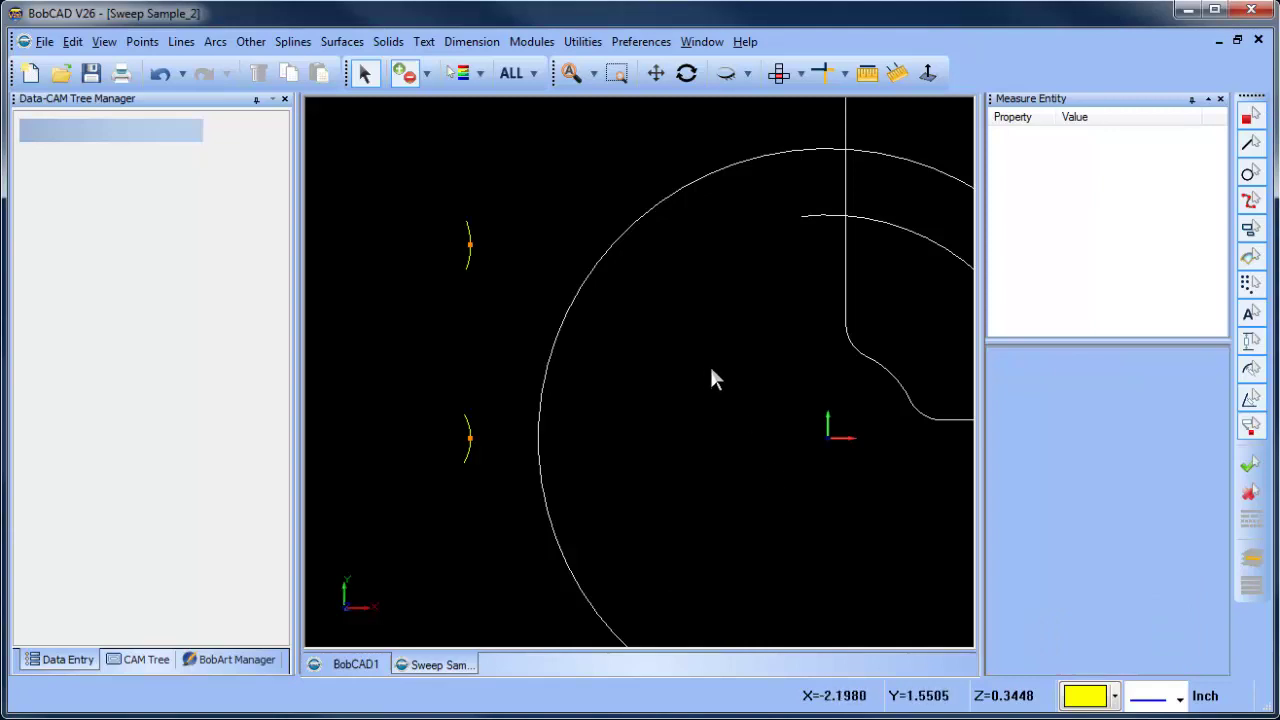
Add a new layer after layer 005, make it the active layer, and set the model to the top view.
scroll(663, 380, down, 2)
middle_drag(663, 380, 553, 380)
click(686, 73)
drag(690, 480, 753, 474)
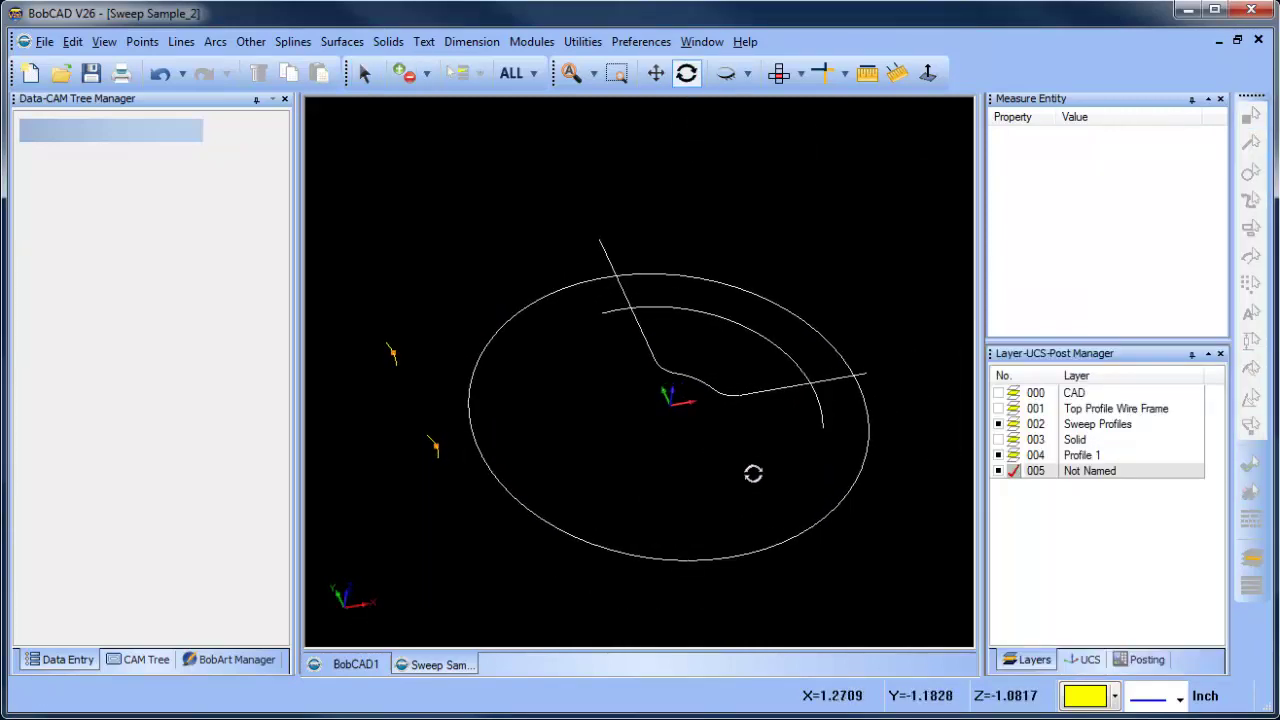
right_click(1090, 472)
click(1150, 488)
click(1013, 486)
click(779, 73)
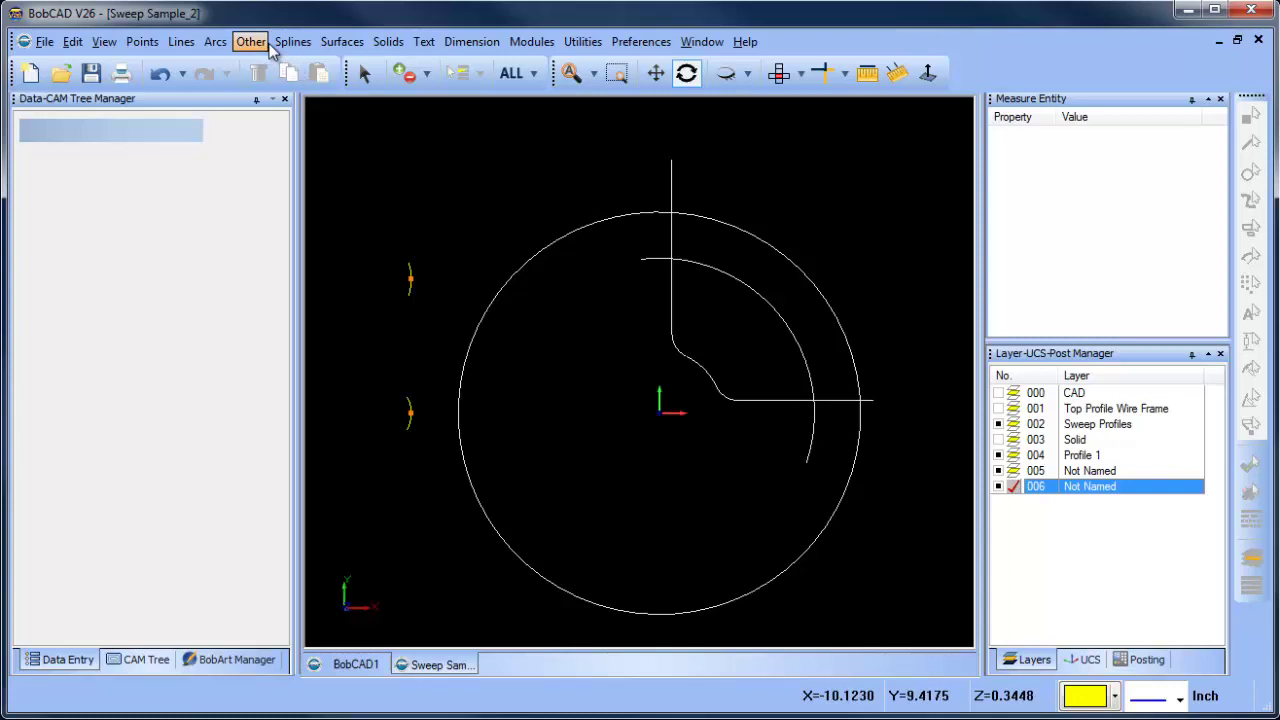
Create a sweep surface from the lower small arc profile, attached at its midpoint, along the open path of straight lines and S-shaped curve.
click(342, 41)
click(407, 193)
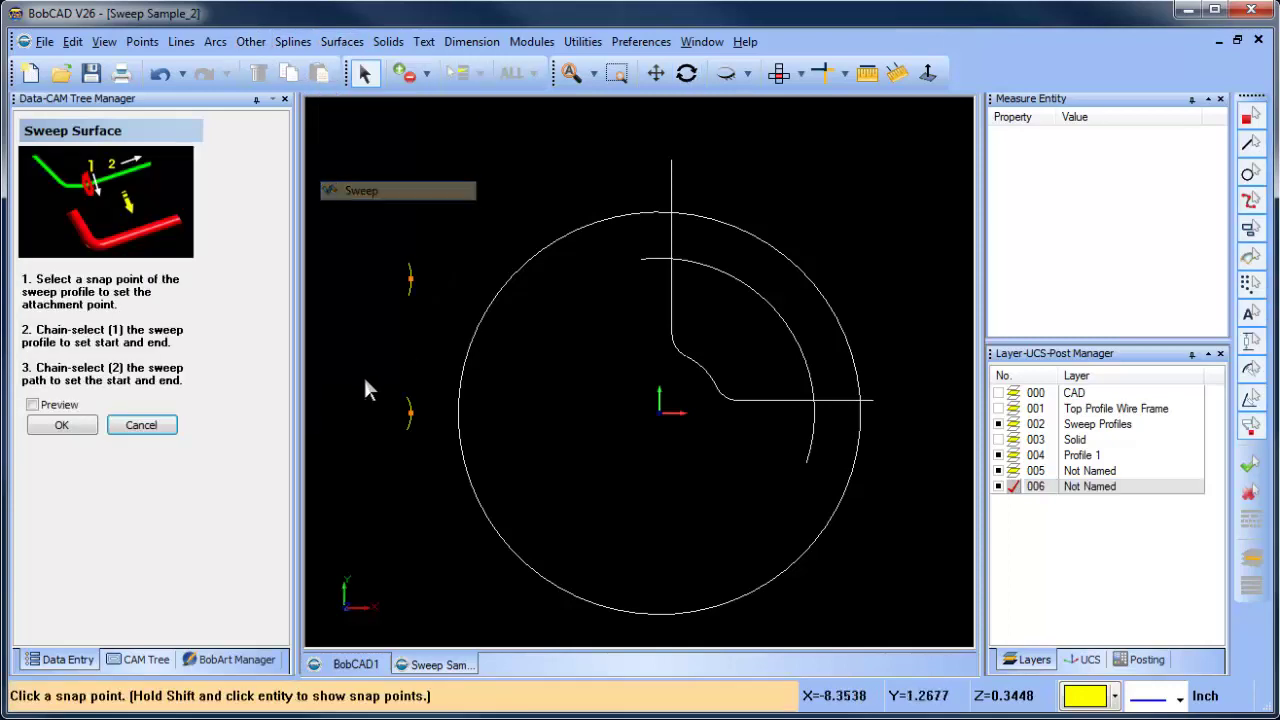
click(411, 413)
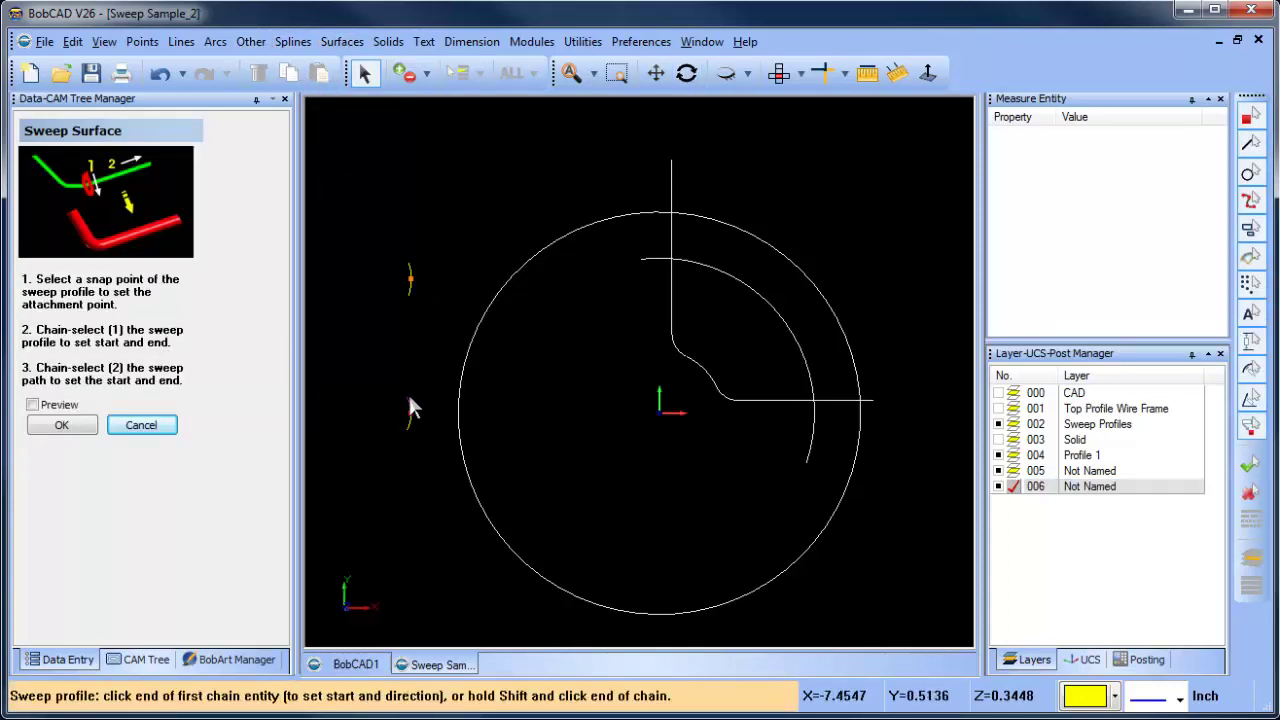
click(409, 402)
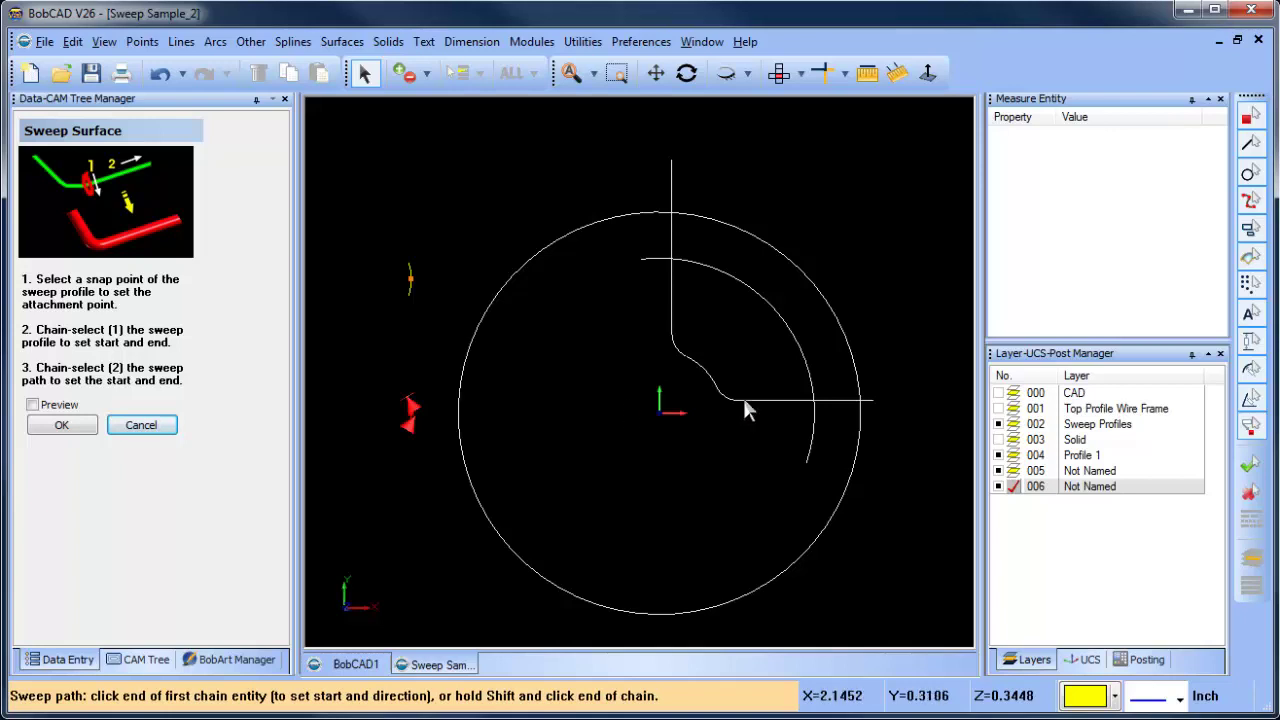
click(850, 398)
middle_drag(733, 451, 703, 457)
click(779, 73)
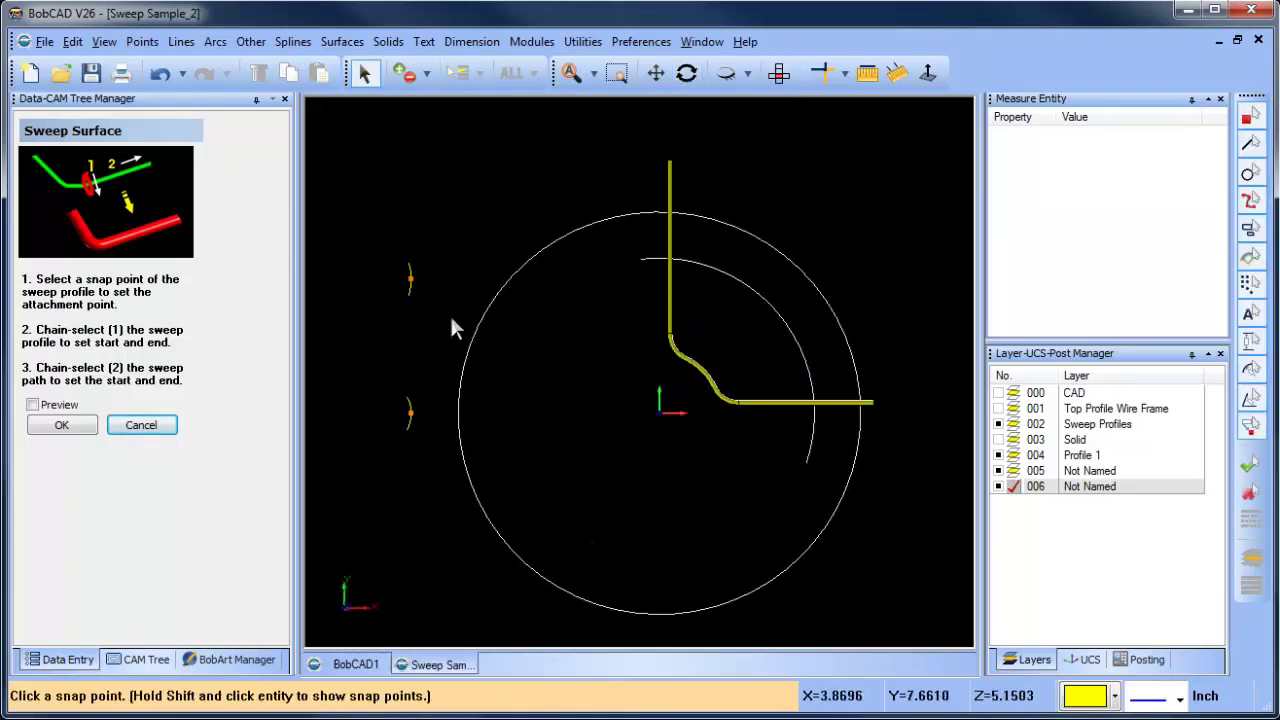
Create a second sweep surface from the upper small arc profile, attached at its midpoint, along the open arc inside the circle.
click(411, 279)
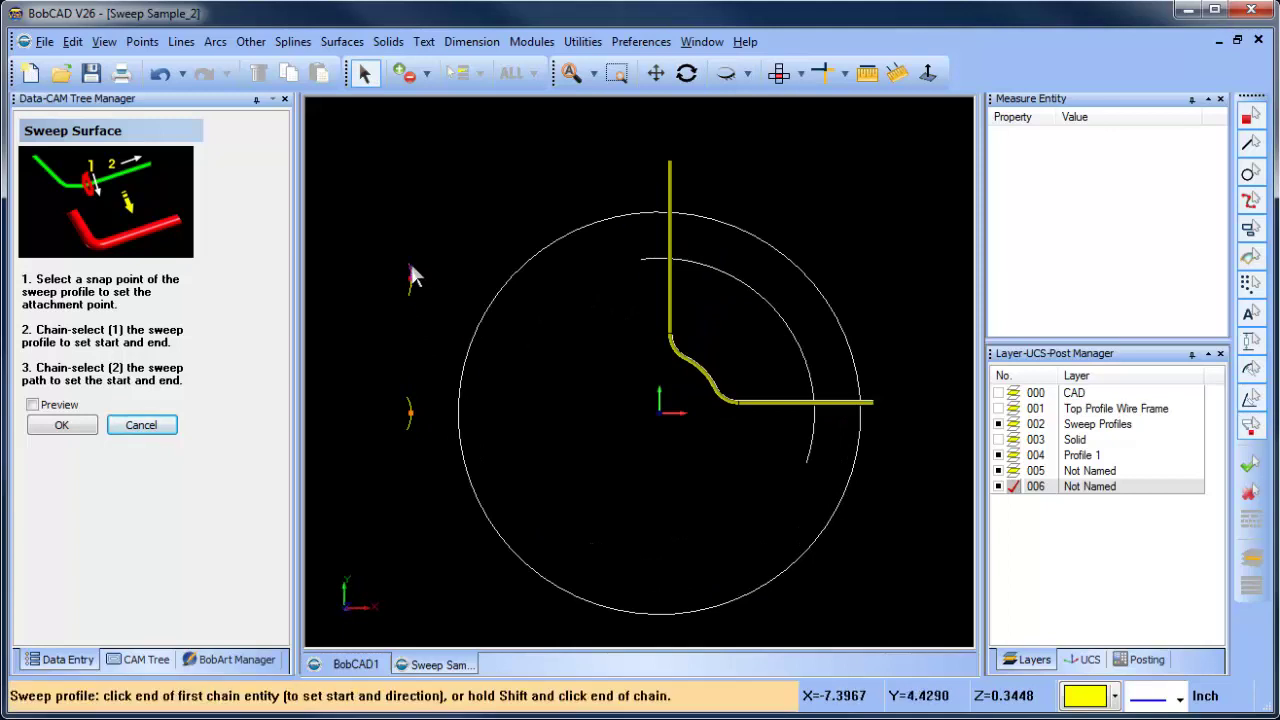
click(413, 279)
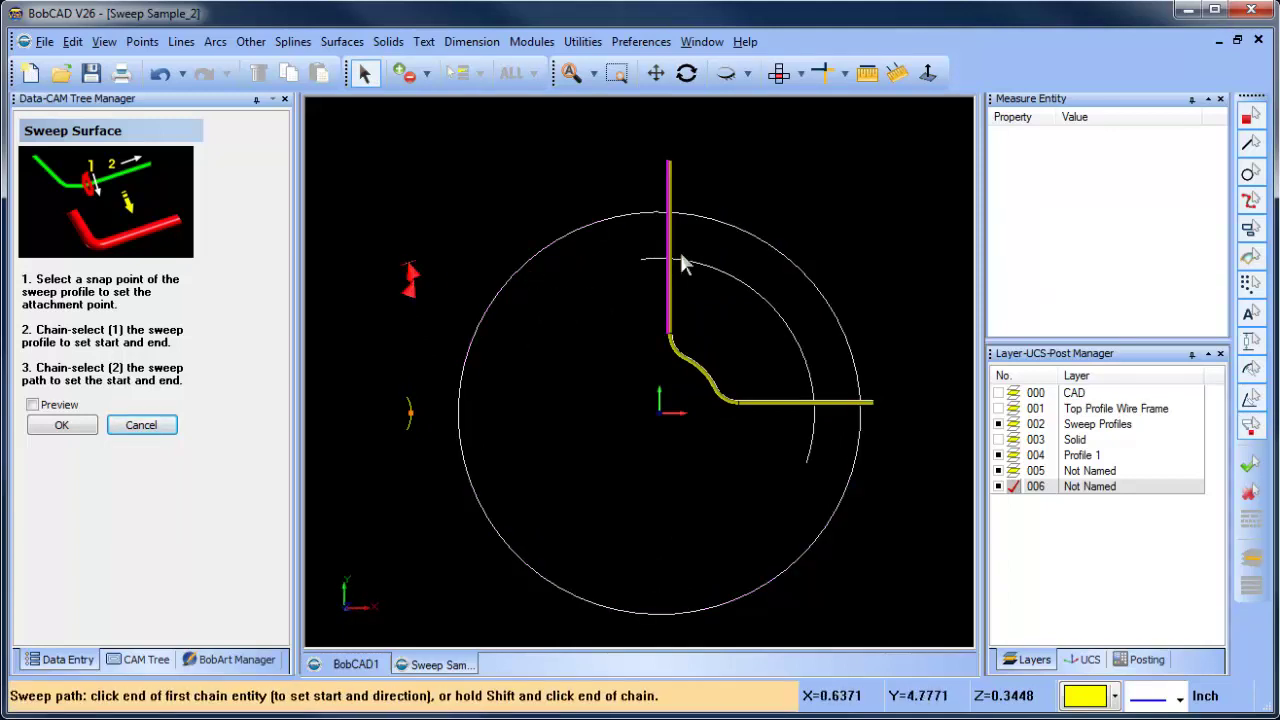
click(643, 255)
middle_drag(634, 526, 615, 423)
scroll(615, 423, up, 2)
scroll(800, 430, down, 4)
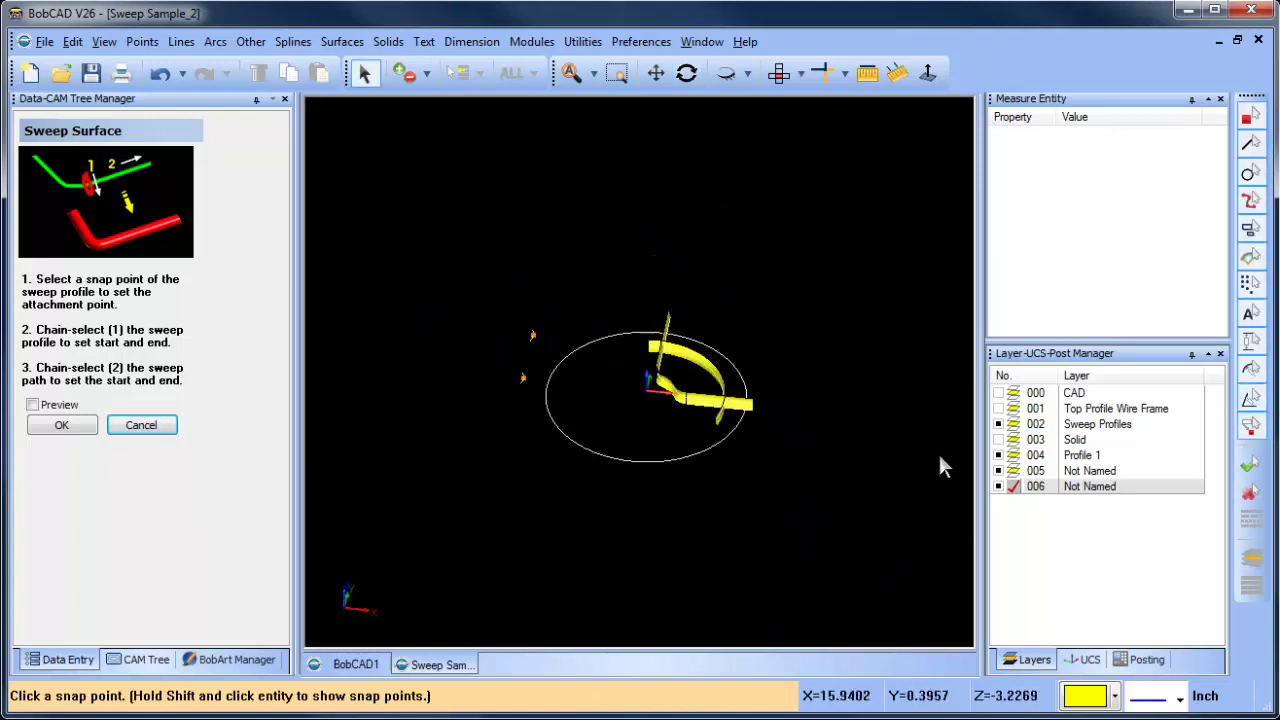
Hide layers 002, 004 and 005 so only the swept surfaces remain displayed, and exit the Sweep command.
click(1004, 463)
click(998, 455)
click(998, 424)
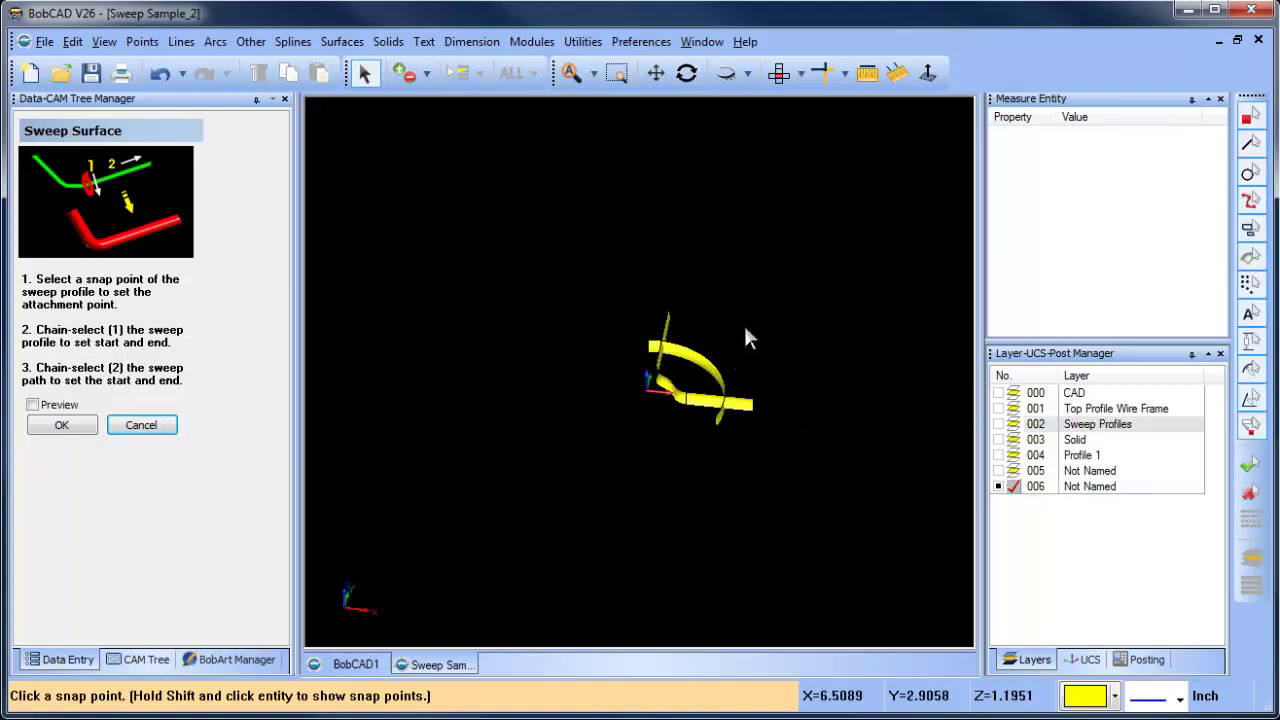
right_click(718, 288)
click(762, 316)
scroll(747, 361, up, 5)
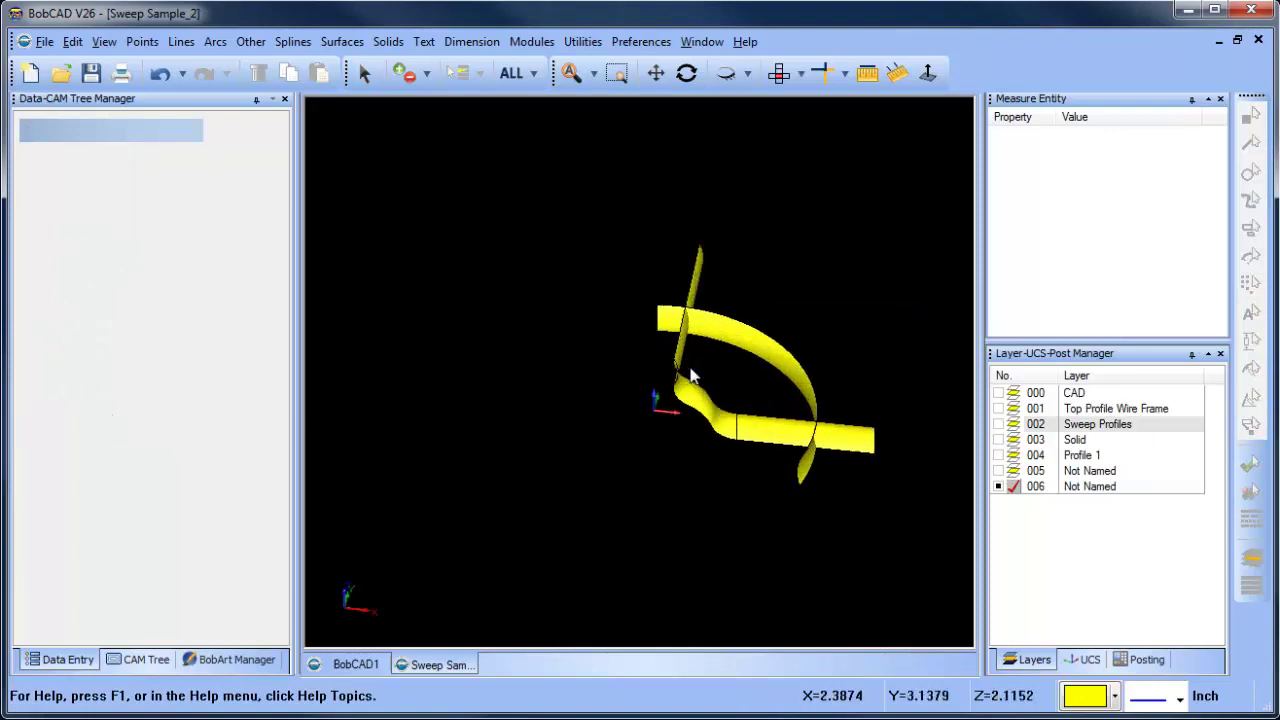
scroll(765, 385, down, 4)
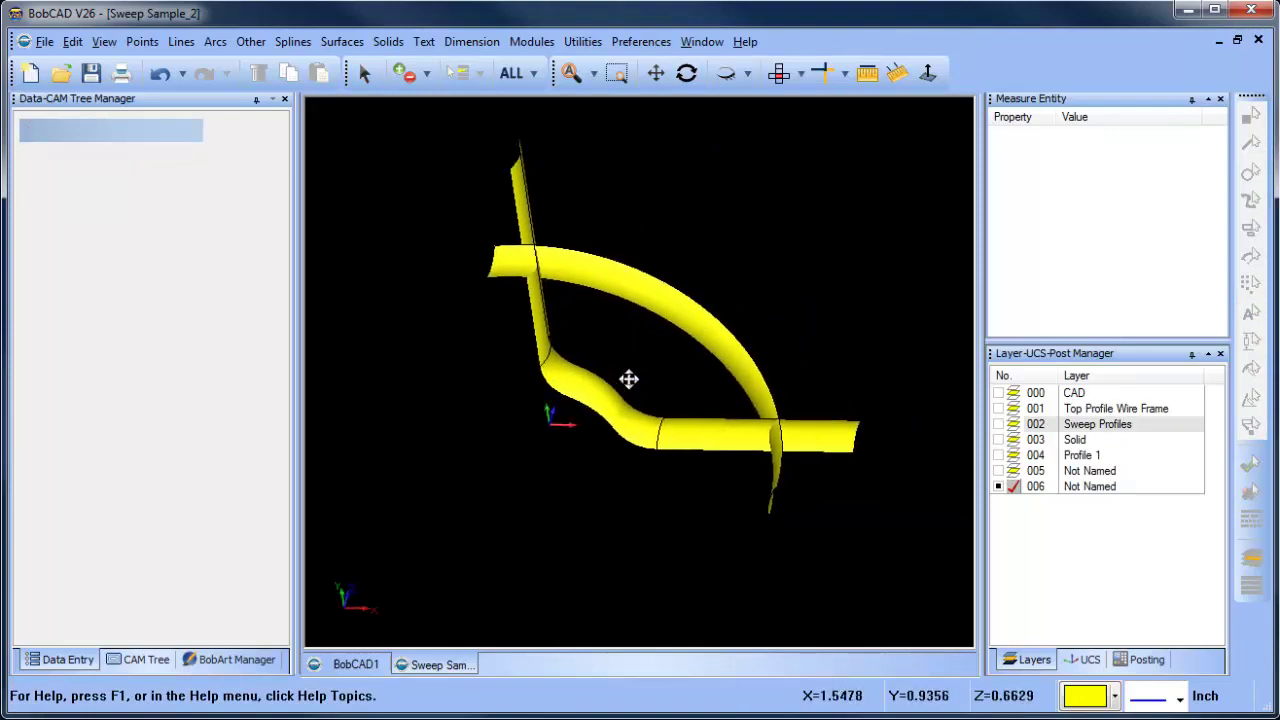
Combine the two intersecting swept bodies with a solid Boolean Add.
click(390, 43)
click(440, 186)
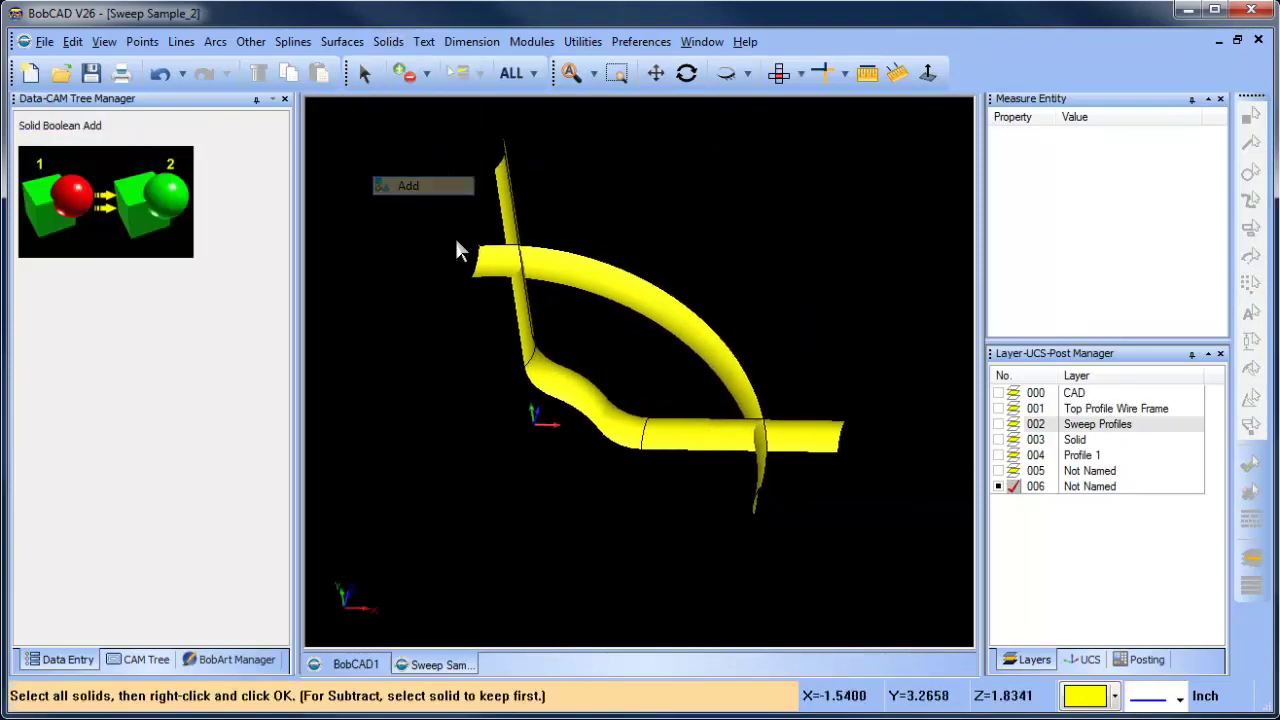
click(603, 273)
click(530, 322)
right_click(665, 198)
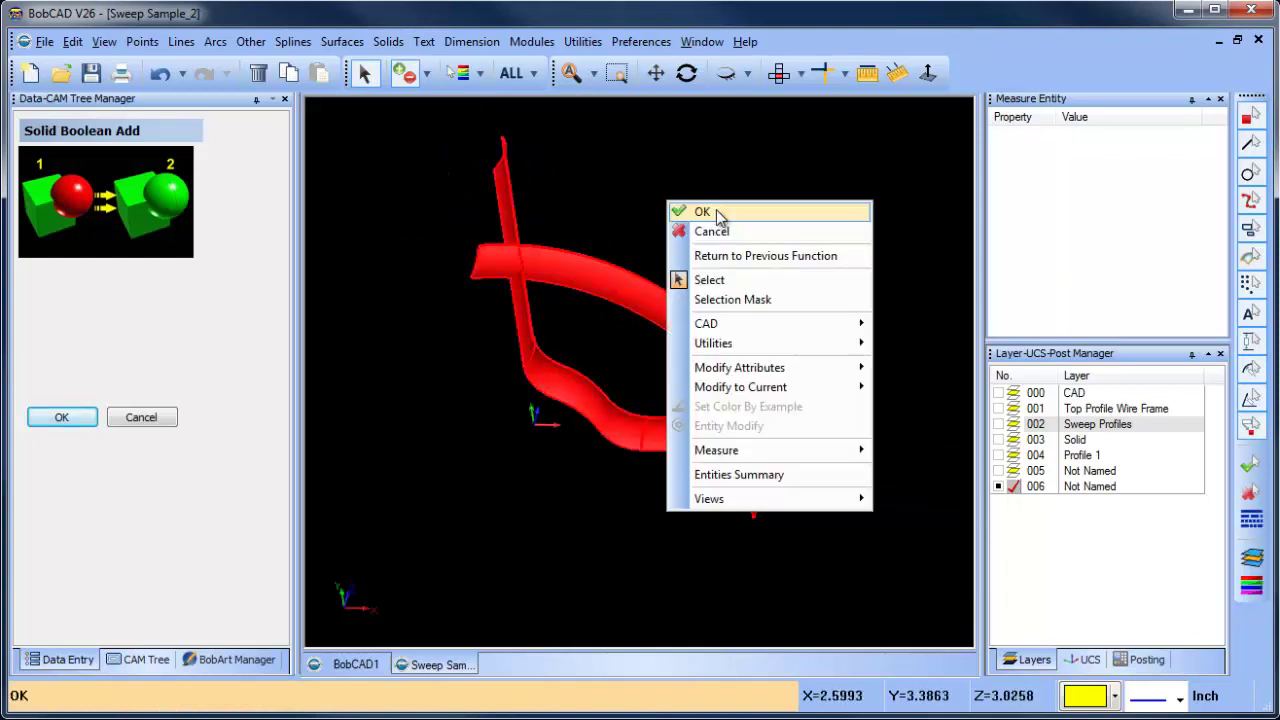
click(708, 211)
Unstitch the combined solid into separate surfaces.
click(636, 44)
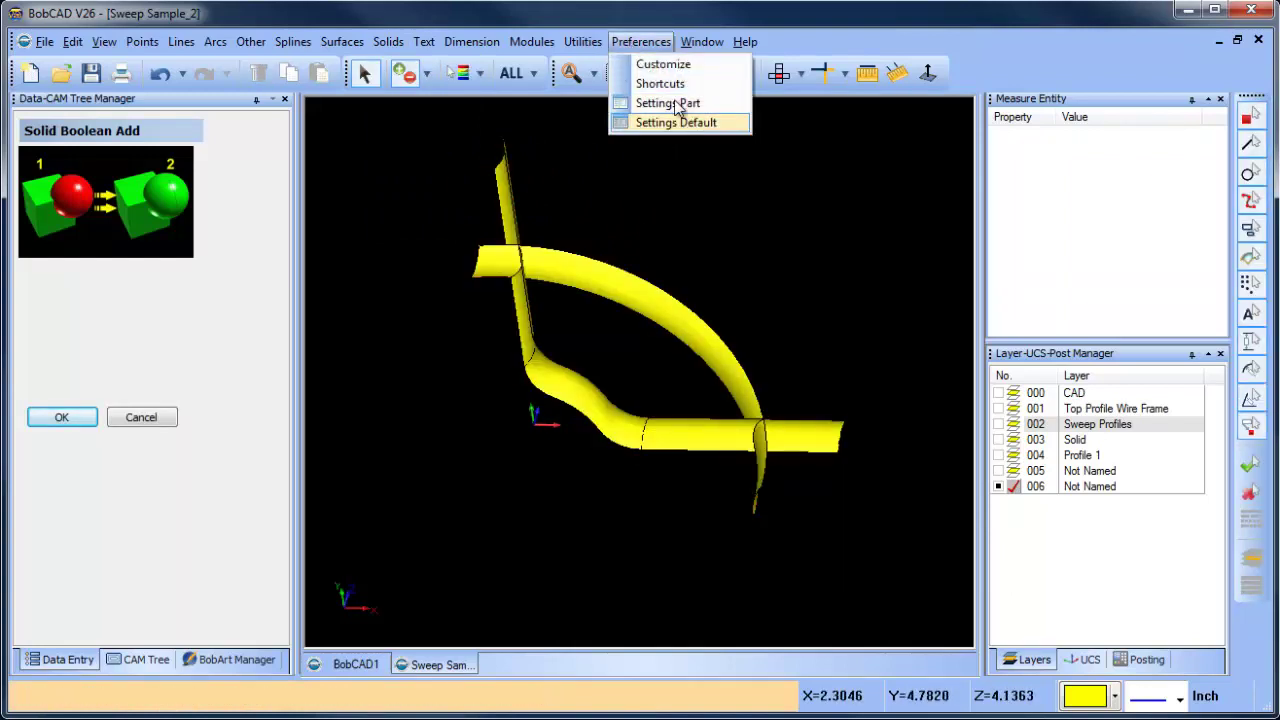
mouse_move(582, 42)
mouse_move(686, 224)
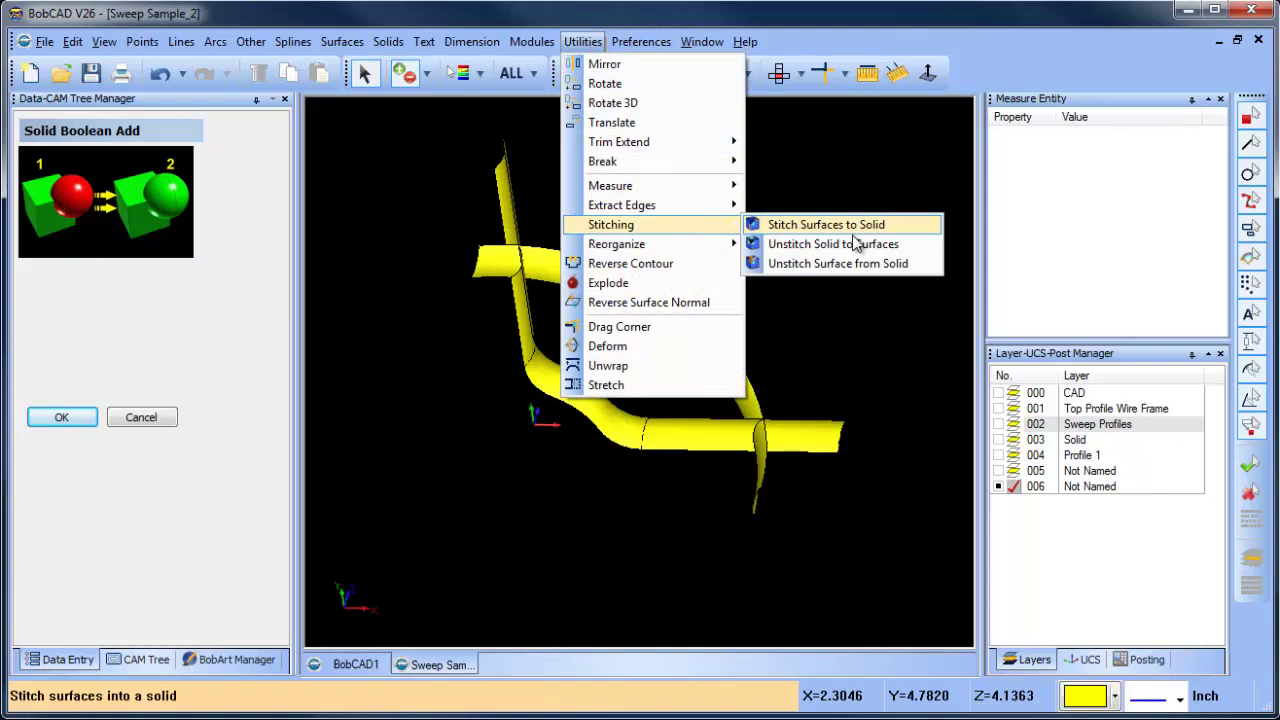
click(852, 243)
right_click(697, 163)
click(705, 191)
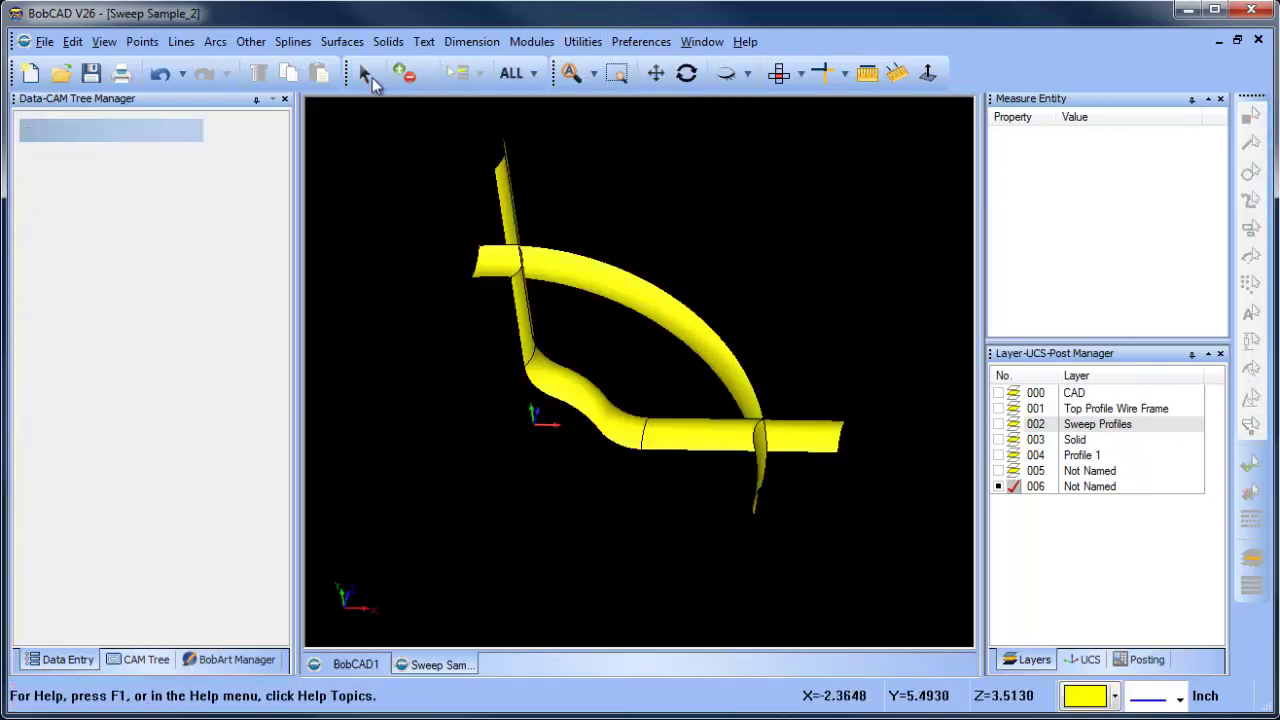
Delete the four surface ends that extend past the intersections of the two sweeps.
click(500, 180)
click(491, 263)
click(837, 455)
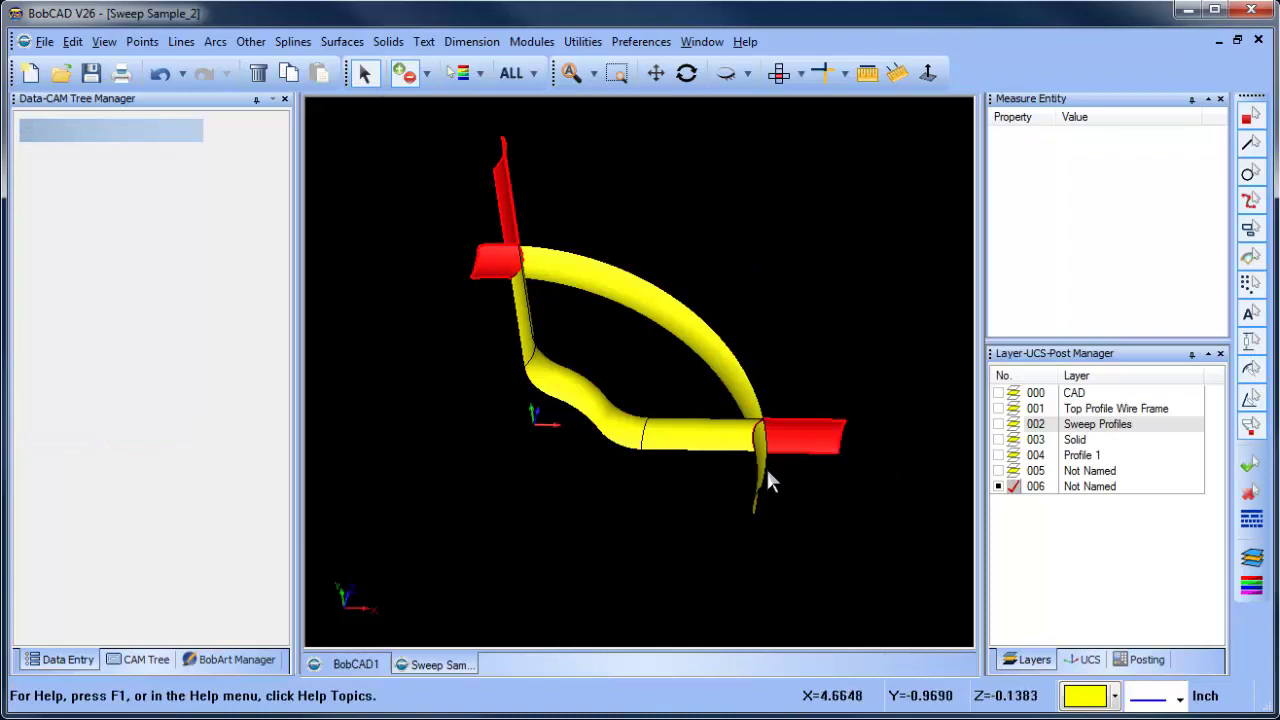
click(764, 466)
key(Delete)
Try a surface fillet with a 0.75 in radius between the straight upright surface and the curved arc surface at the upper corner.
middle_drag(748, 297, 680, 380)
scroll(649, 360, up, 4)
click(342, 41)
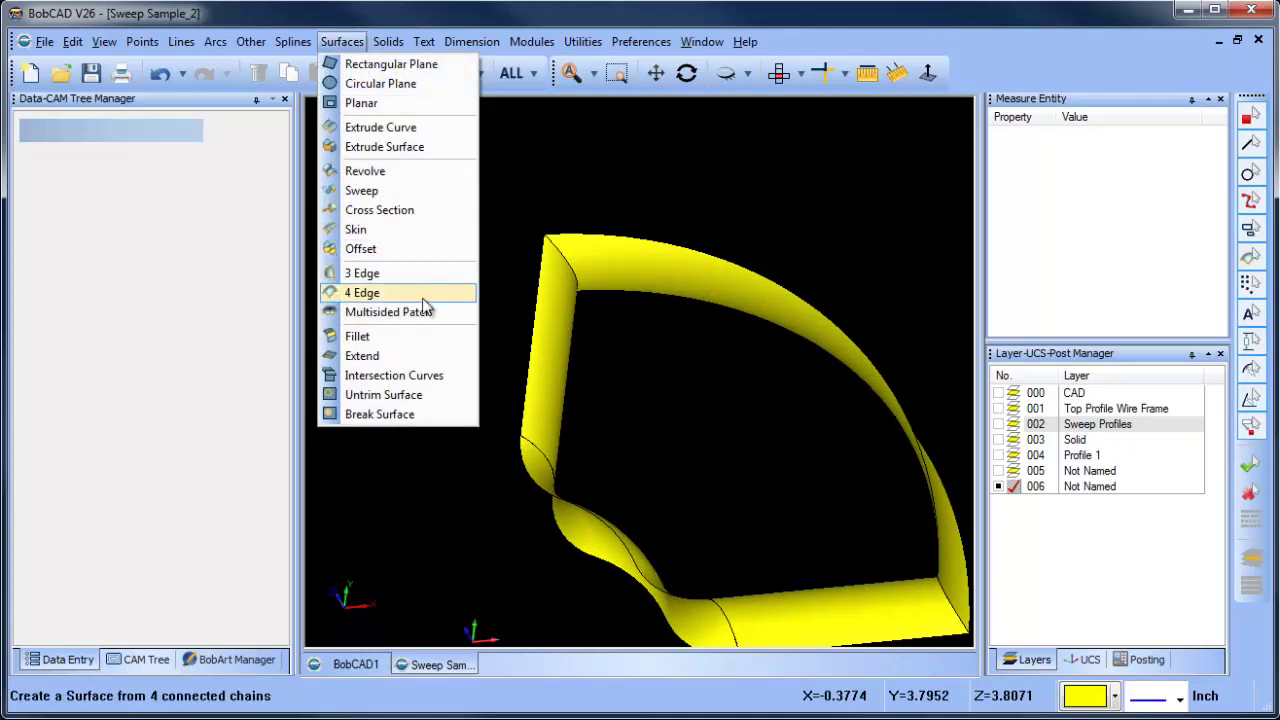
click(430, 340)
click(120, 297)
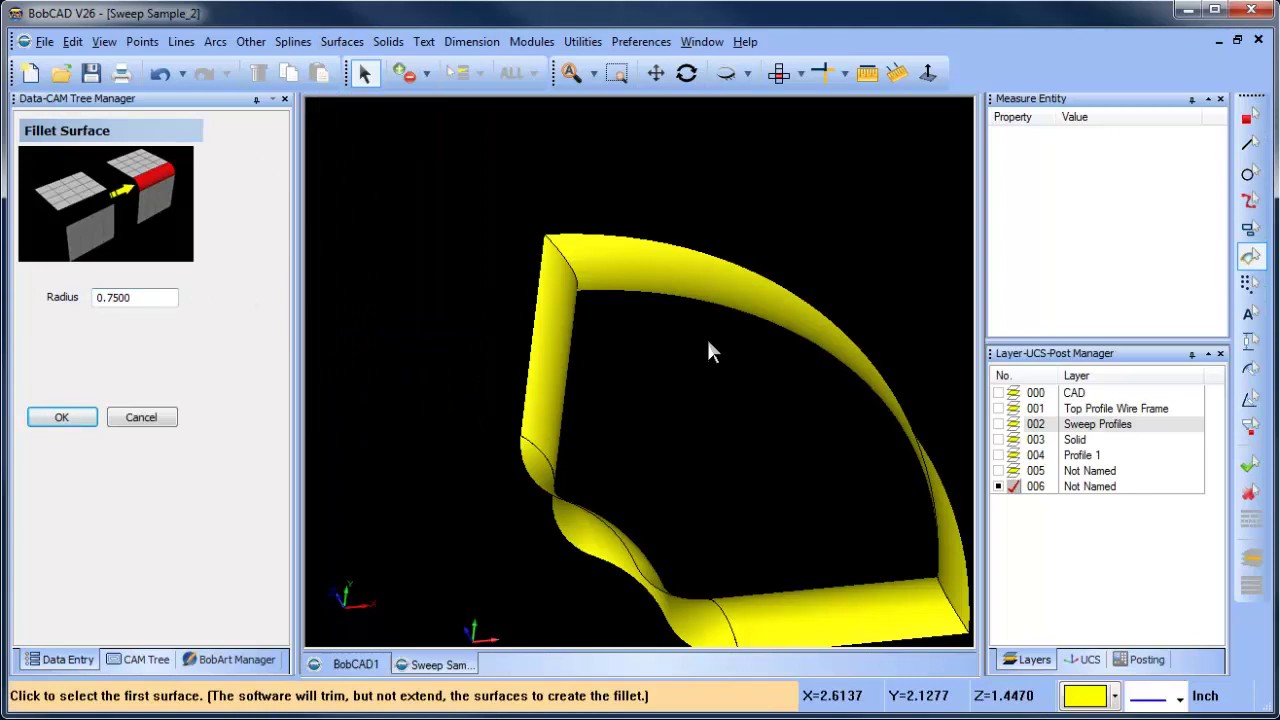
click(568, 295)
click(642, 247)
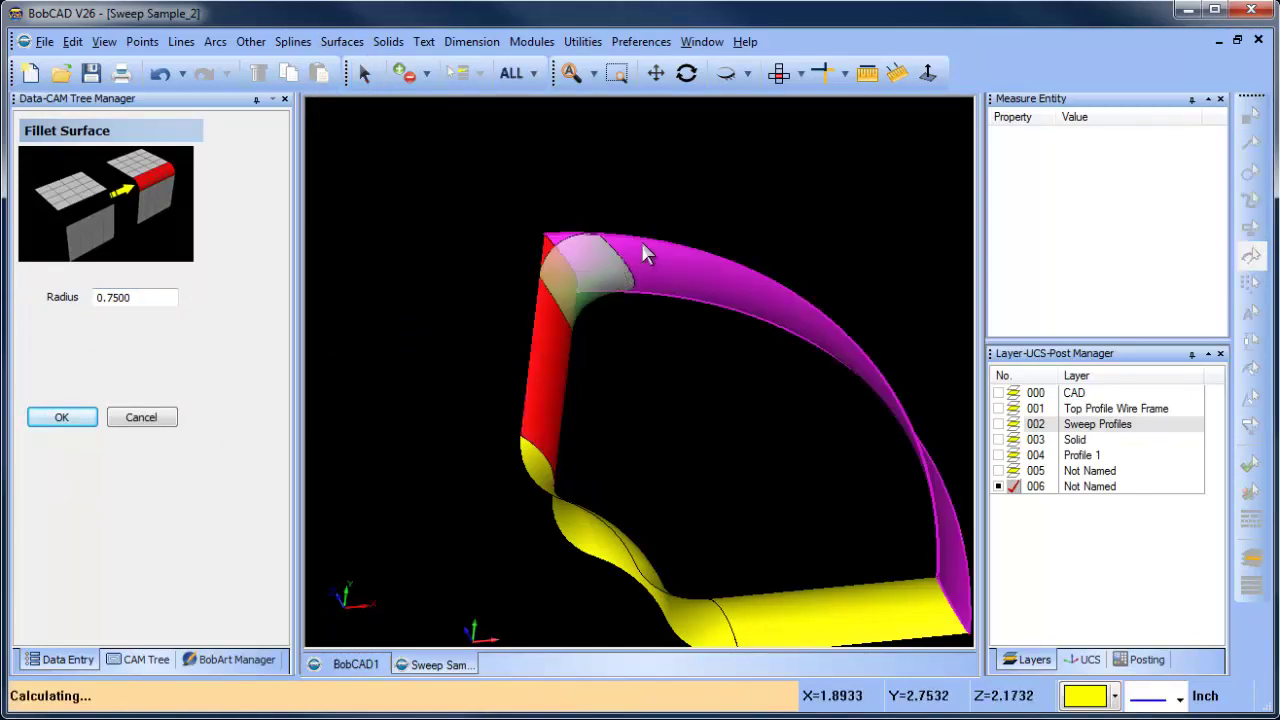
right_click(737, 201)
click(795, 228)
Inspect the filleted corner from several angles, including the top view, and undo the surface fillet.
click(686, 73)
drag(646, 314, 487, 254)
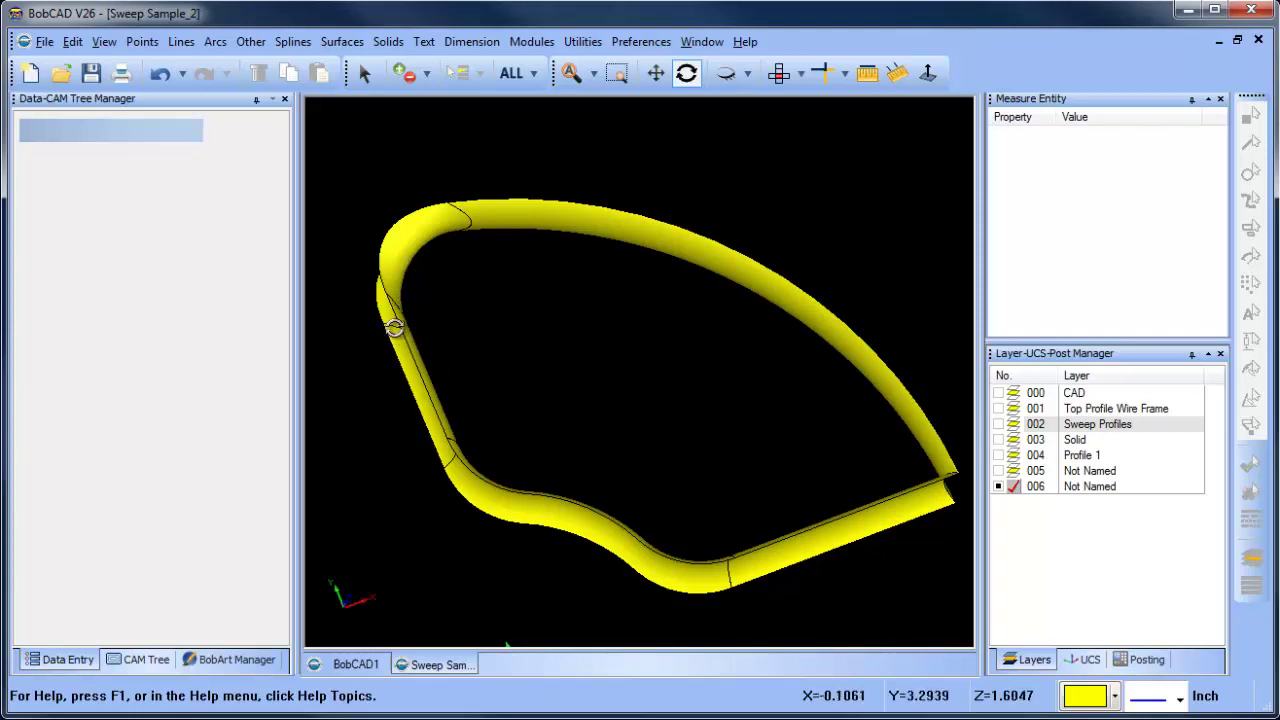
drag(438, 284, 455, 376)
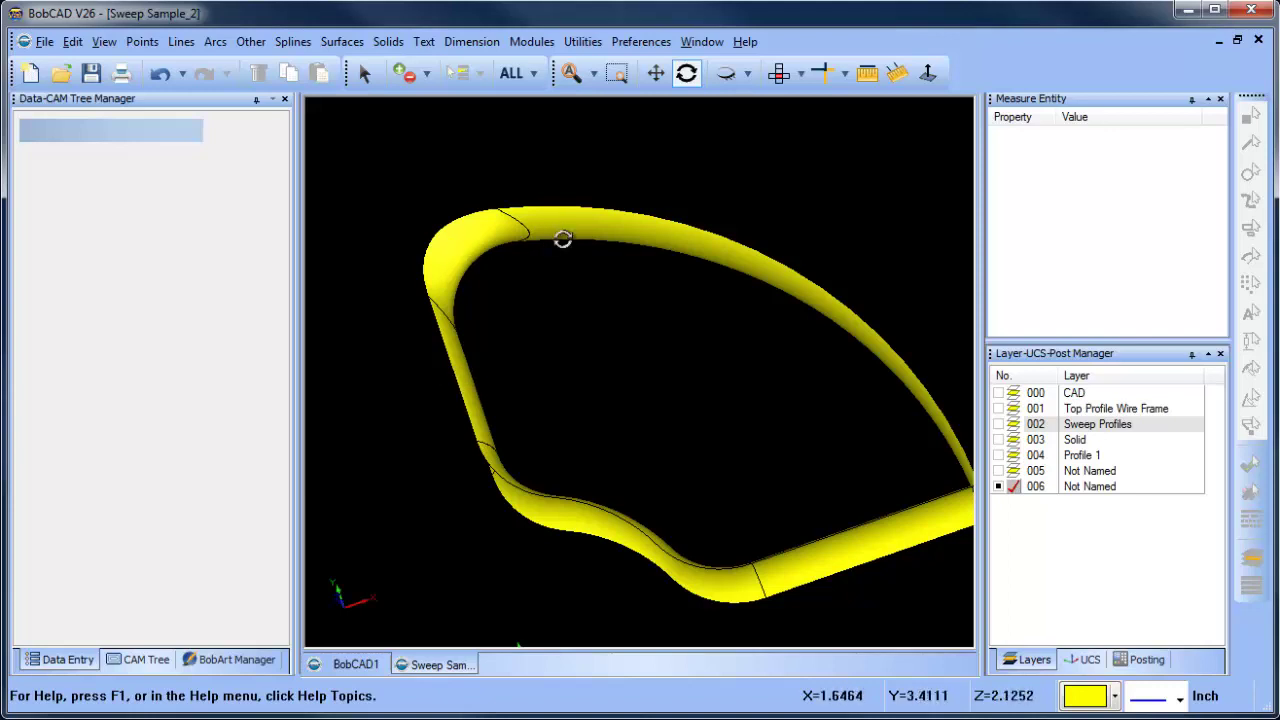
click(768, 82)
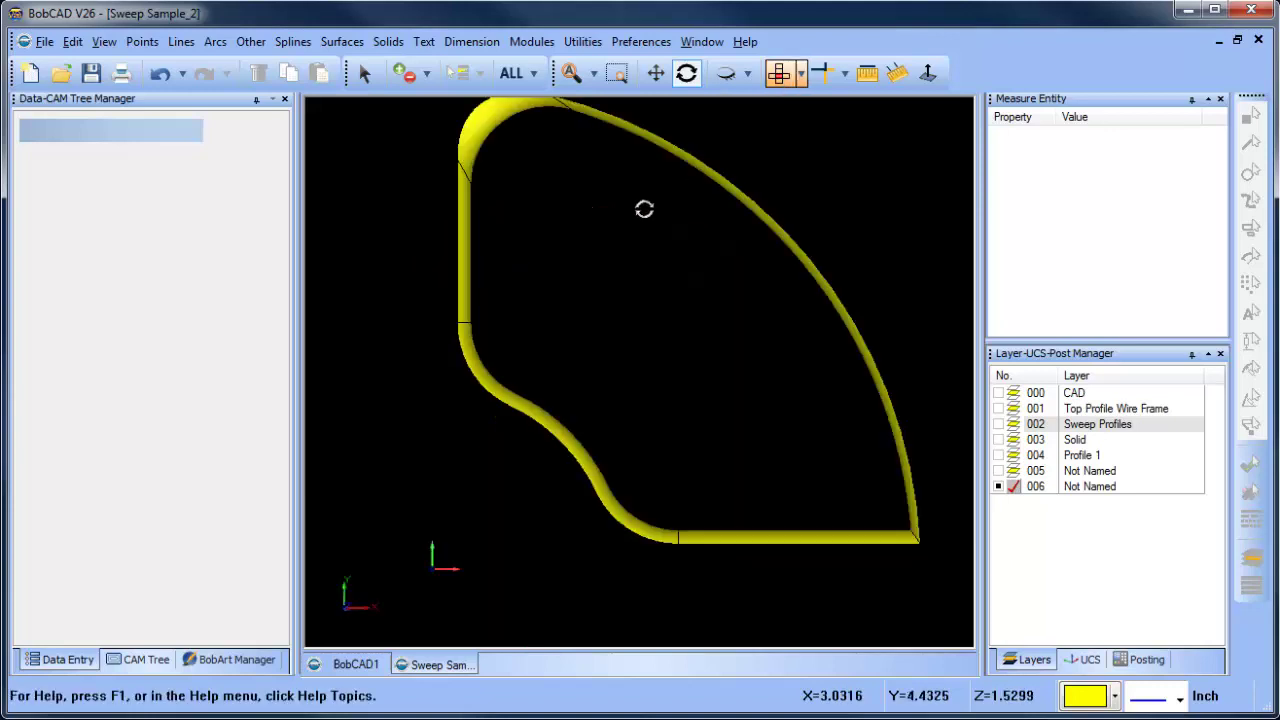
scroll(600, 250, up, 3)
drag(631, 306, 615, 347)
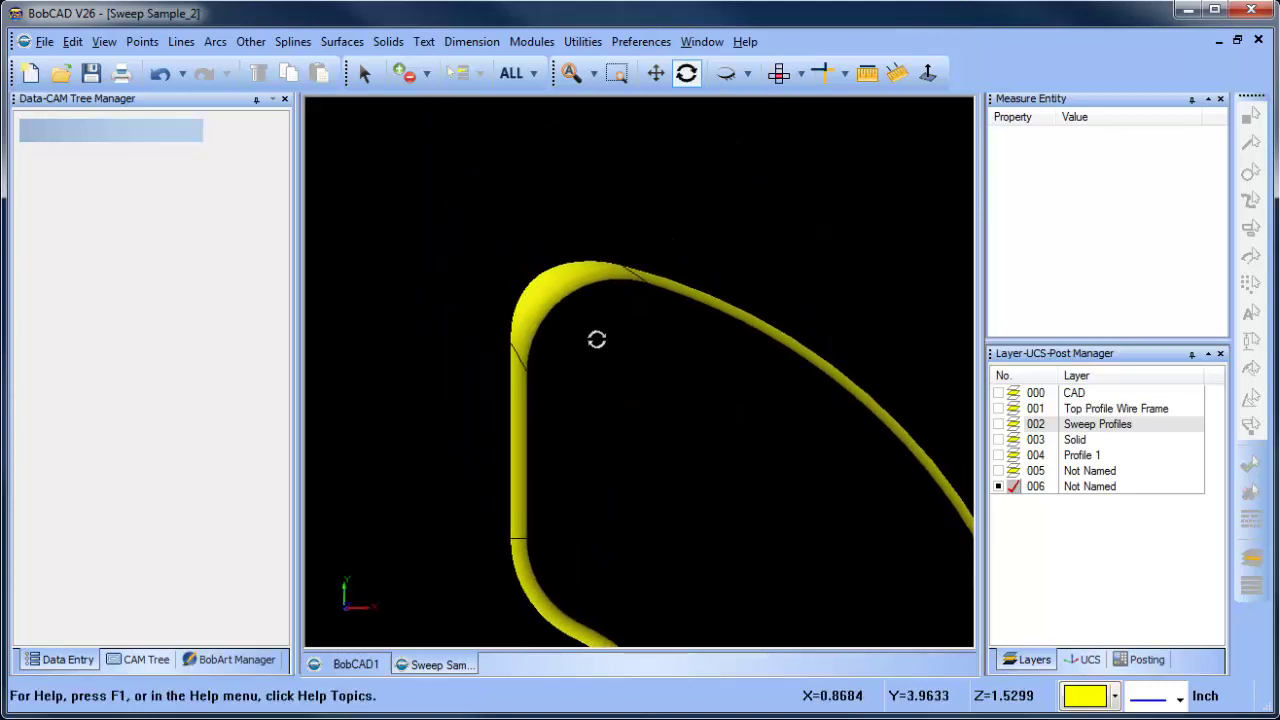
drag(651, 430, 277, 169)
click(160, 73)
drag(532, 452, 586, 287)
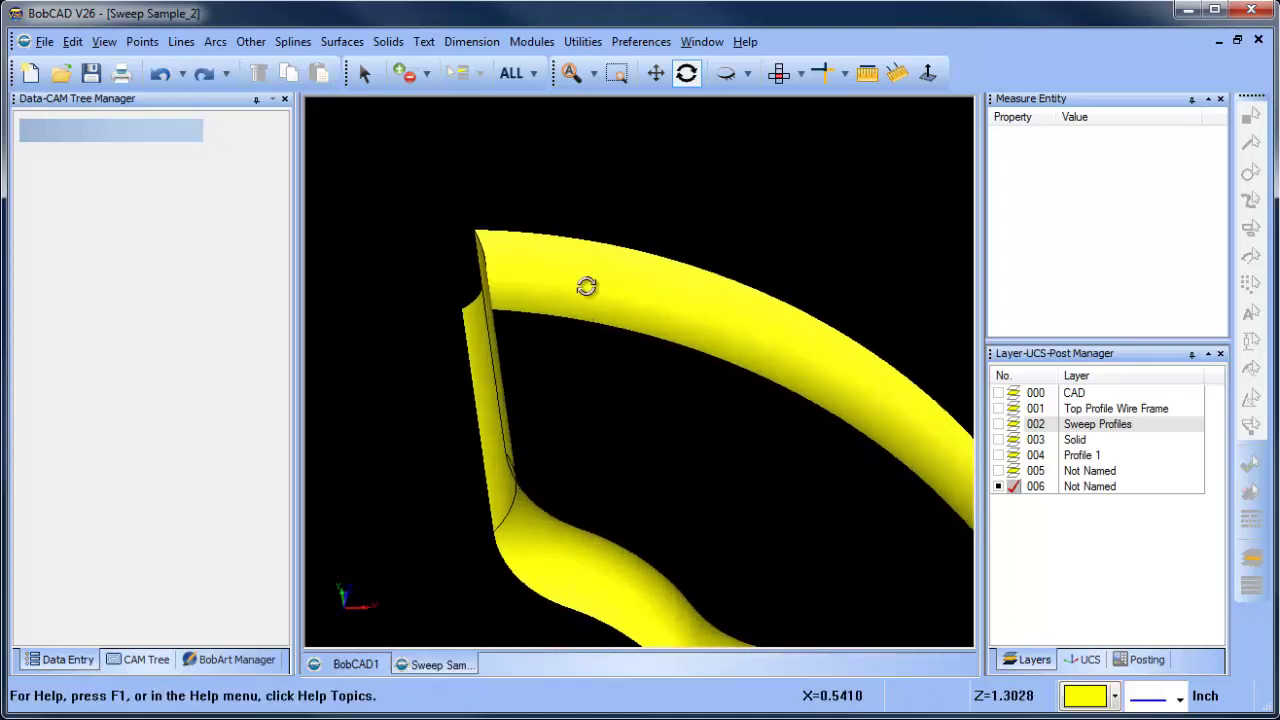
drag(460, 326, 697, 287)
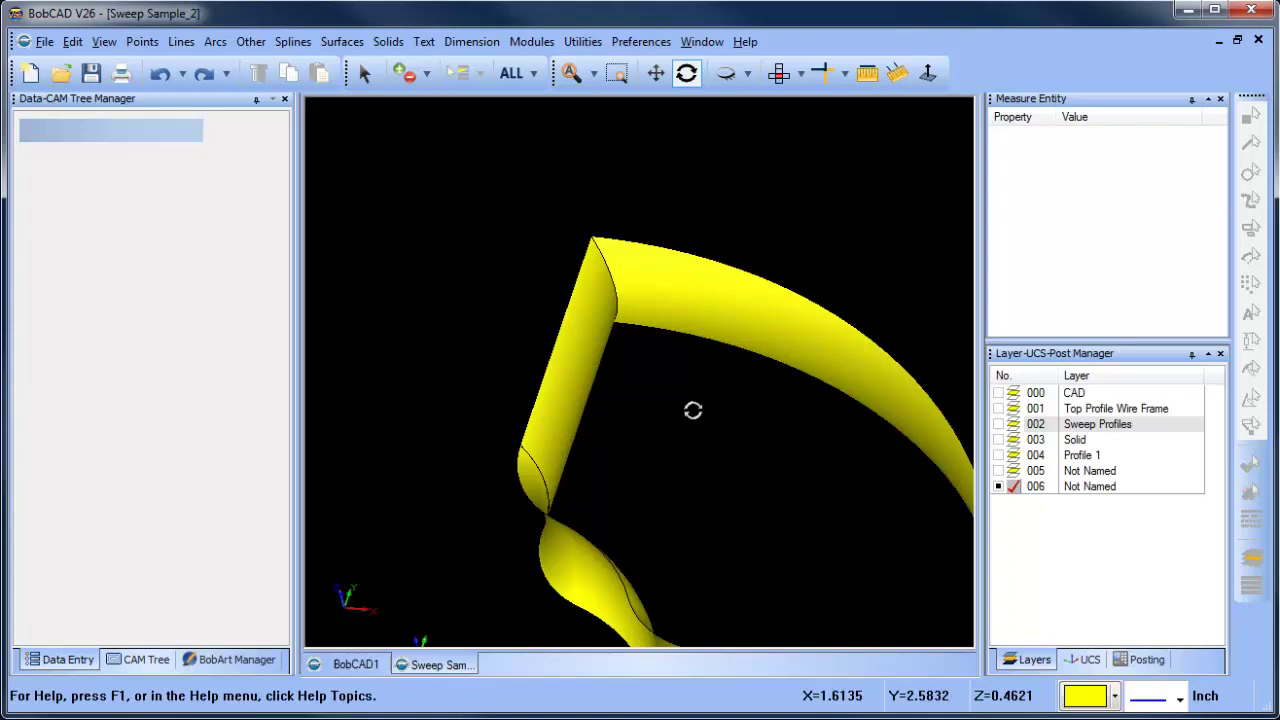
Add a new layer and extract onto it, as single edges, both long edges of the arc surface and of the straight upright surface.
right_click(1110, 494)
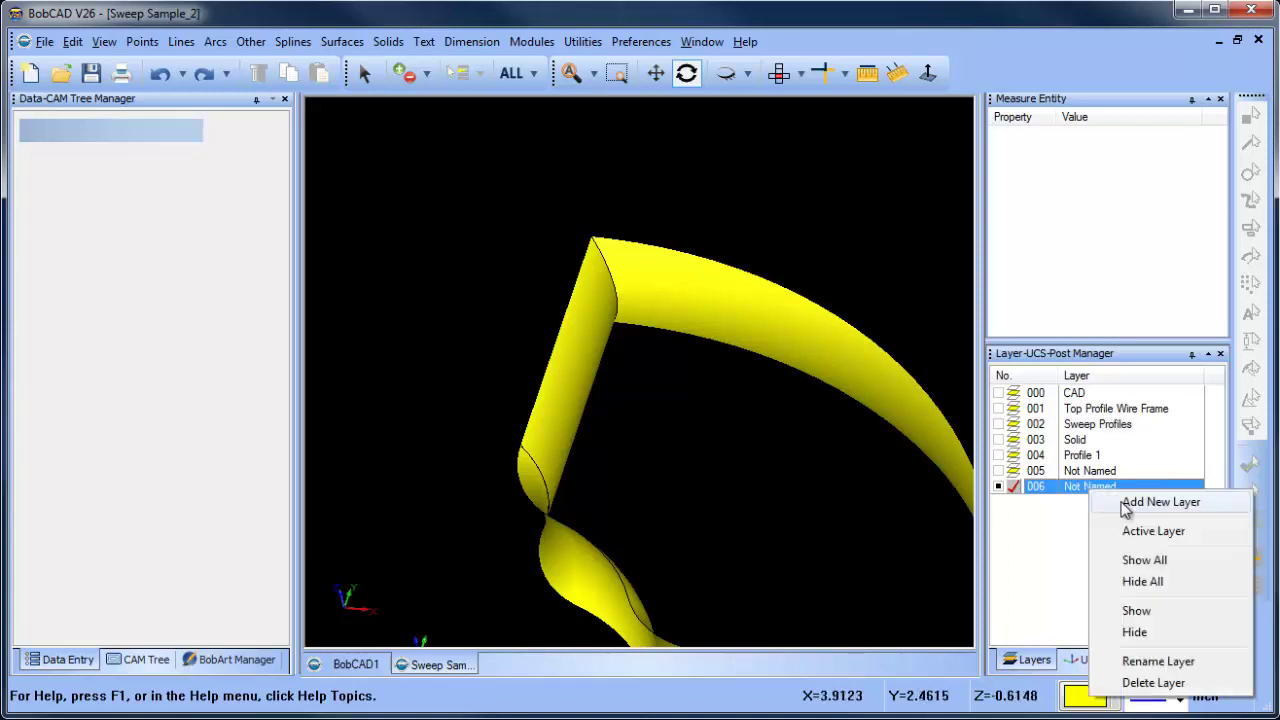
click(1128, 500)
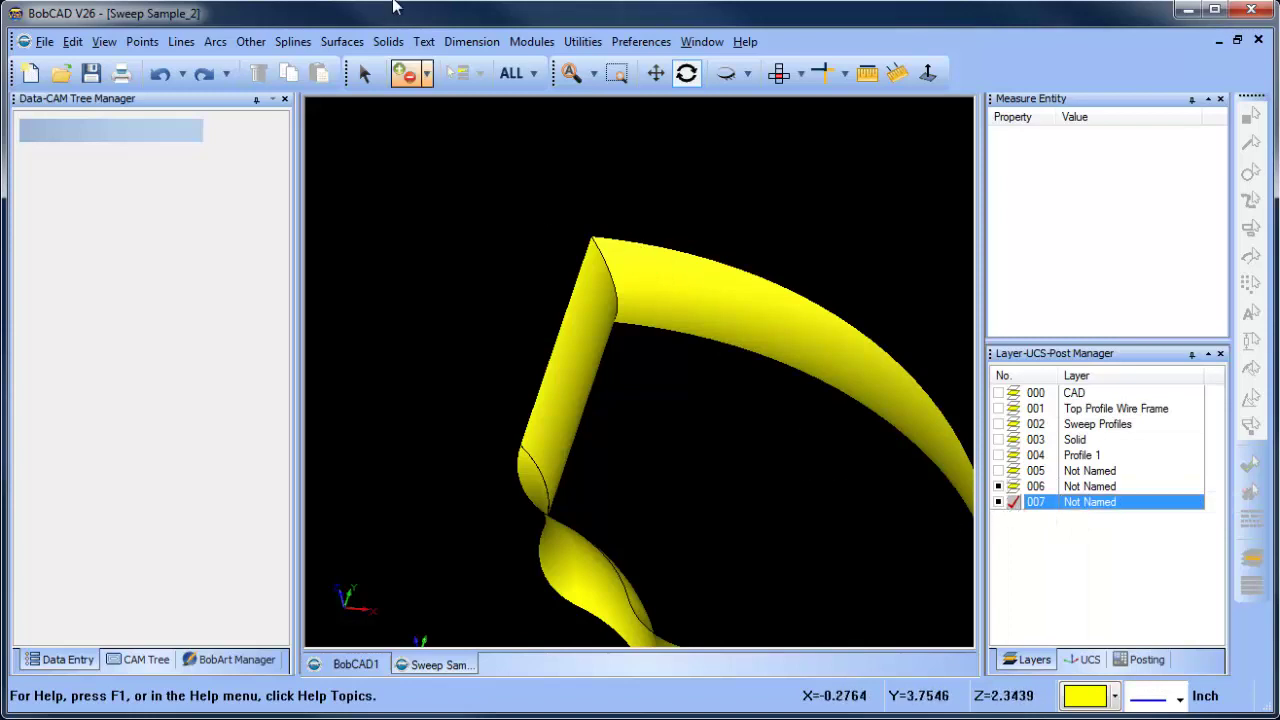
click(582, 41)
mouse_move(700, 215)
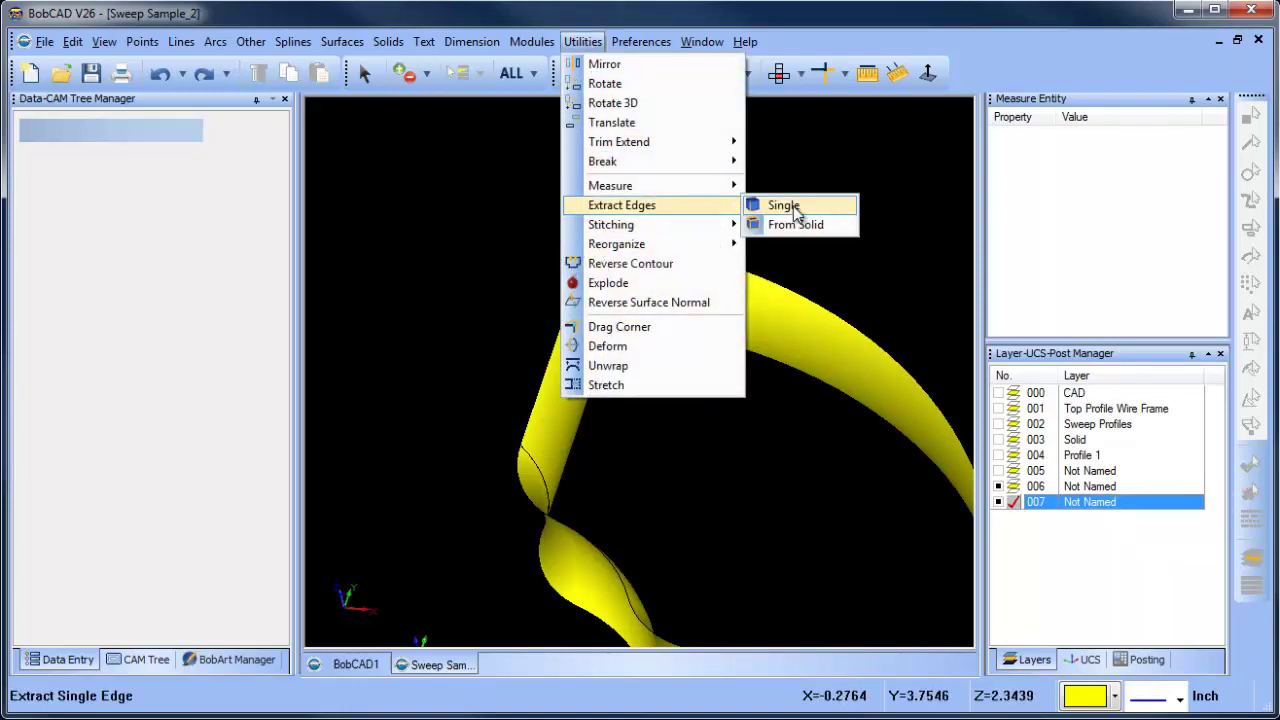
click(780, 204)
click(677, 253)
click(568, 303)
click(686, 343)
middle_drag(686, 437, 346, 470)
click(433, 460)
right_click(673, 177)
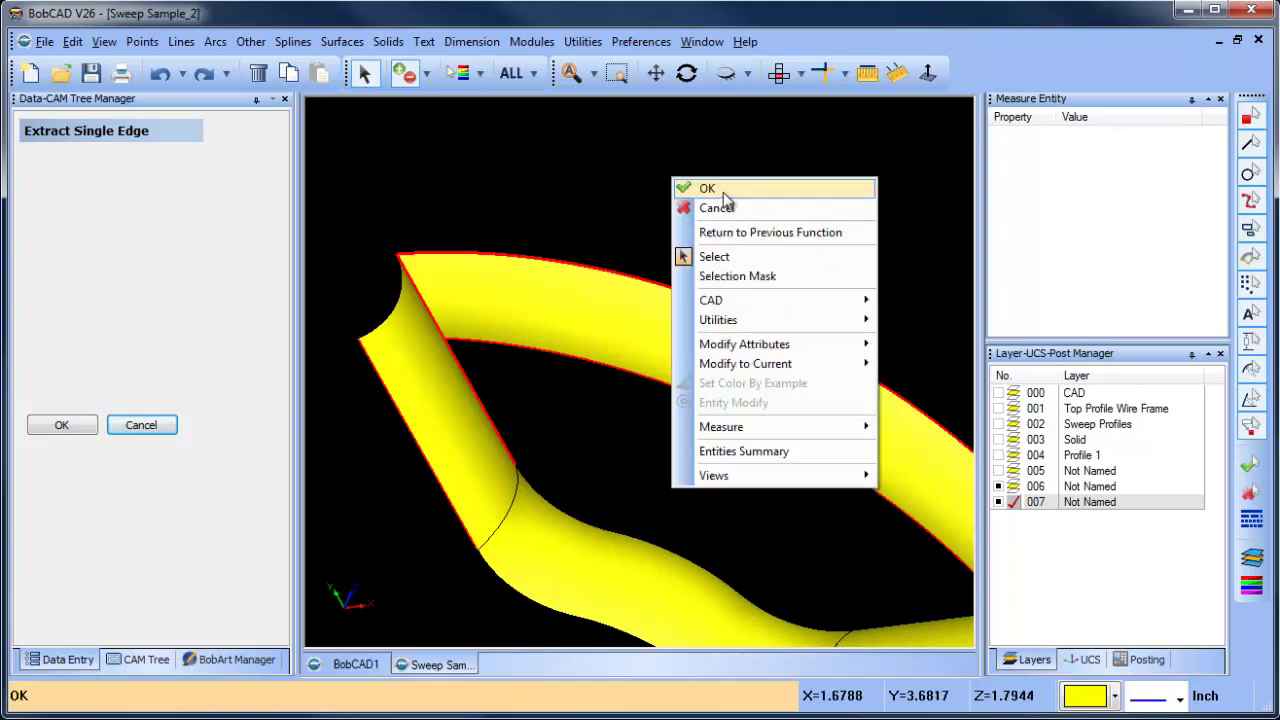
click(707, 189)
mouse_move(711, 449)
middle_down()
mouse_move(643, 454)
mouse_move(708, 473)
middle_up()
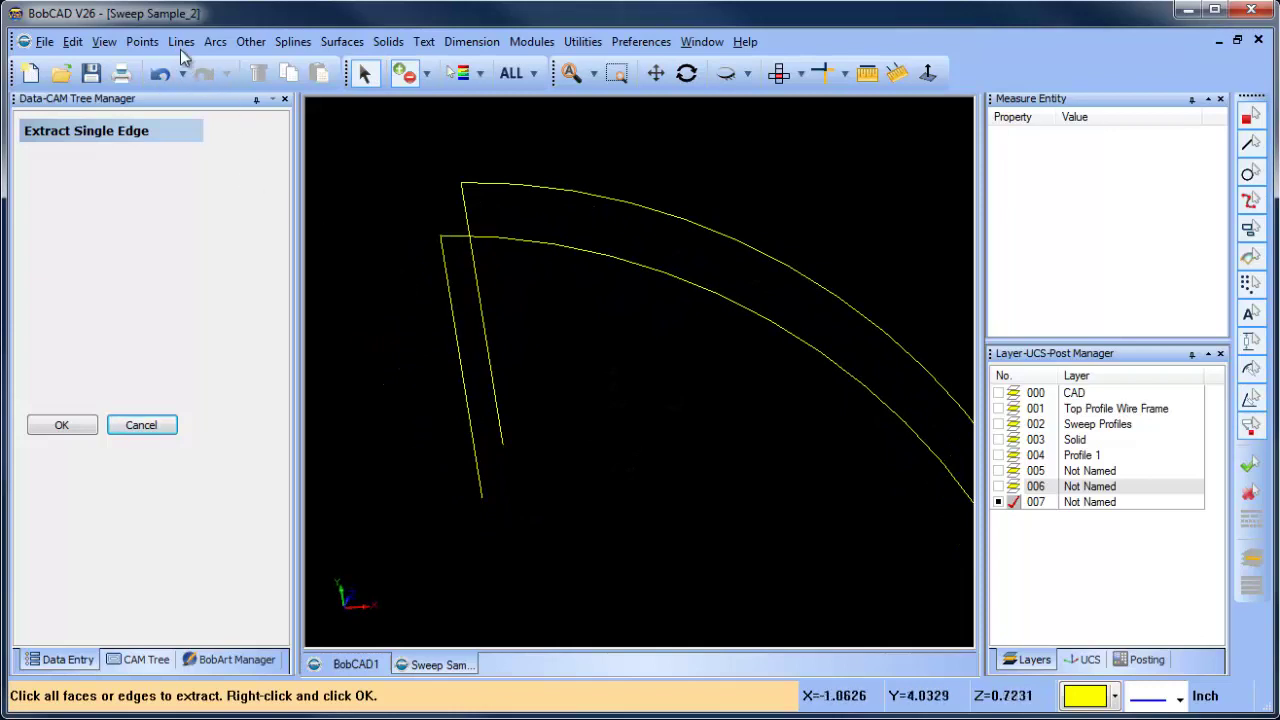
Fillet both corners between the straight and curved edges with a 0.75 in radius and trimming turned off.
click(214, 42)
click(283, 122)
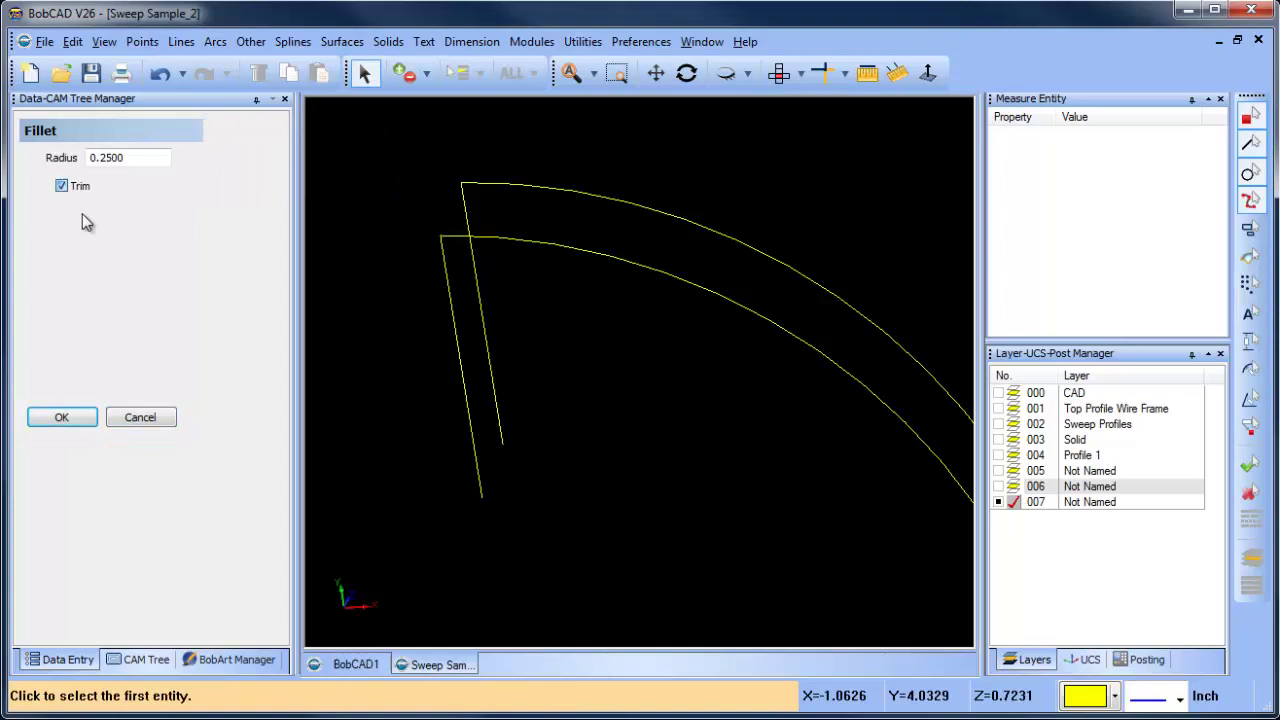
drag(143, 160, 33, 165)
click(518, 184)
click(468, 235)
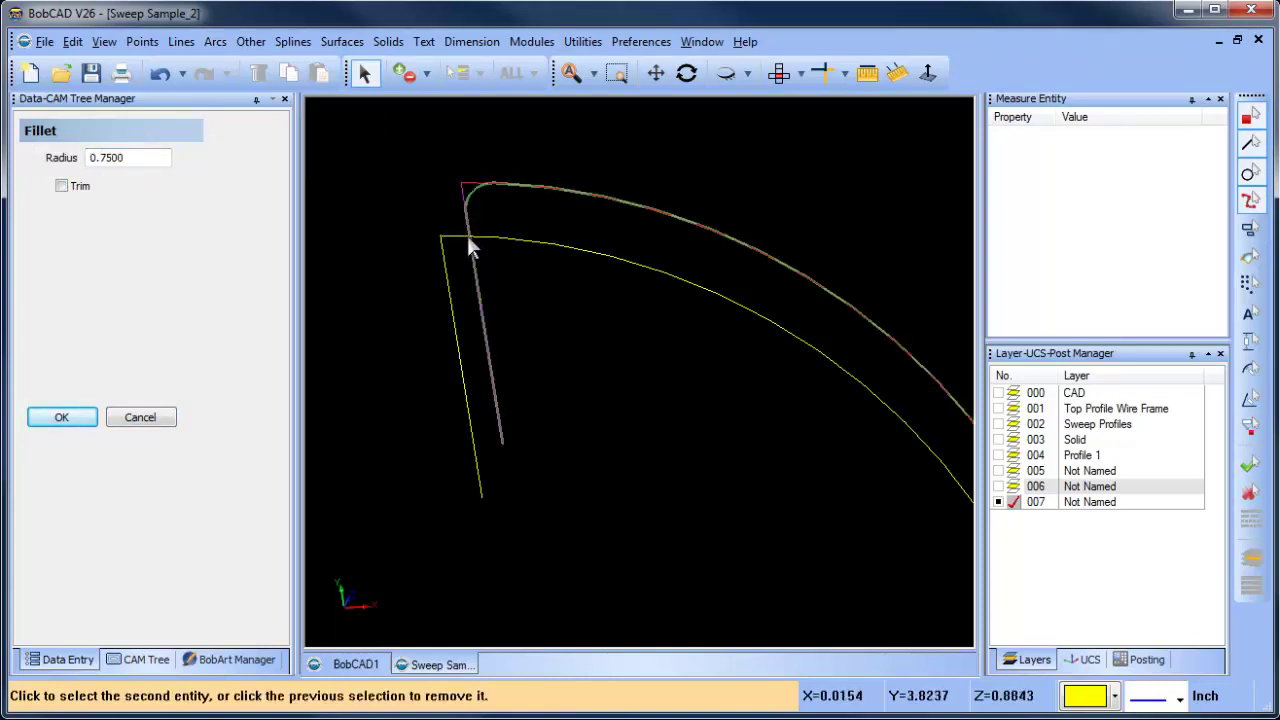
click(540, 245)
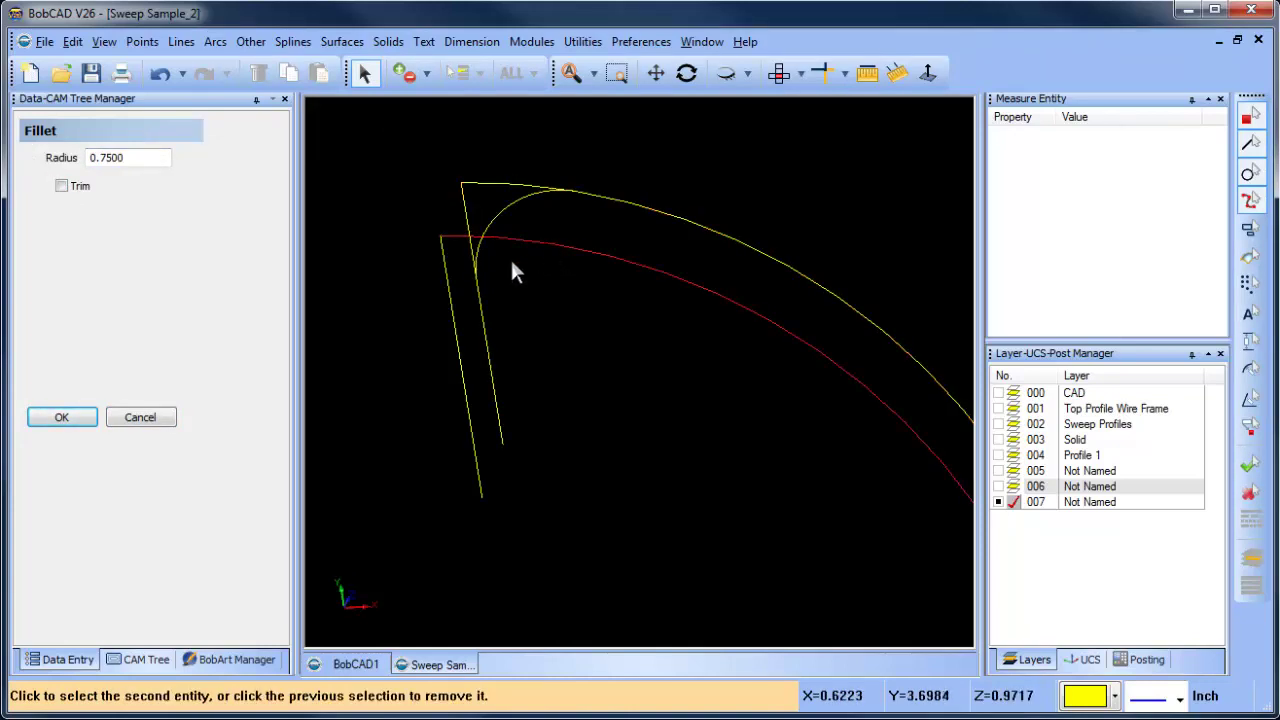
click(455, 330)
right_click(357, 268)
click(396, 298)
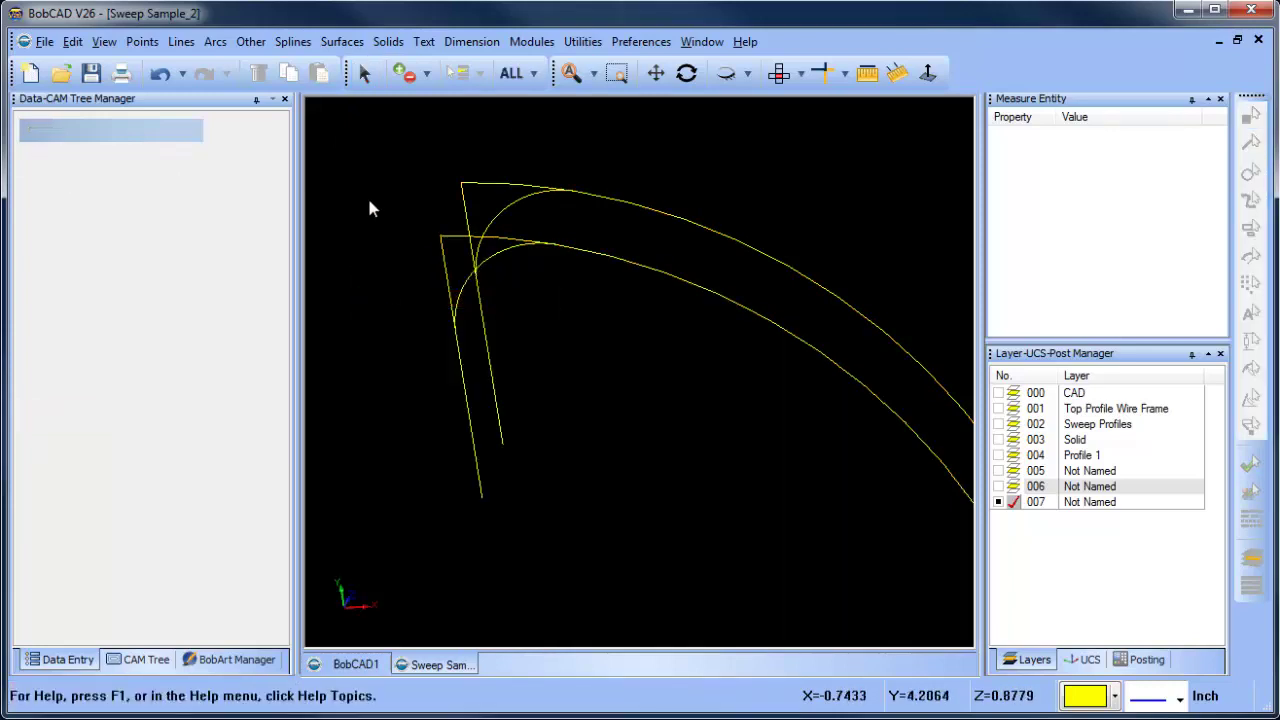
Create end points where the two fillet arcs meet the straight edges.
middle_drag(646, 455, 711, 403)
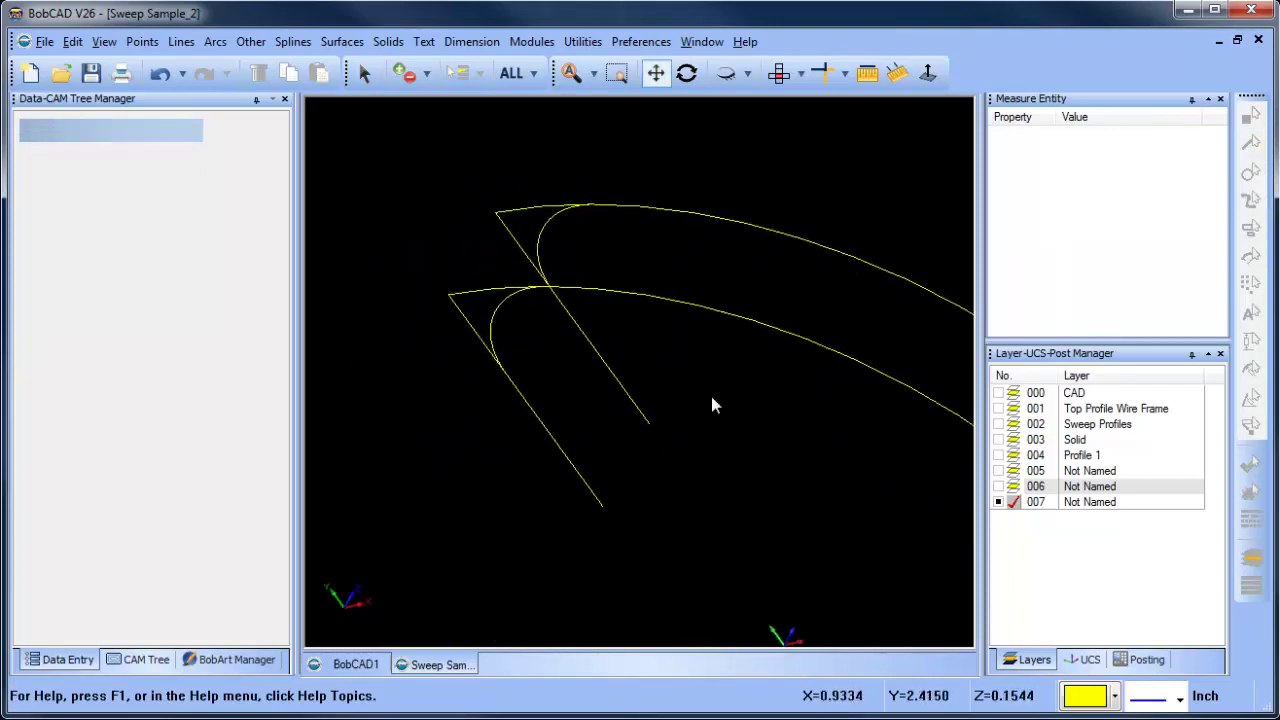
click(142, 41)
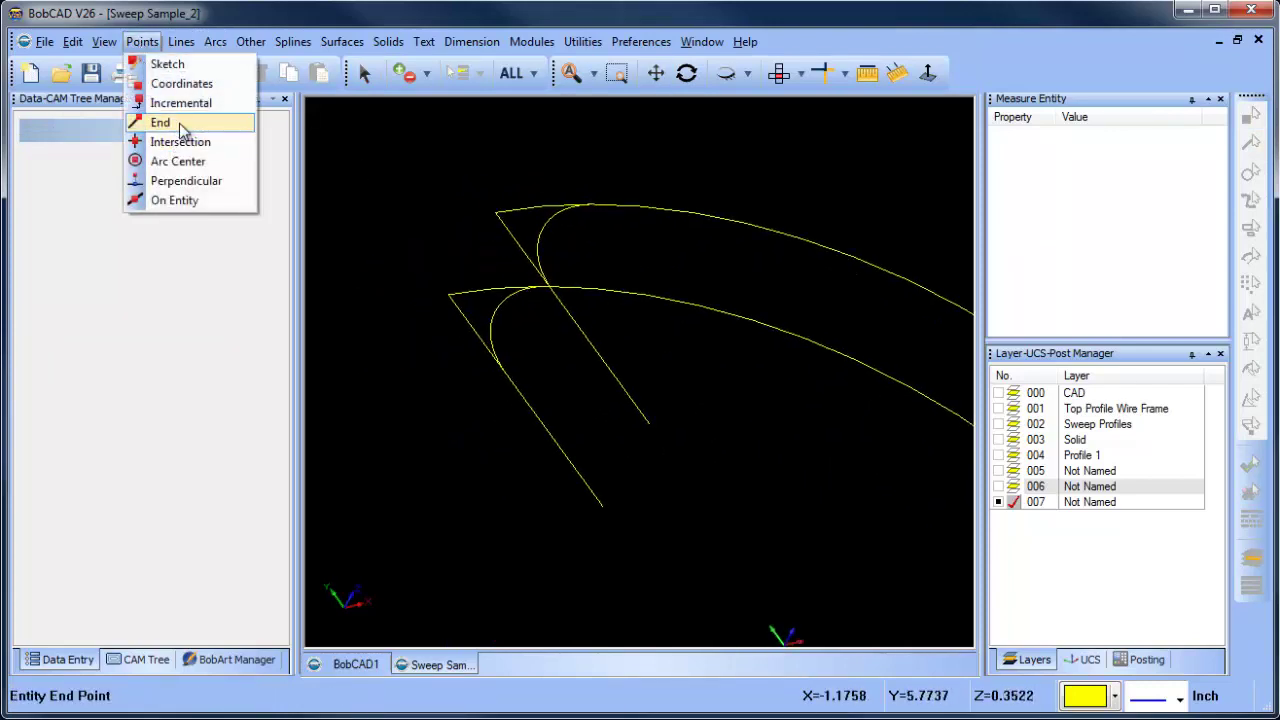
click(172, 123)
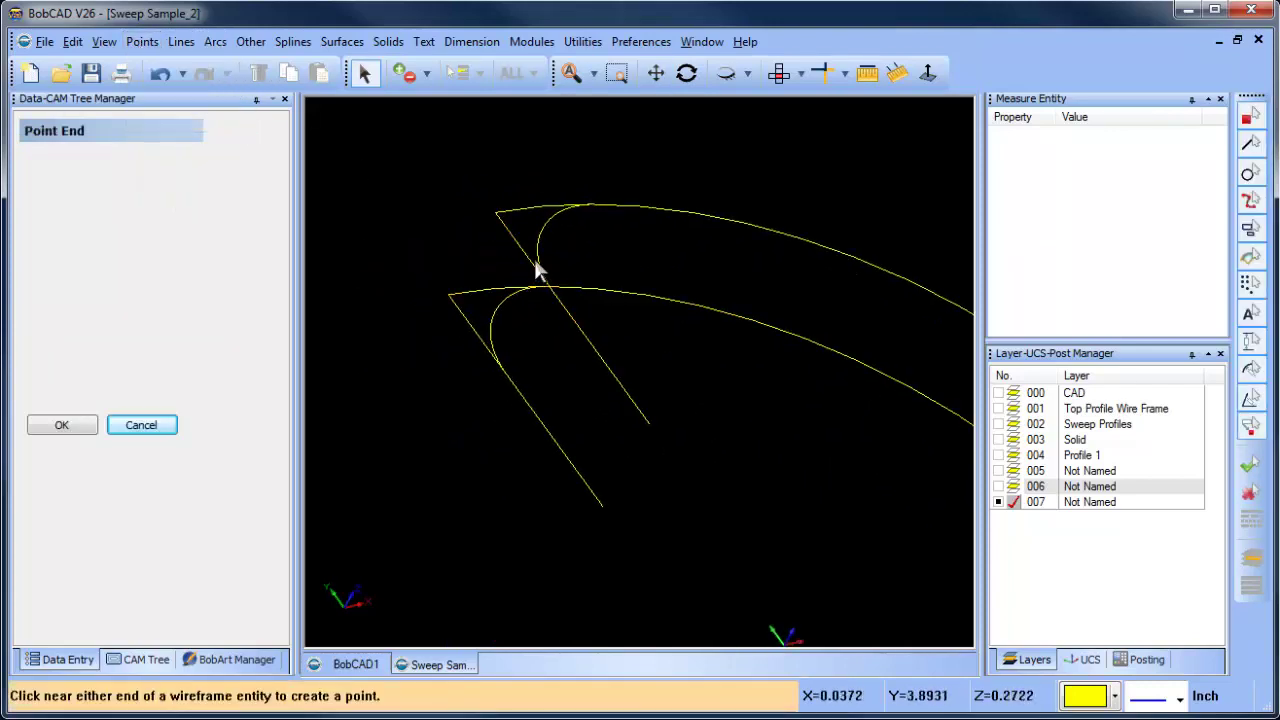
click(491, 325)
Create an incremental point offset from the lower fillet's end point on the straight edge.
click(142, 41)
click(172, 105)
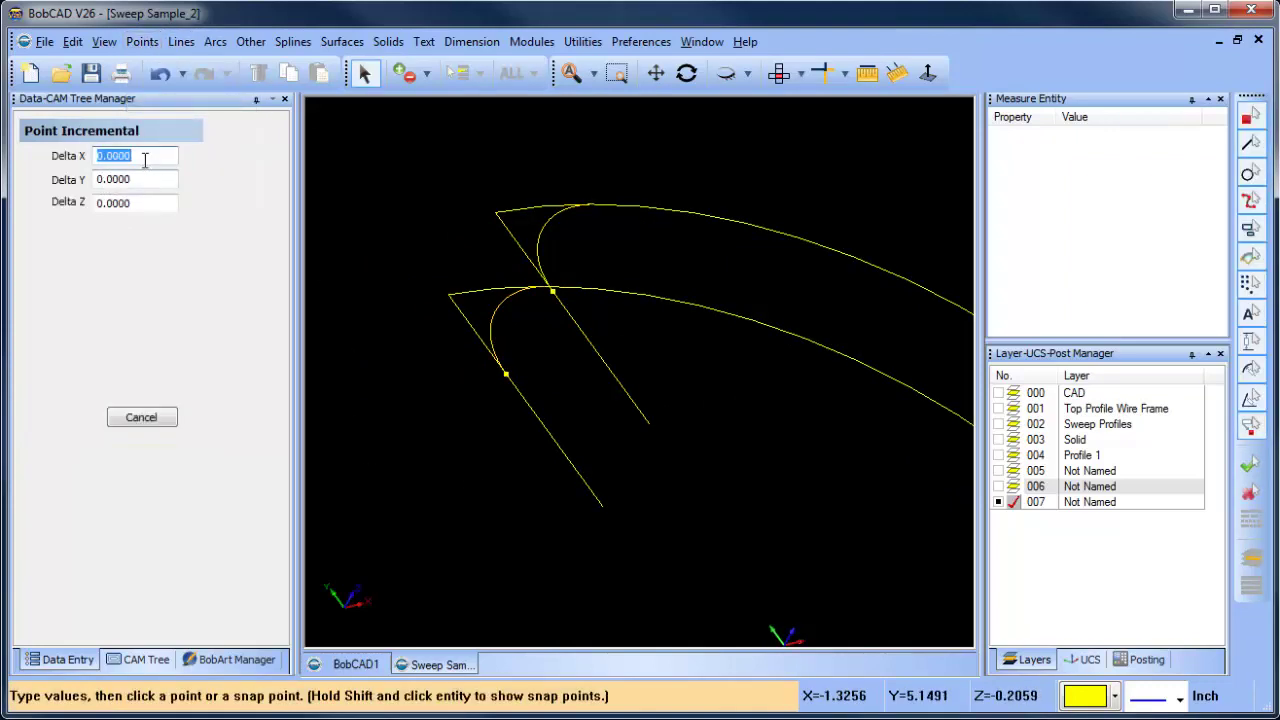
click(506, 374)
middle_drag(699, 440, 671, 294)
right_click(673, 300)
click(700, 314)
Add a three-point UCS using the lower fillet end point as origin, the incremental point for X and the upper fillet end point for Y.
click(1088, 660)
click(1065, 424)
right_click(1090, 434)
click(1125, 437)
click(62, 187)
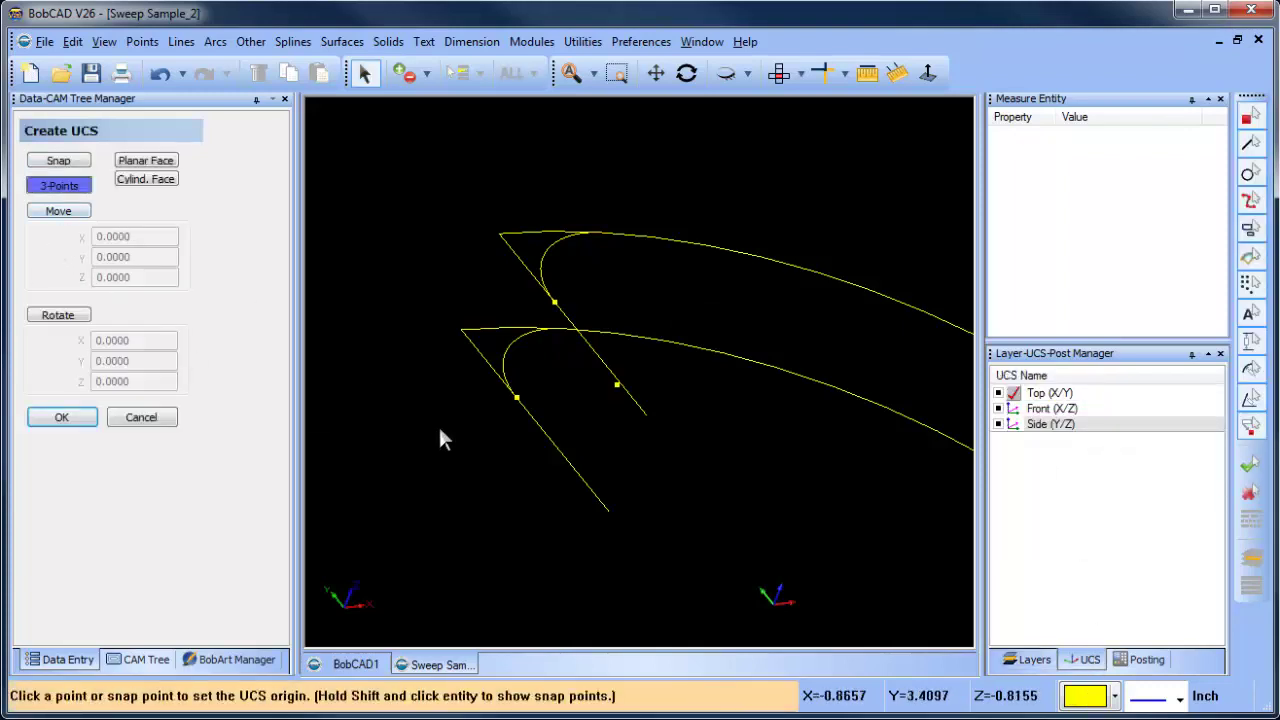
click(516, 398)
click(617, 385)
click(556, 302)
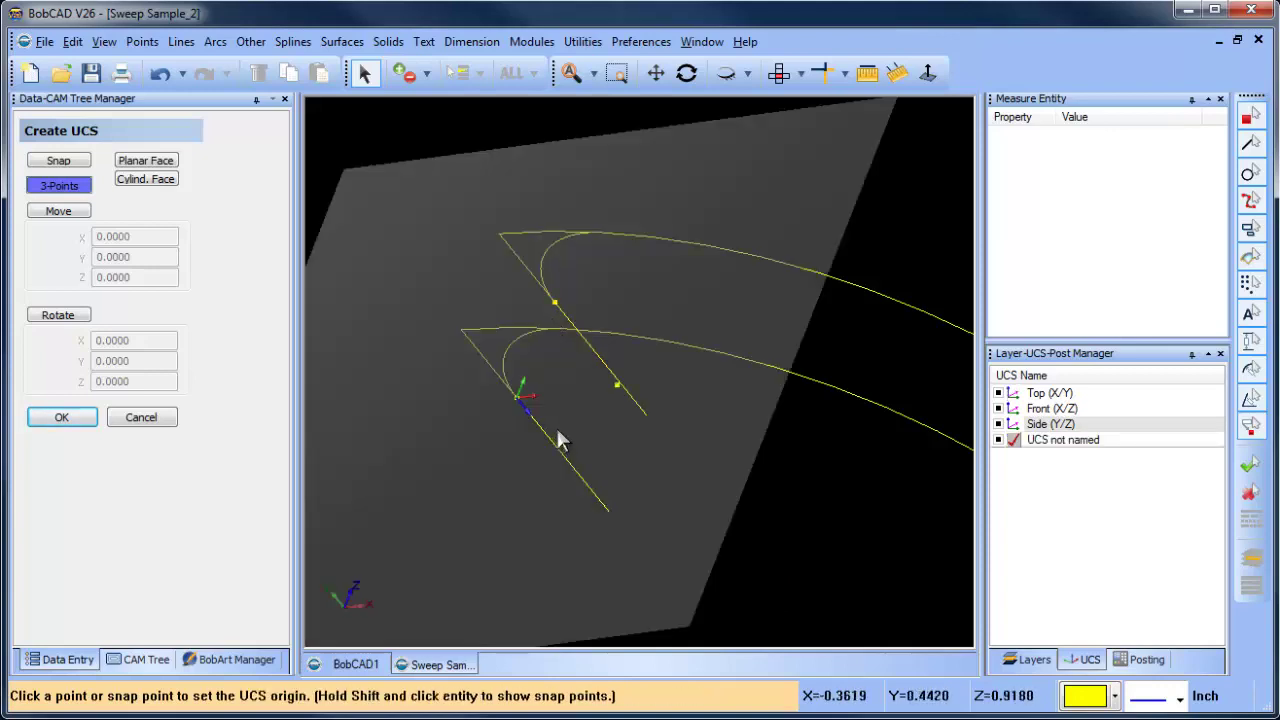
Draw radius 1 snap circles centred on both straight-edge fillet end points and on the outer intersection of those two circles.
mouse_move(670, 462)
middle_down()
mouse_move(651, 434)
mouse_move(668, 449)
middle_up()
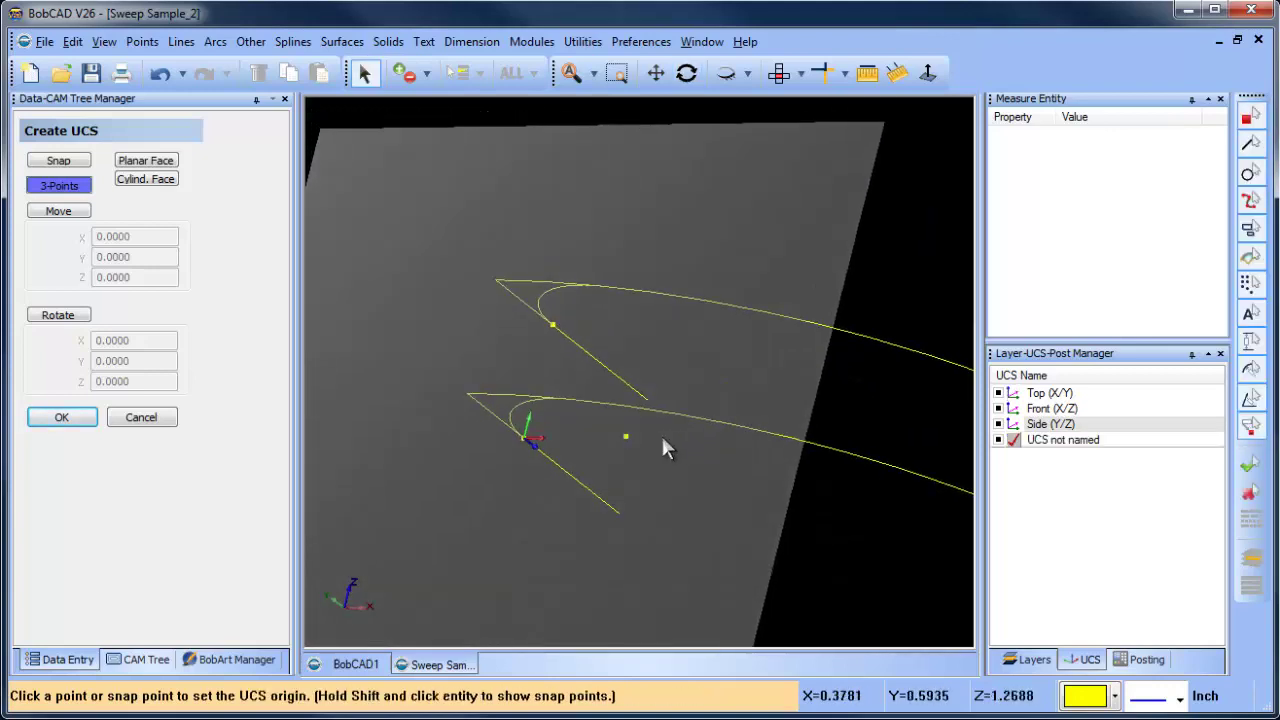
click(215, 41)
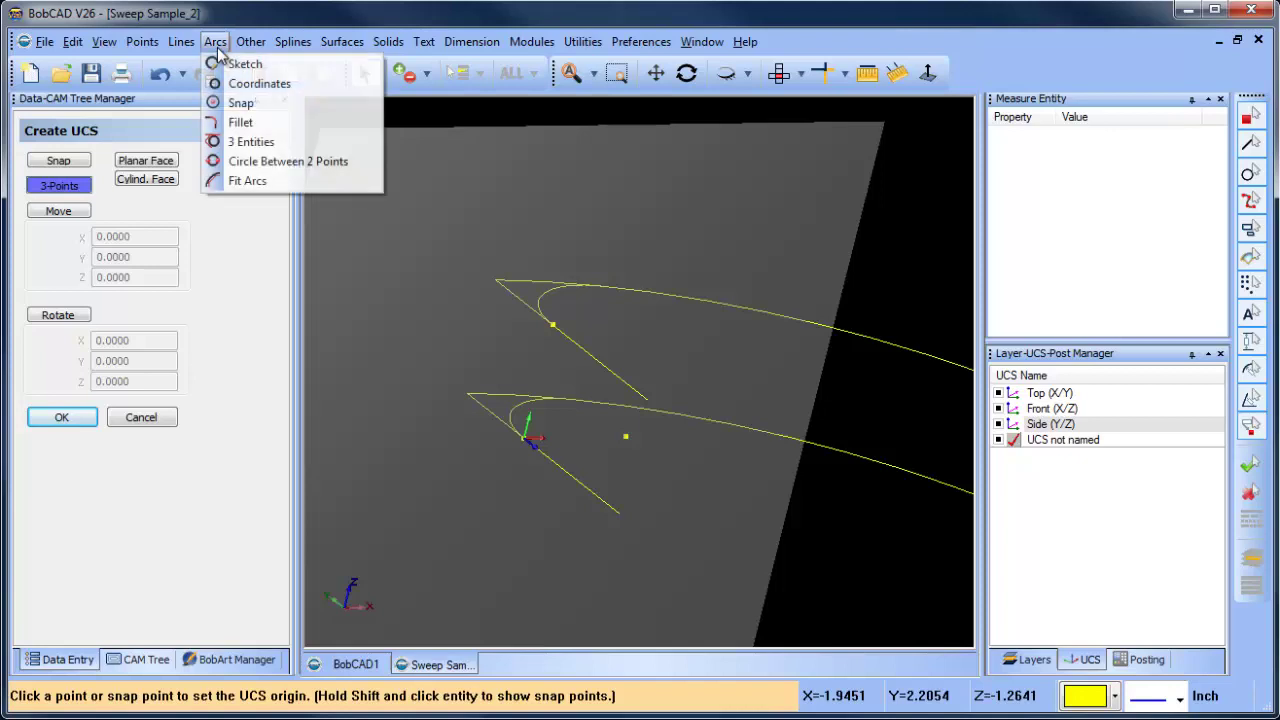
click(262, 105)
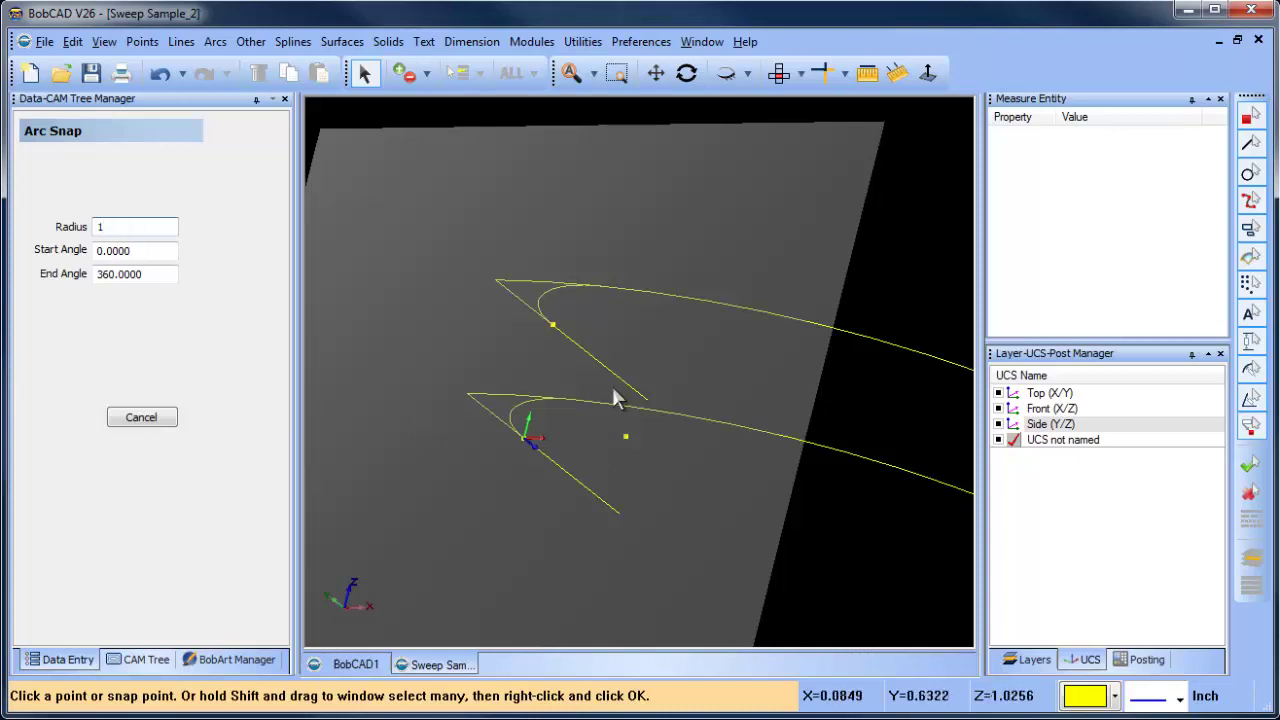
click(552, 325)
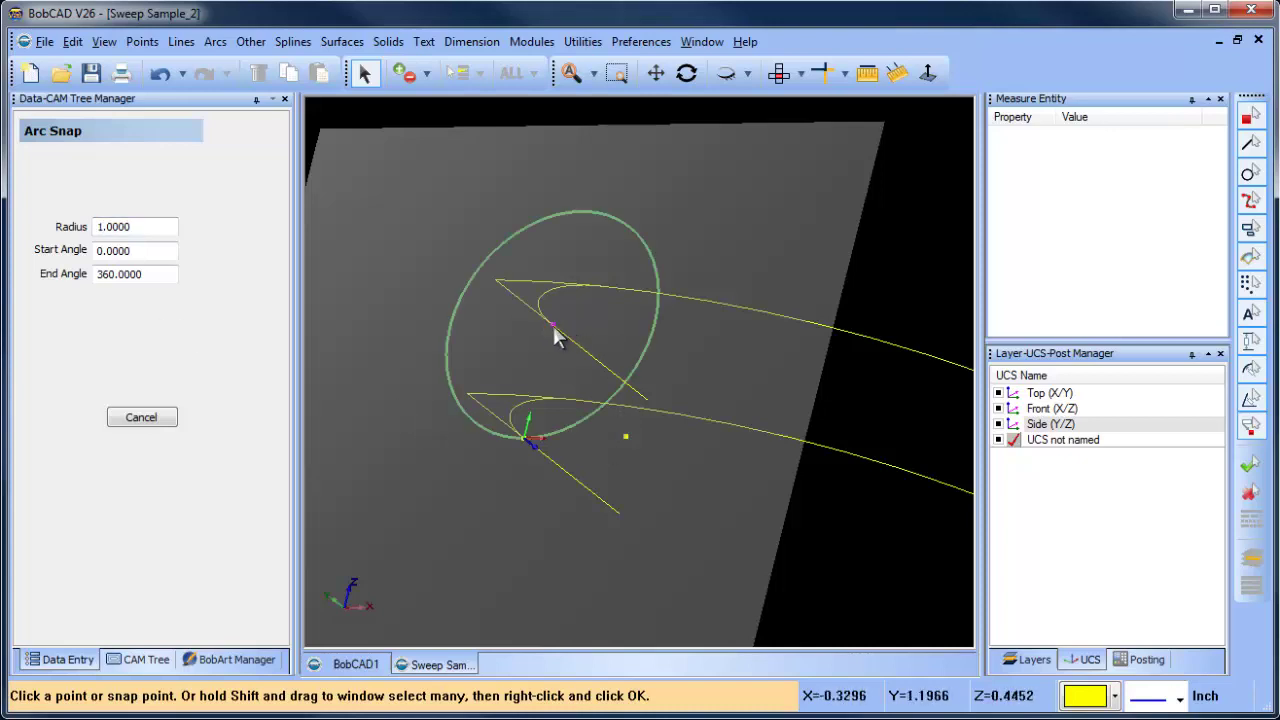
click(523, 436)
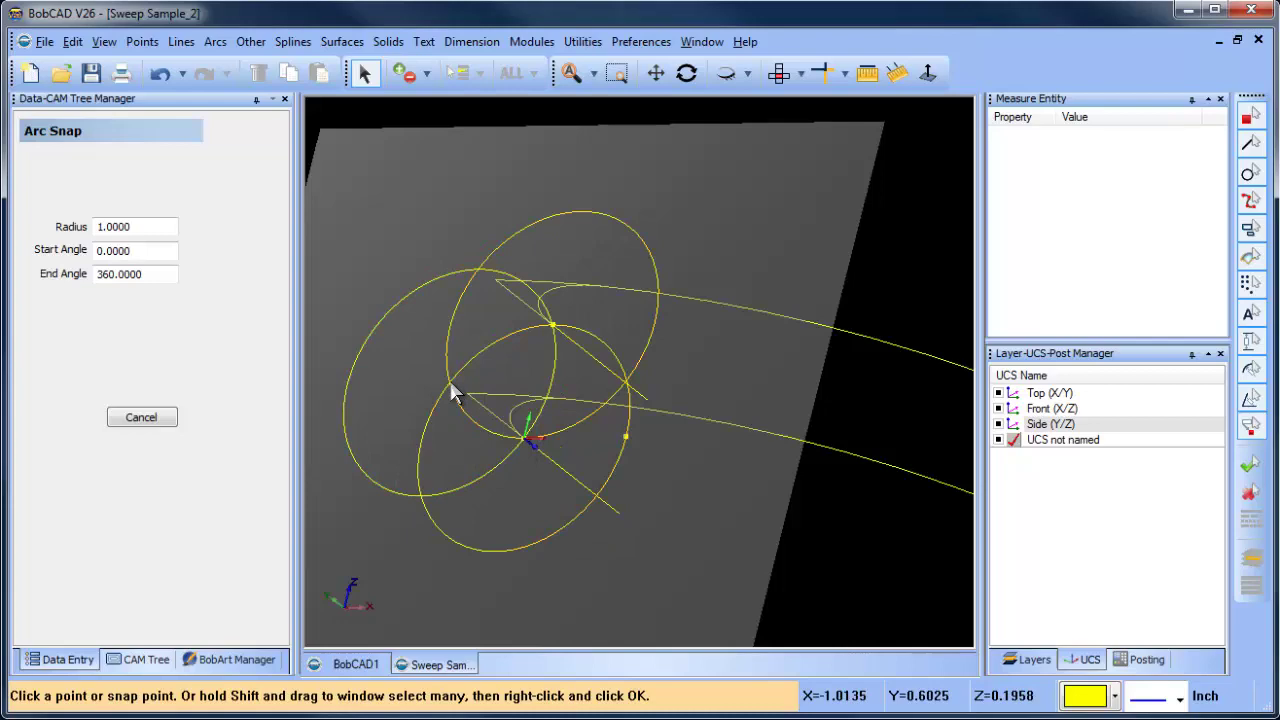
click(447, 379)
right_click(389, 207)
click(444, 237)
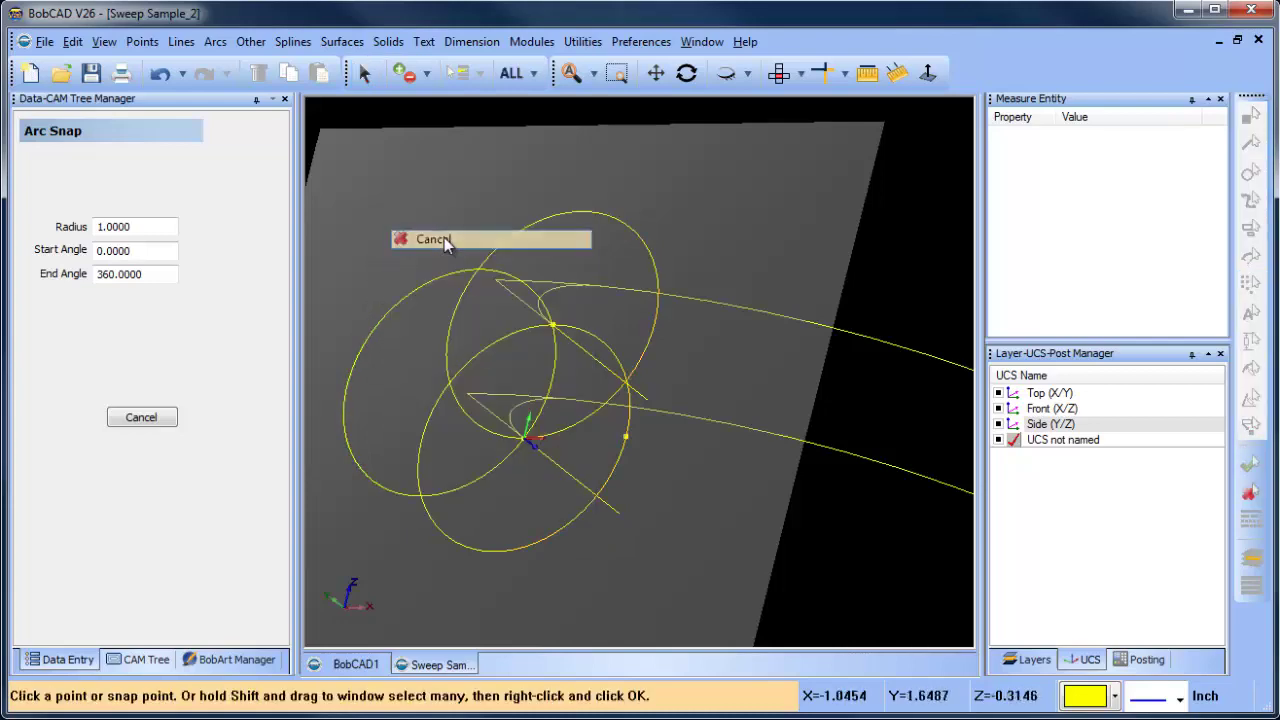
Quick-trim the third circle at the two fillet end points and delete all circle pieces except the arc joining them.
click(686, 74)
drag(786, 463, 534, 443)
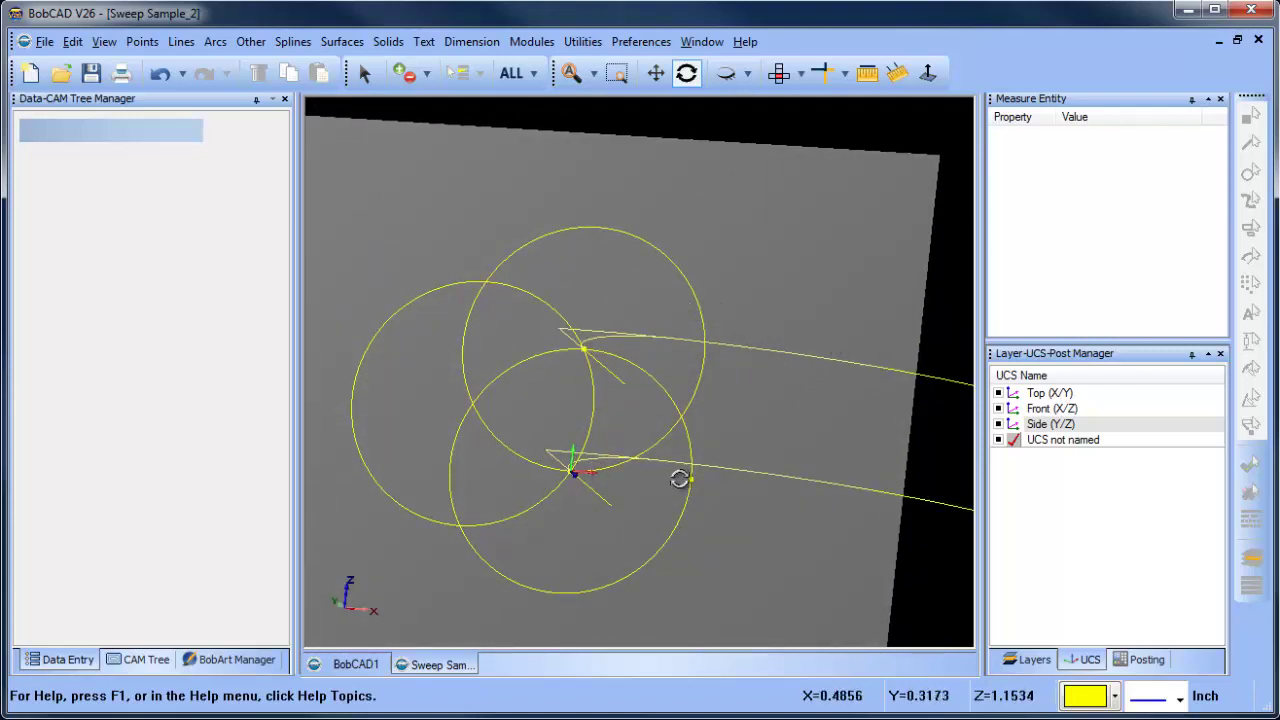
click(845, 74)
click(876, 196)
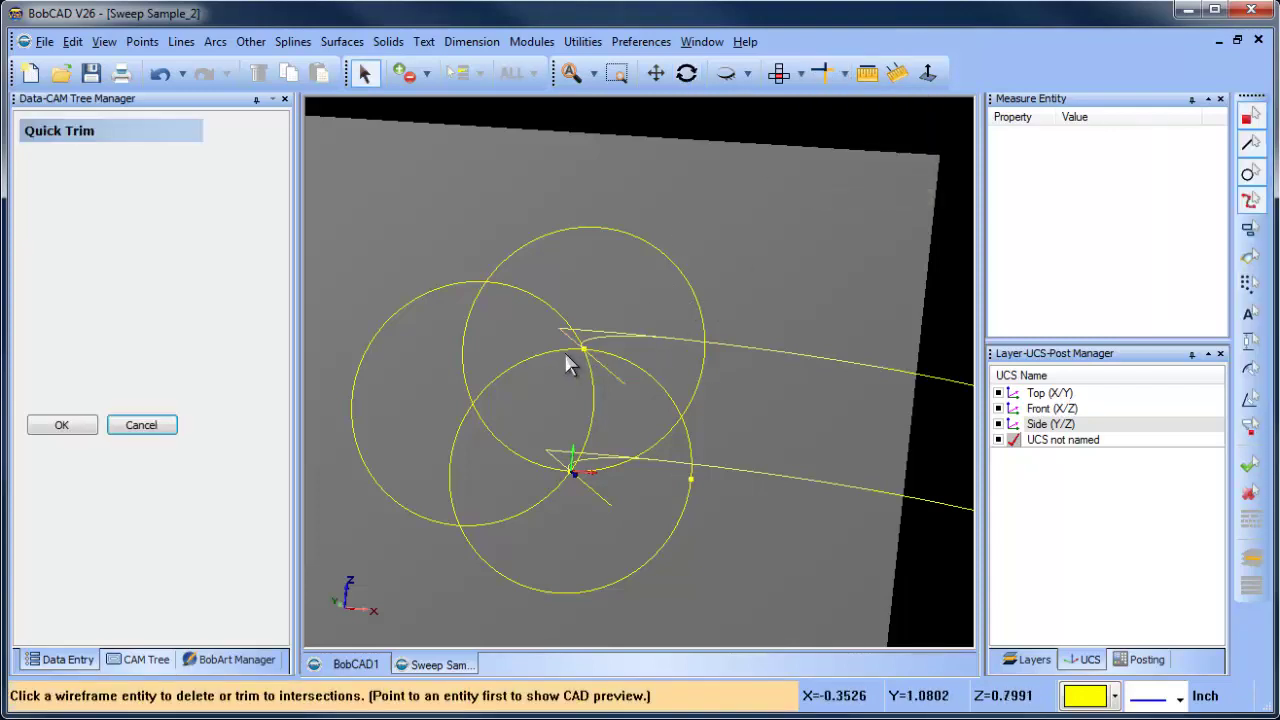
click(555, 492)
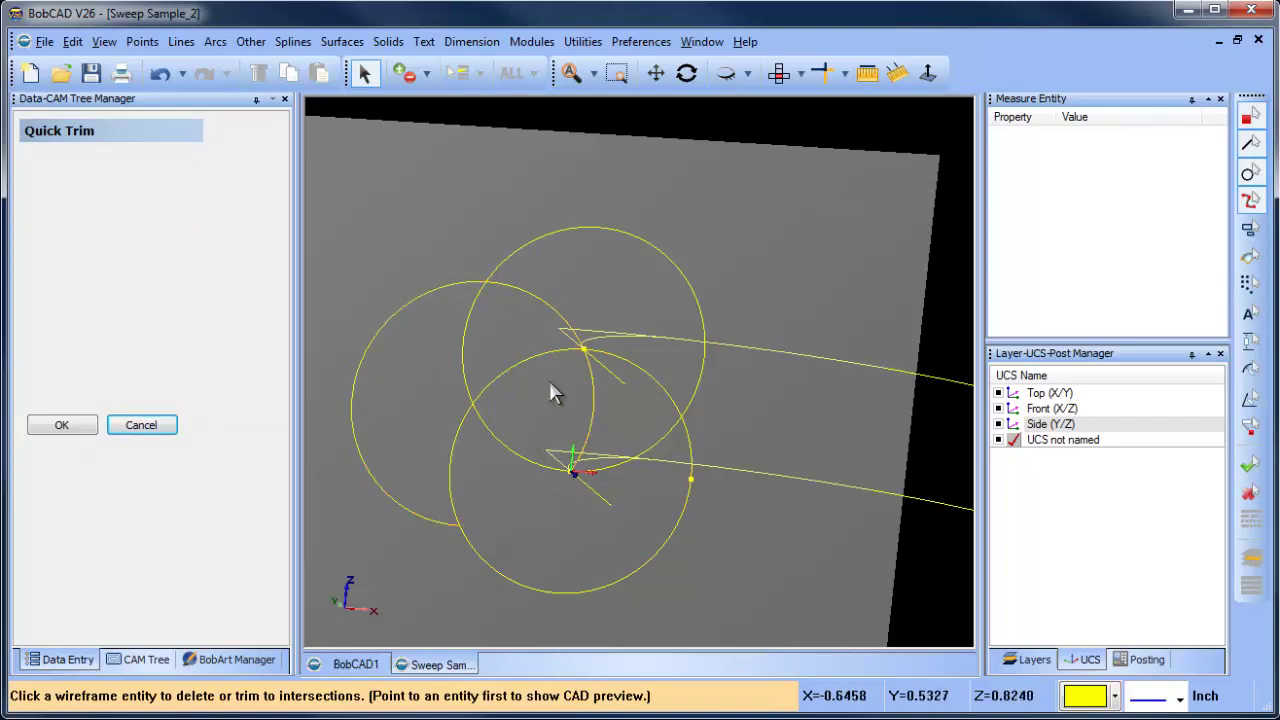
right_click(445, 179)
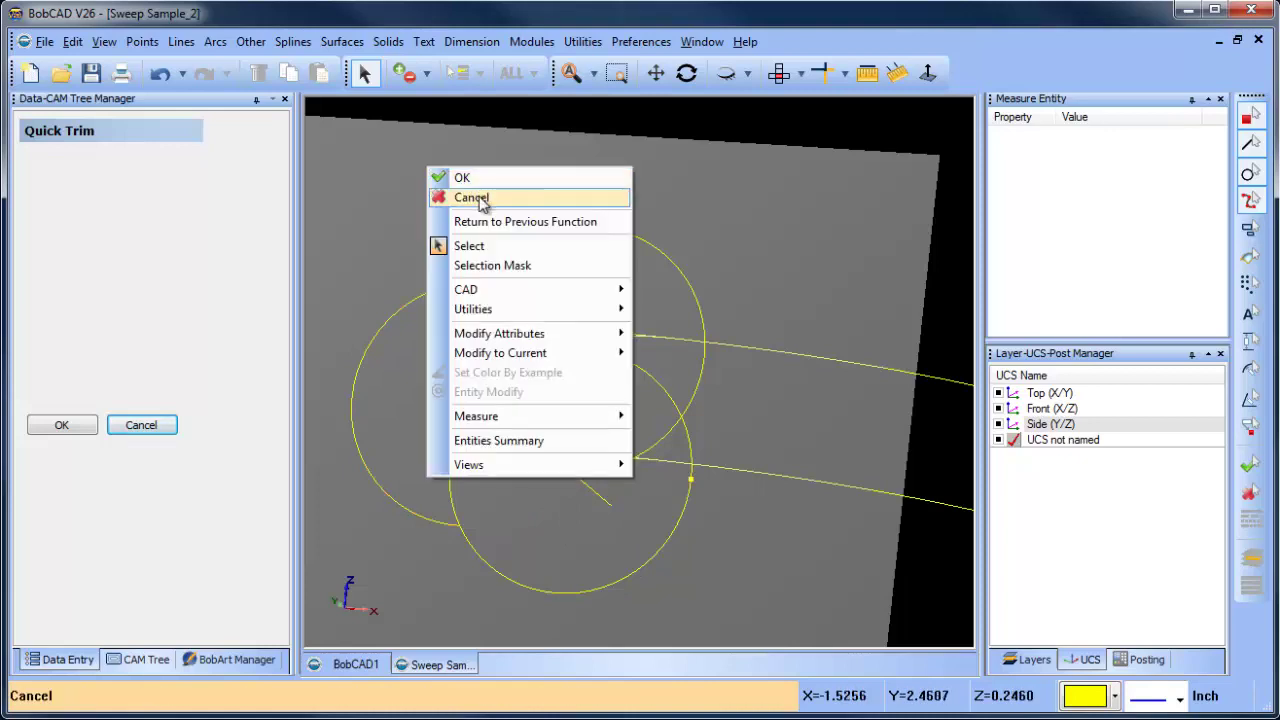
click(470, 194)
drag(445, 257, 535, 398)
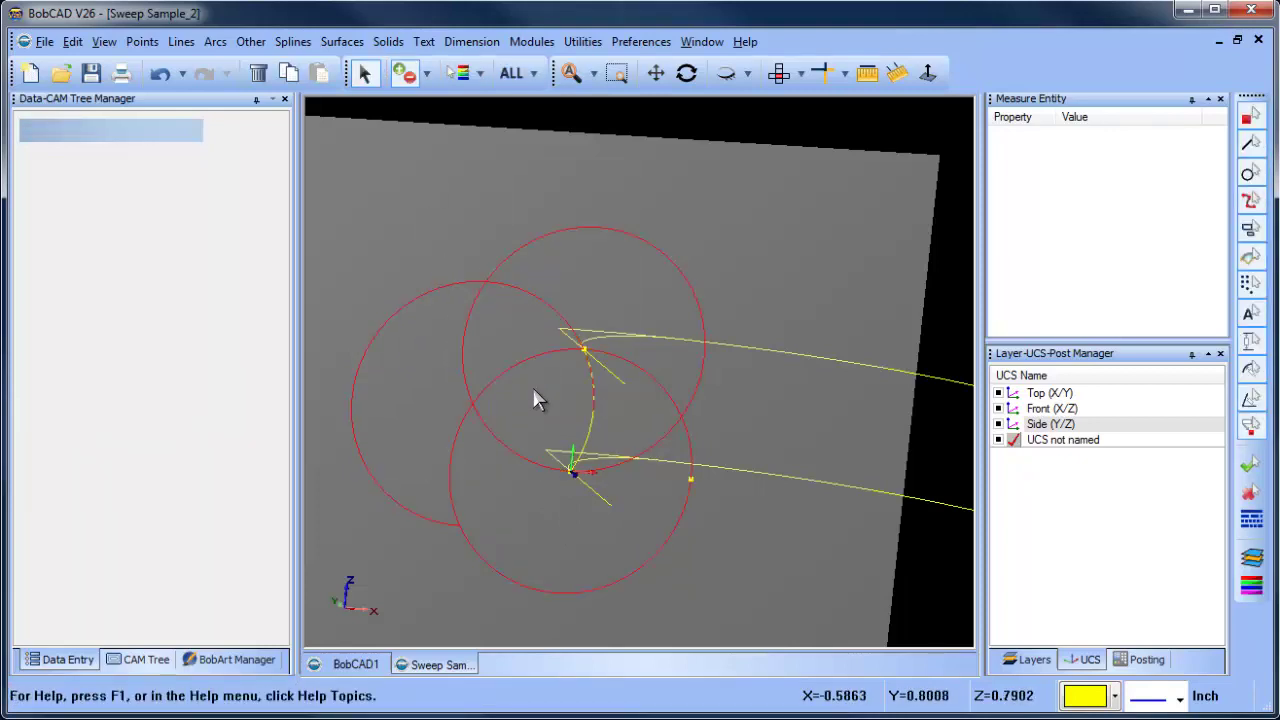
middle_drag(705, 420, 670, 428)
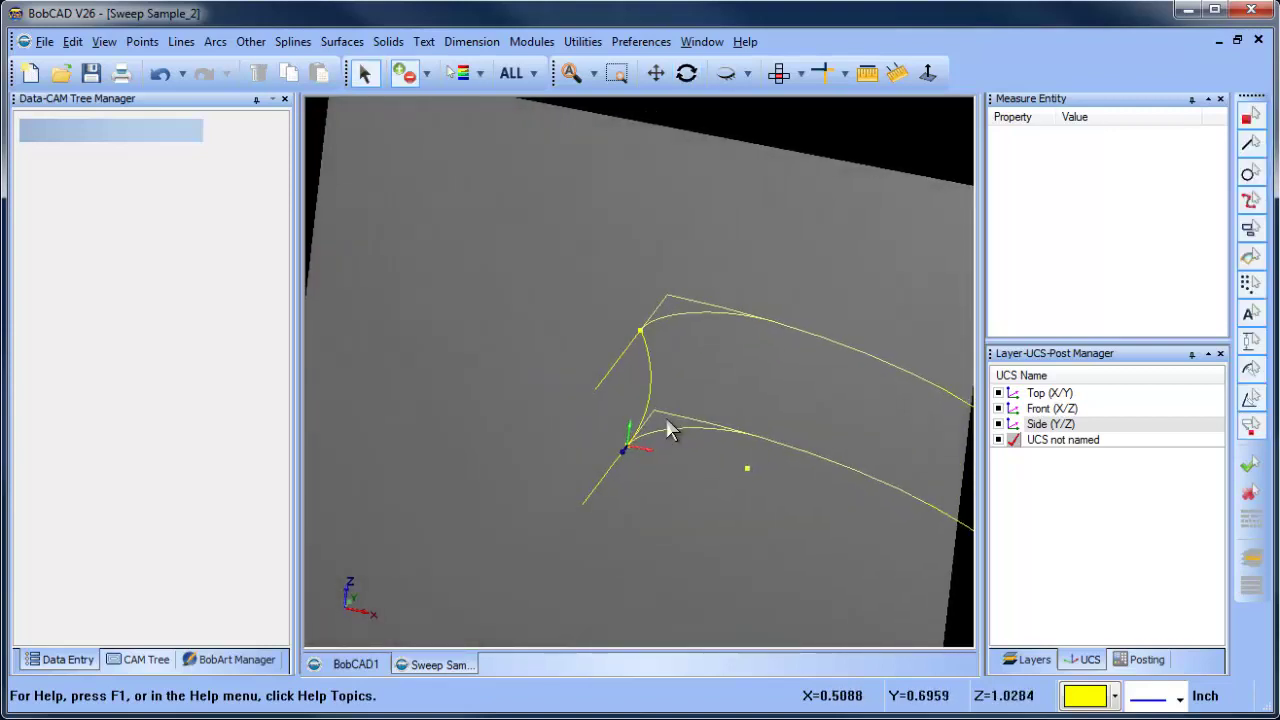
Activate the Top (X/Y) UCS and create end points where the two fillet arcs meet the curved edges.
double_click(1015, 394)
middle_drag(777, 435, 725, 462)
click(142, 41)
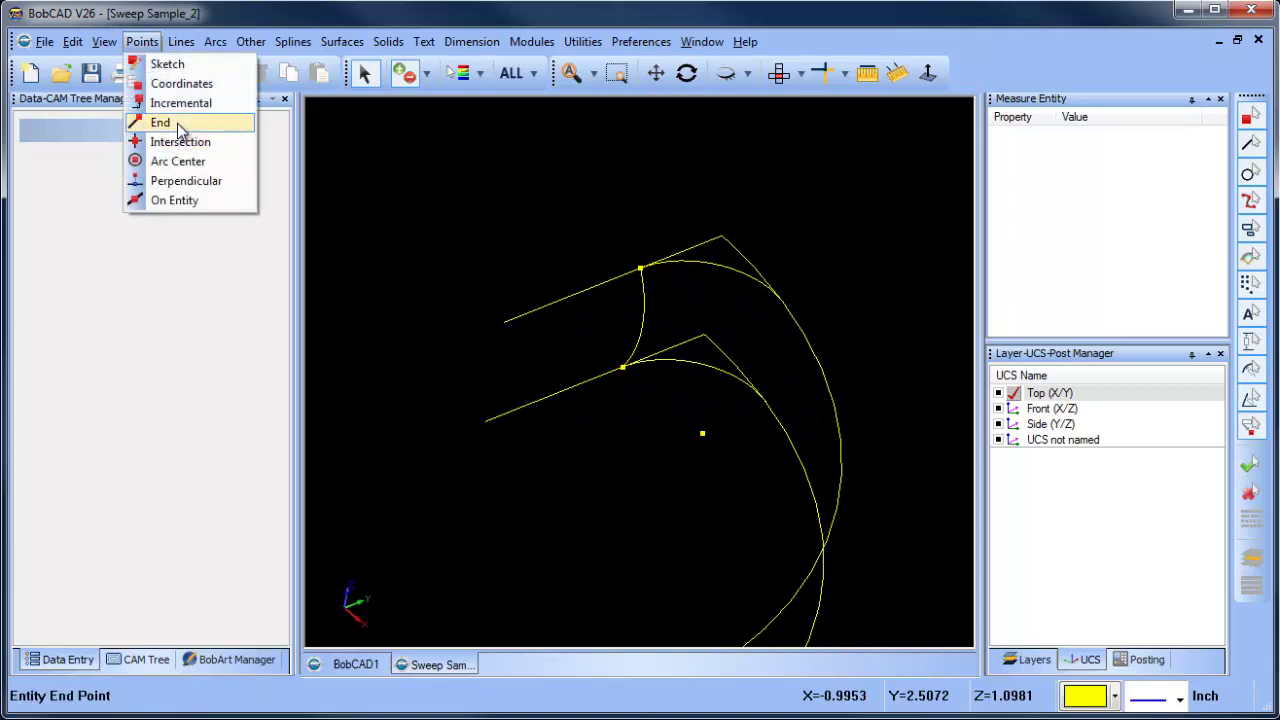
click(160, 123)
click(761, 285)
click(735, 383)
middle_drag(737, 447, 662, 510)
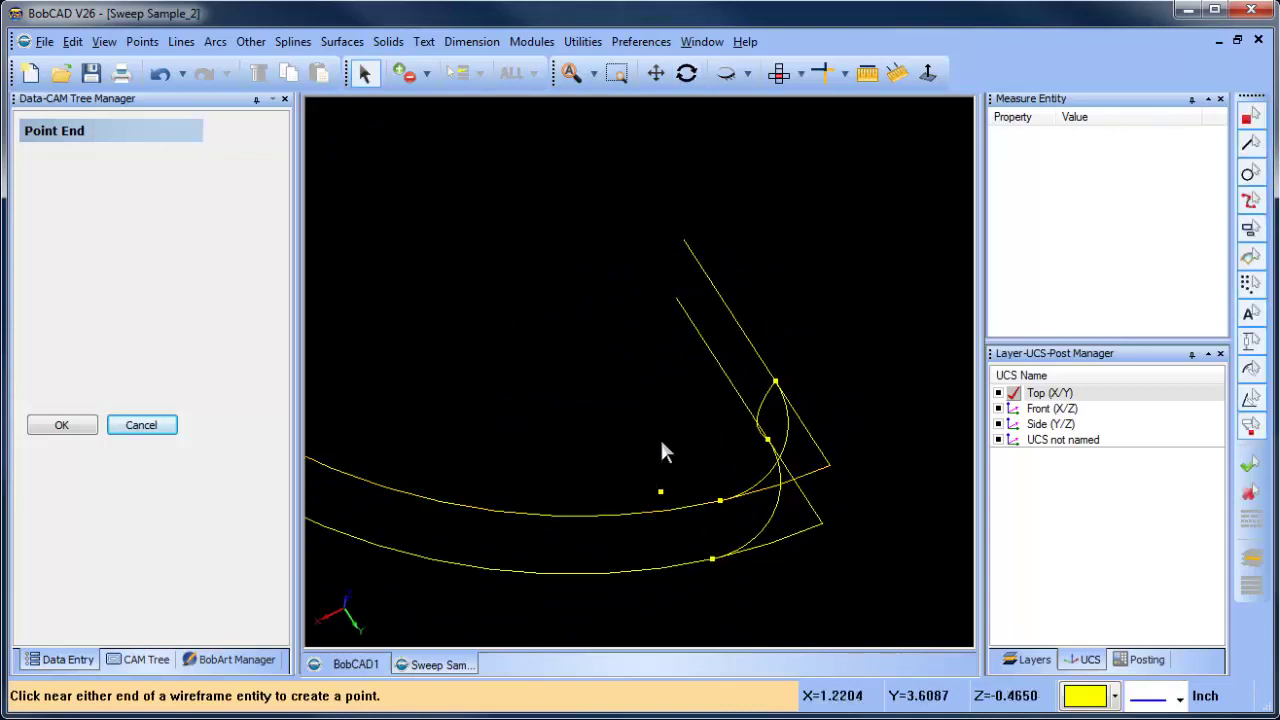
right_click(594, 368)
click(640, 392)
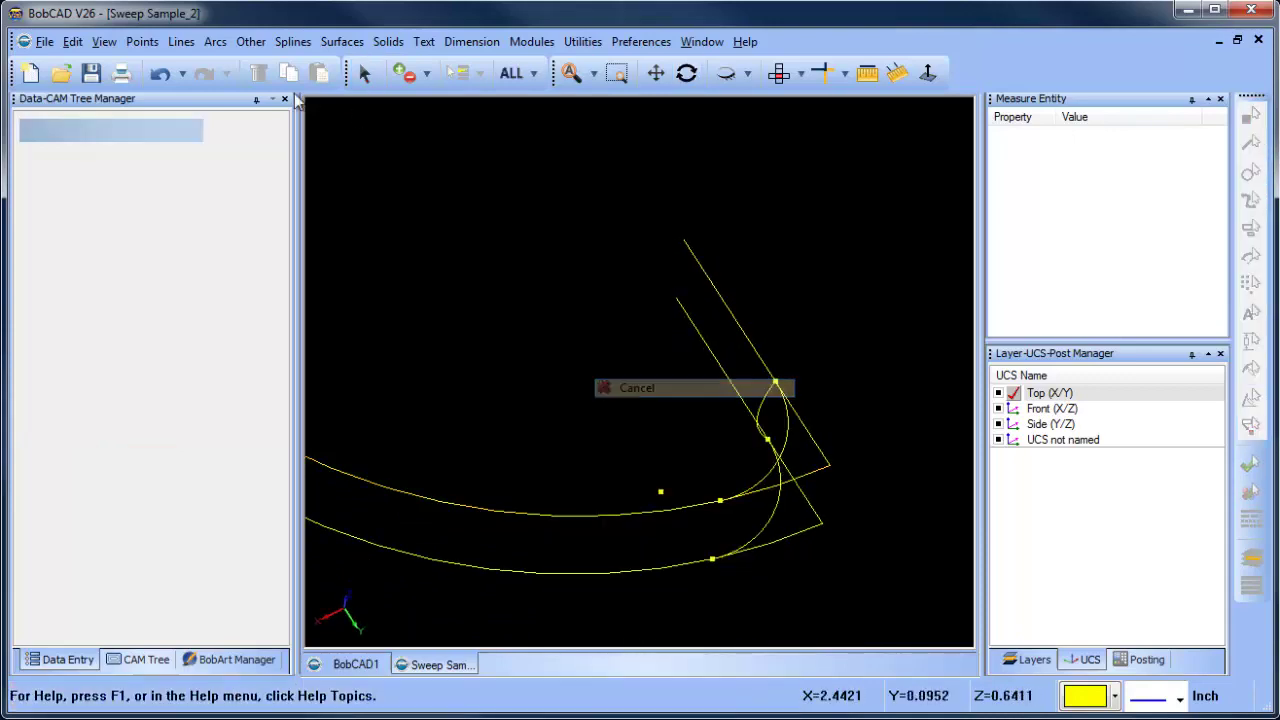
Sketch a short free line on the inner side of the filleted corner.
click(181, 41)
click(210, 65)
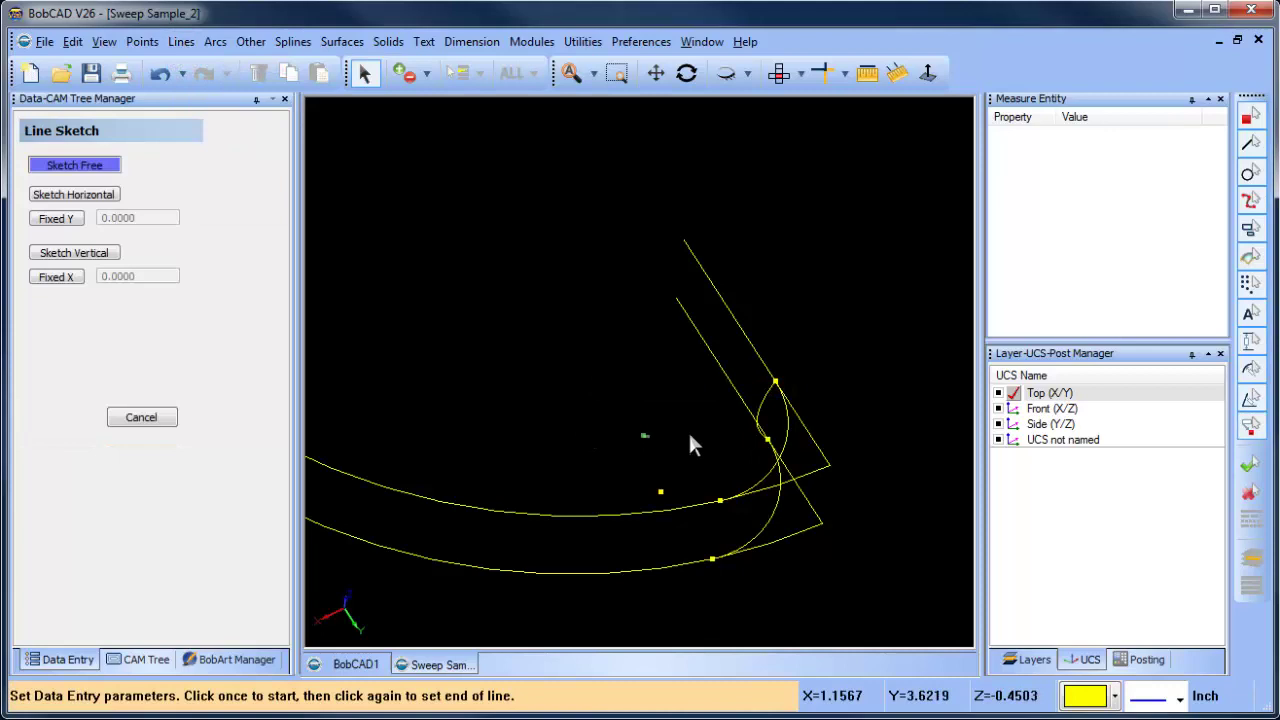
click(728, 437)
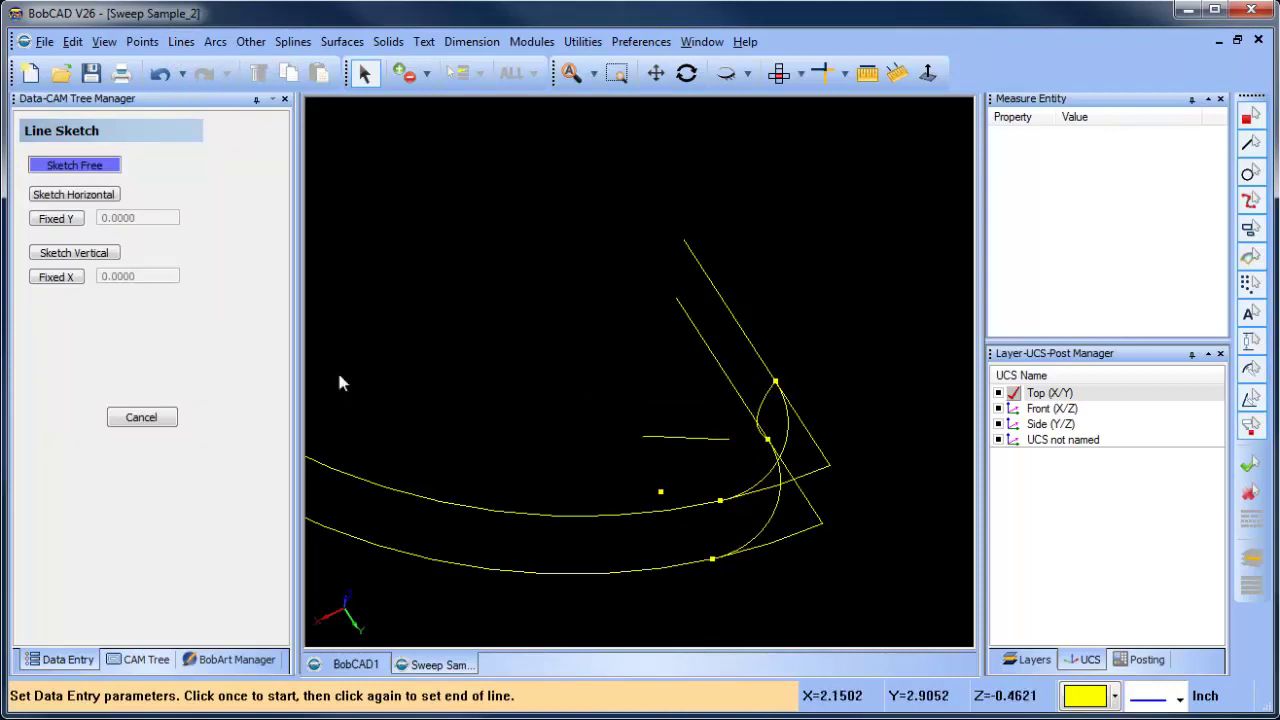
Create a perpendicular point on the short sketched line from the upper curved edge's fillet end point.
click(142, 41)
click(192, 181)
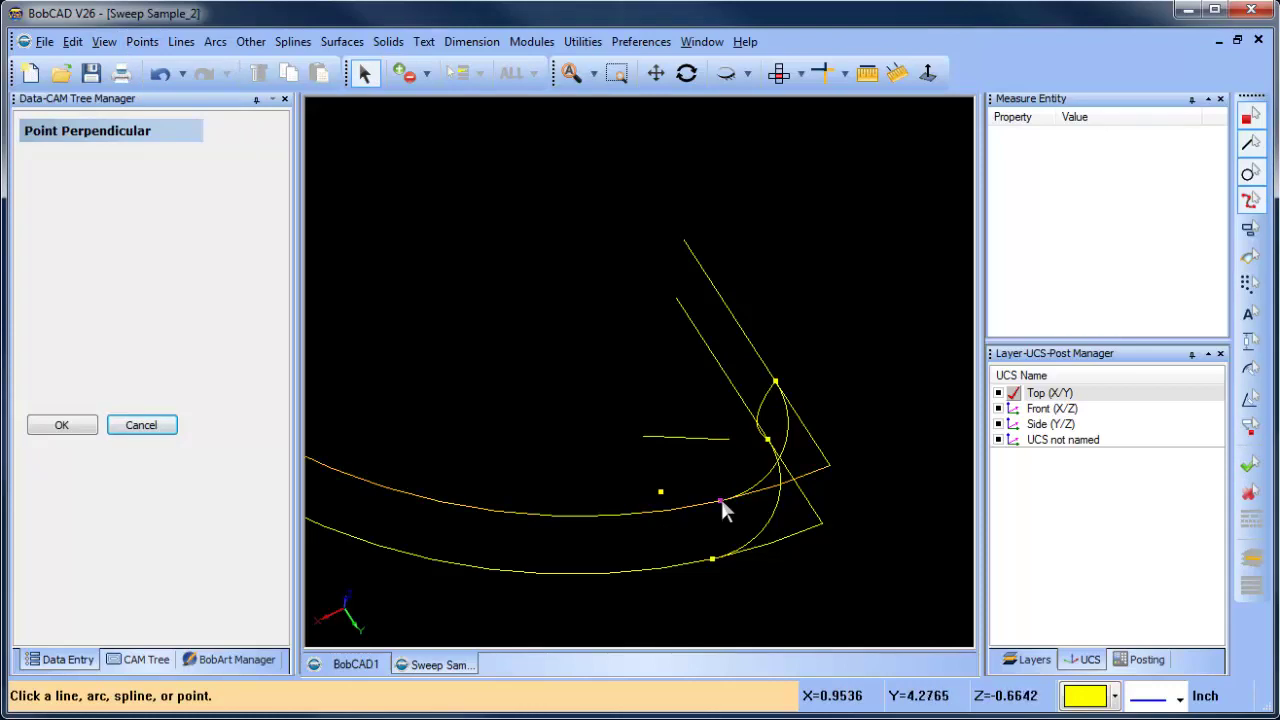
click(720, 500)
click(704, 438)
right_click(545, 367)
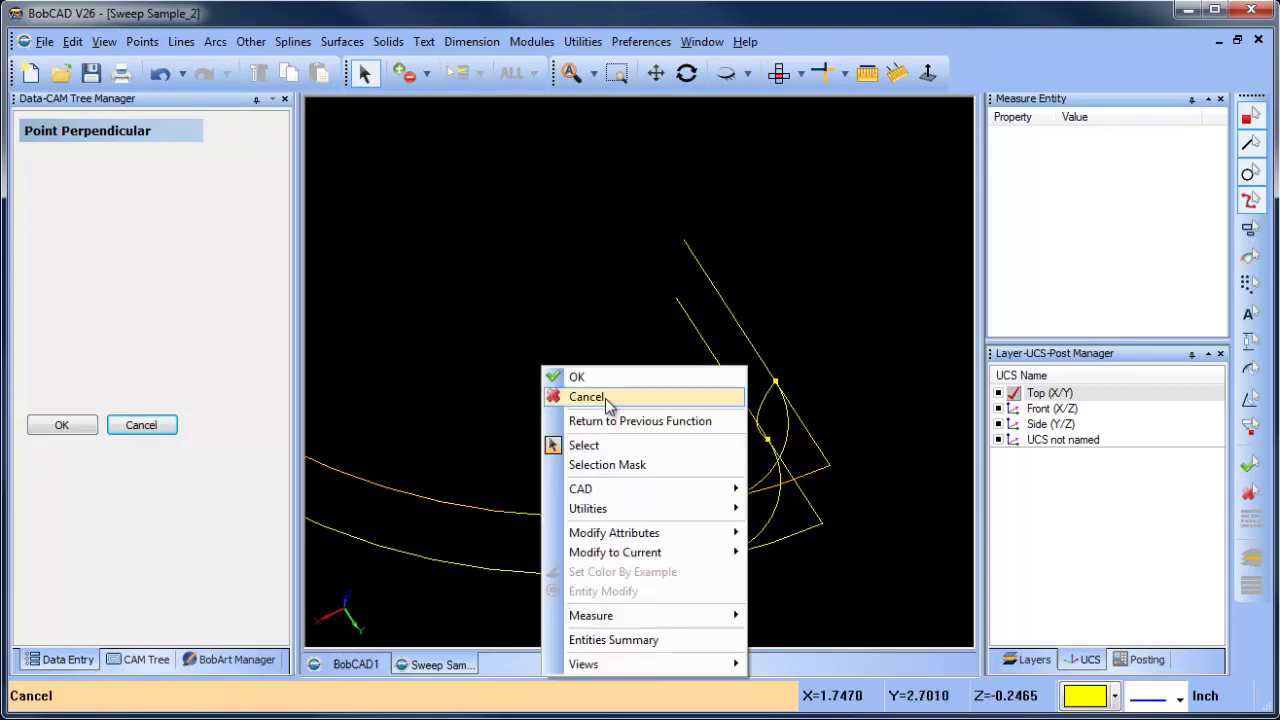
click(590, 396)
Add a three-point UCS using the upper curved-edge fillet point as origin, the lower one for X and the perpendicular point for Y.
click(686, 73)
drag(749, 560, 597, 397)
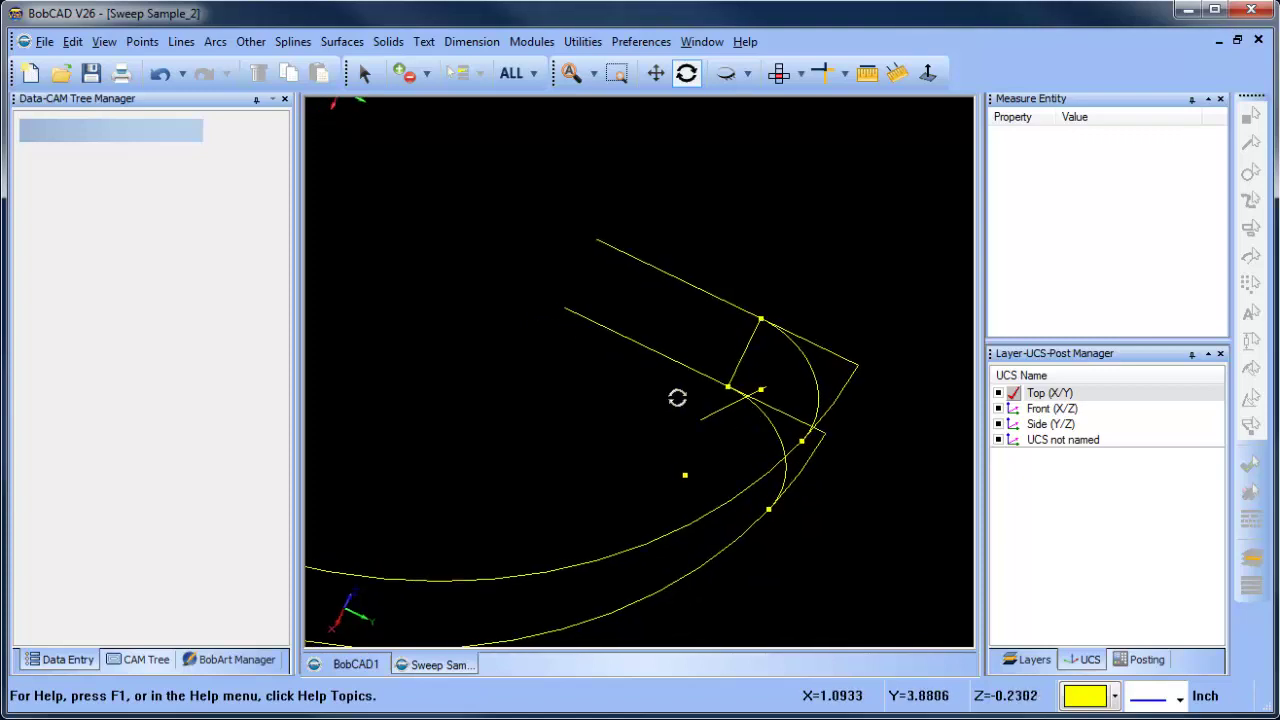
click(1068, 442)
right_click(1092, 444)
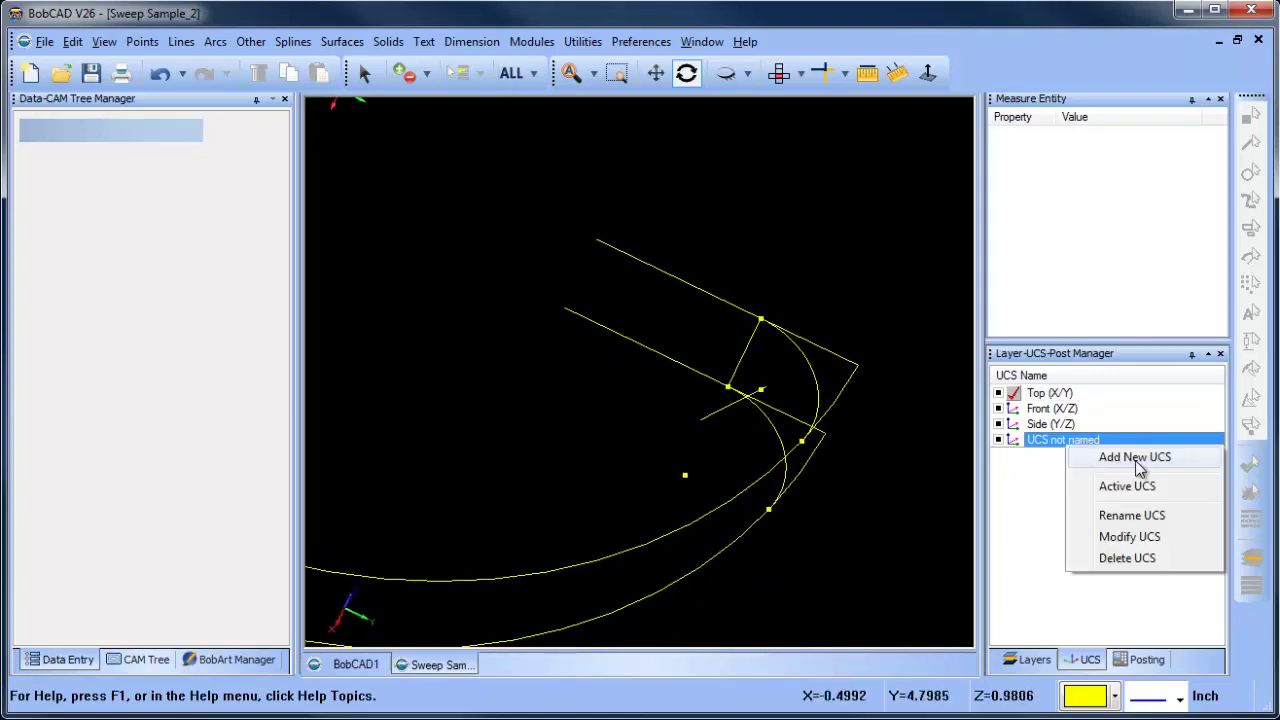
click(1137, 459)
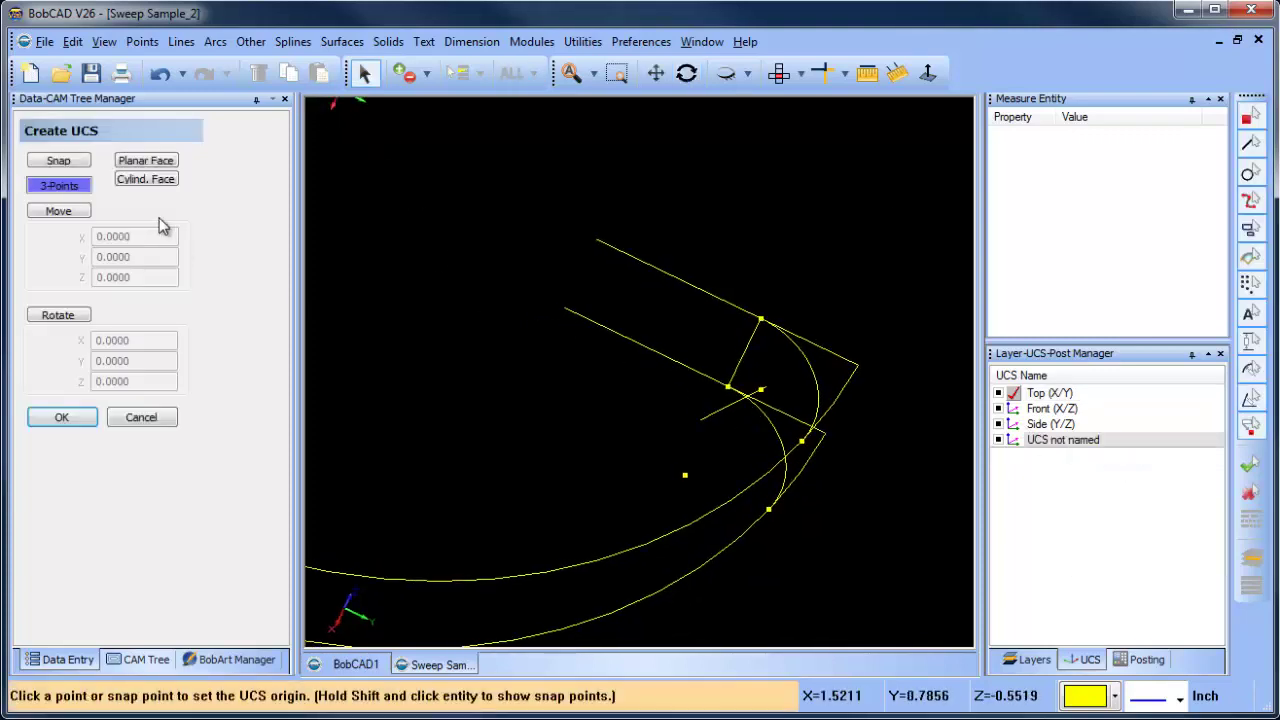
click(801, 441)
click(769, 508)
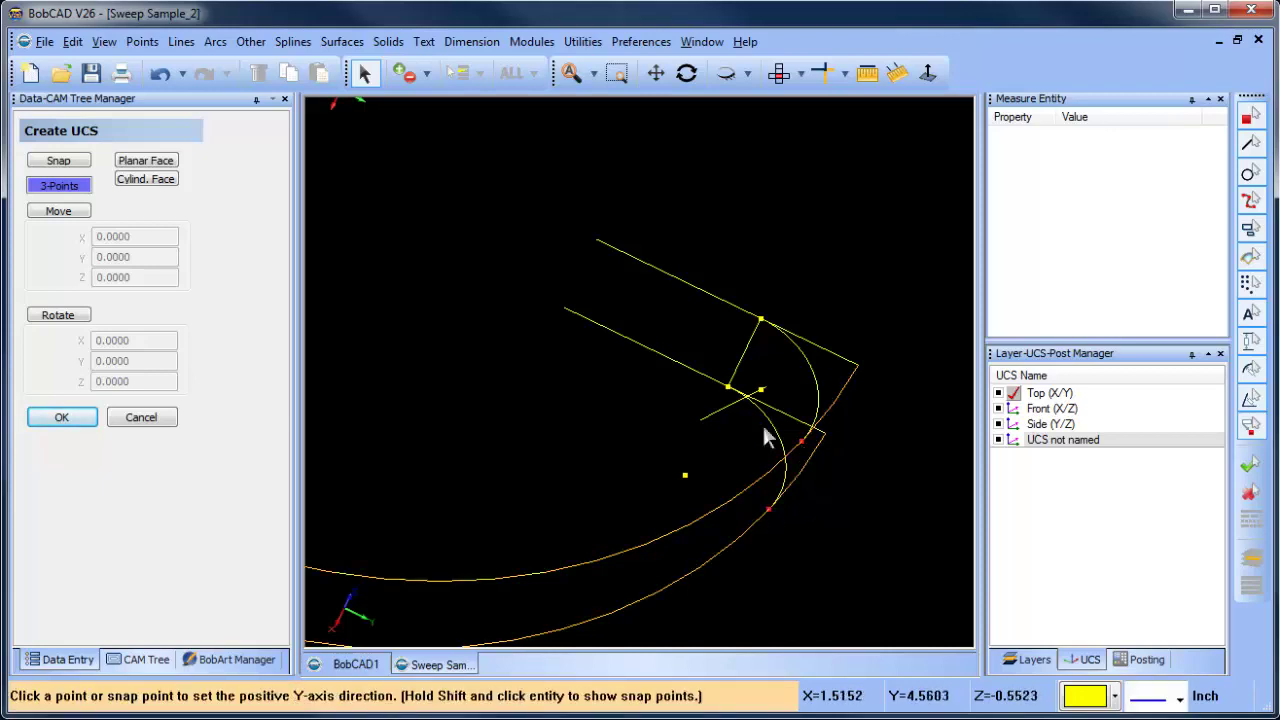
click(761, 390)
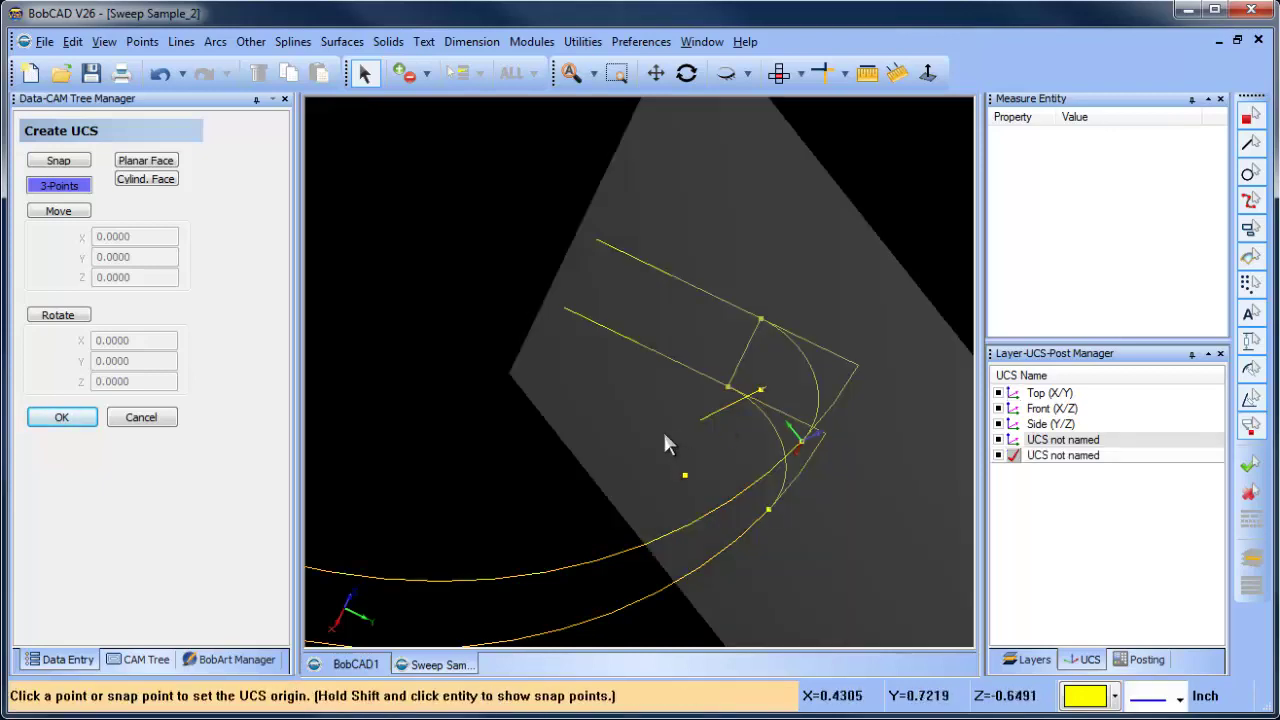
Place full snap circles of radius 1.0000 centred on the two curved-edge fillet points and on their intersection outside the corner.
mouse_move(629, 468)
middle_down()
mouse_move(666, 474)
mouse_move(648, 475)
middle_up()
click(215, 41)
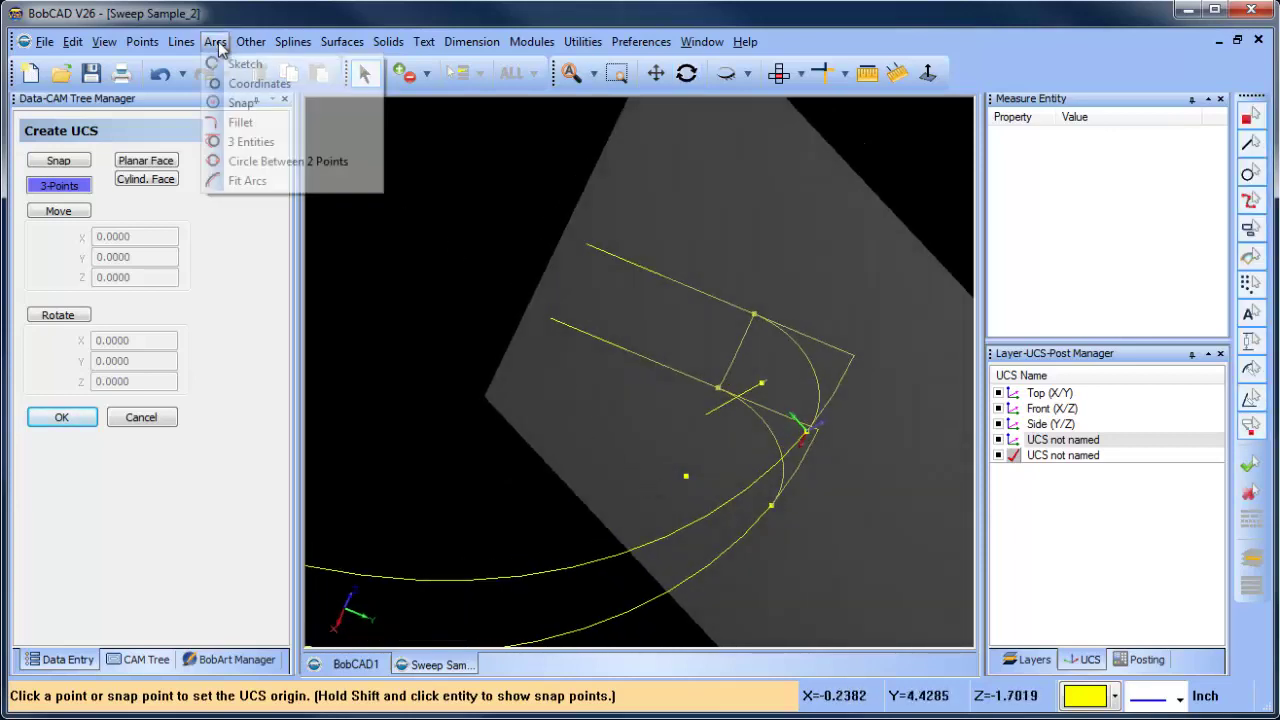
click(262, 101)
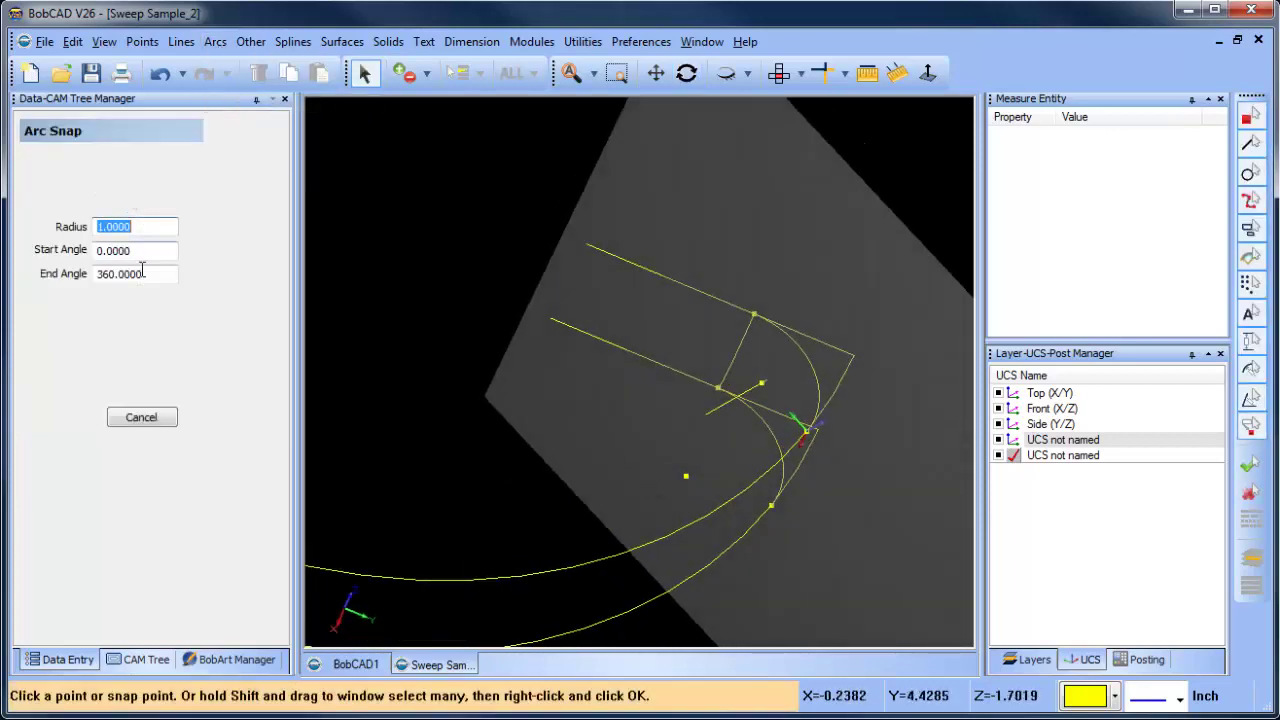
click(805, 428)
click(771, 501)
middle_drag(865, 562, 740, 440)
right_click(508, 279)
click(543, 309)
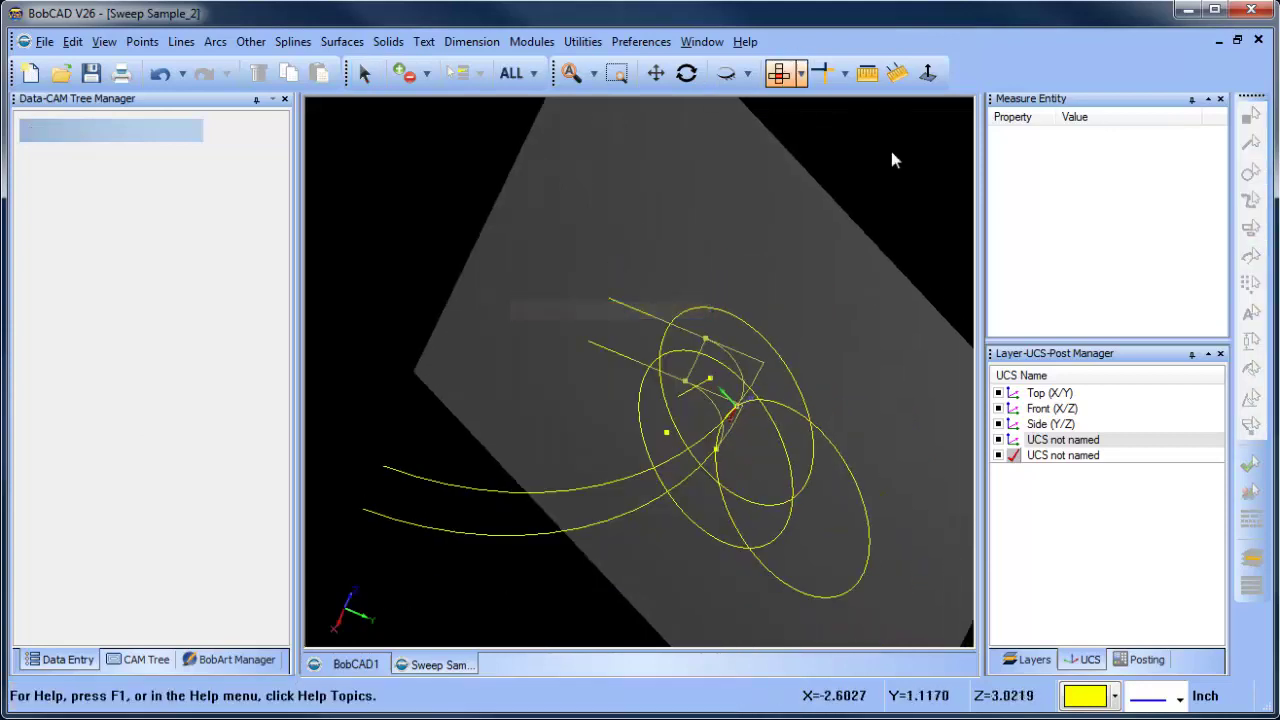
Quick Trim the circles to the arc joining the two curved-edge fillet points and delete the leftover circle geometry.
click(845, 73)
click(866, 197)
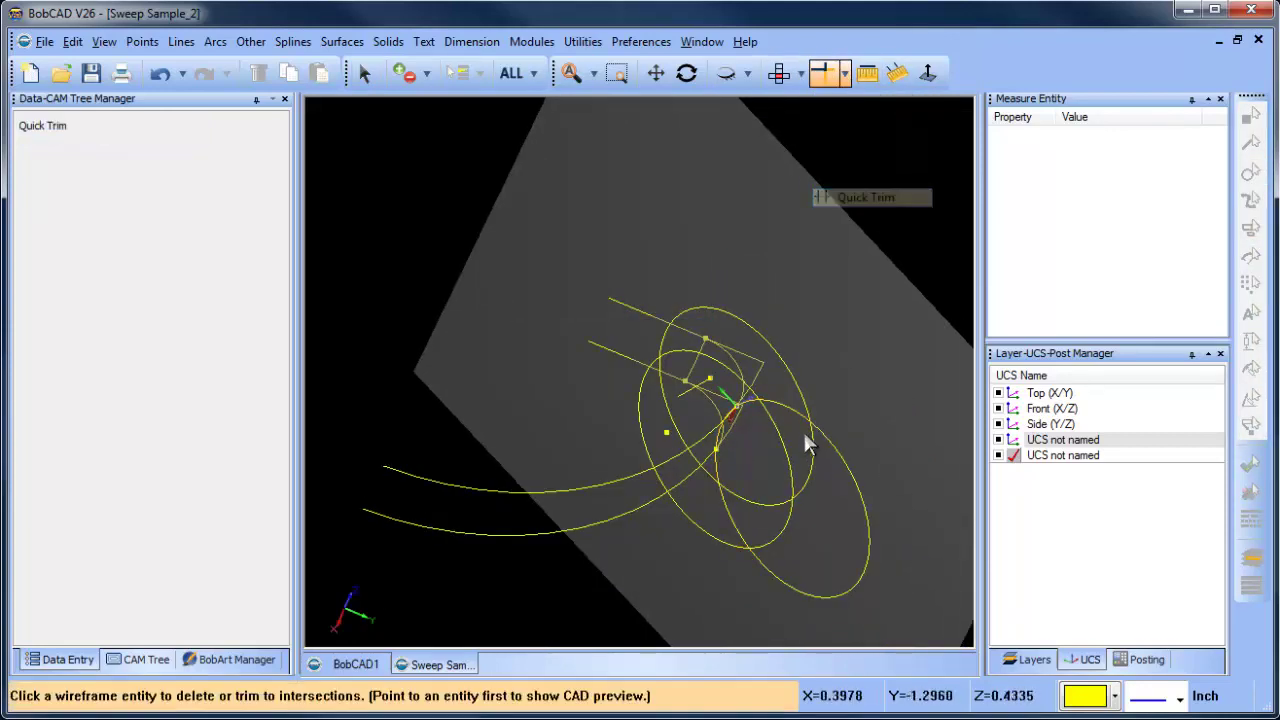
scroll(800, 425, up, 2)
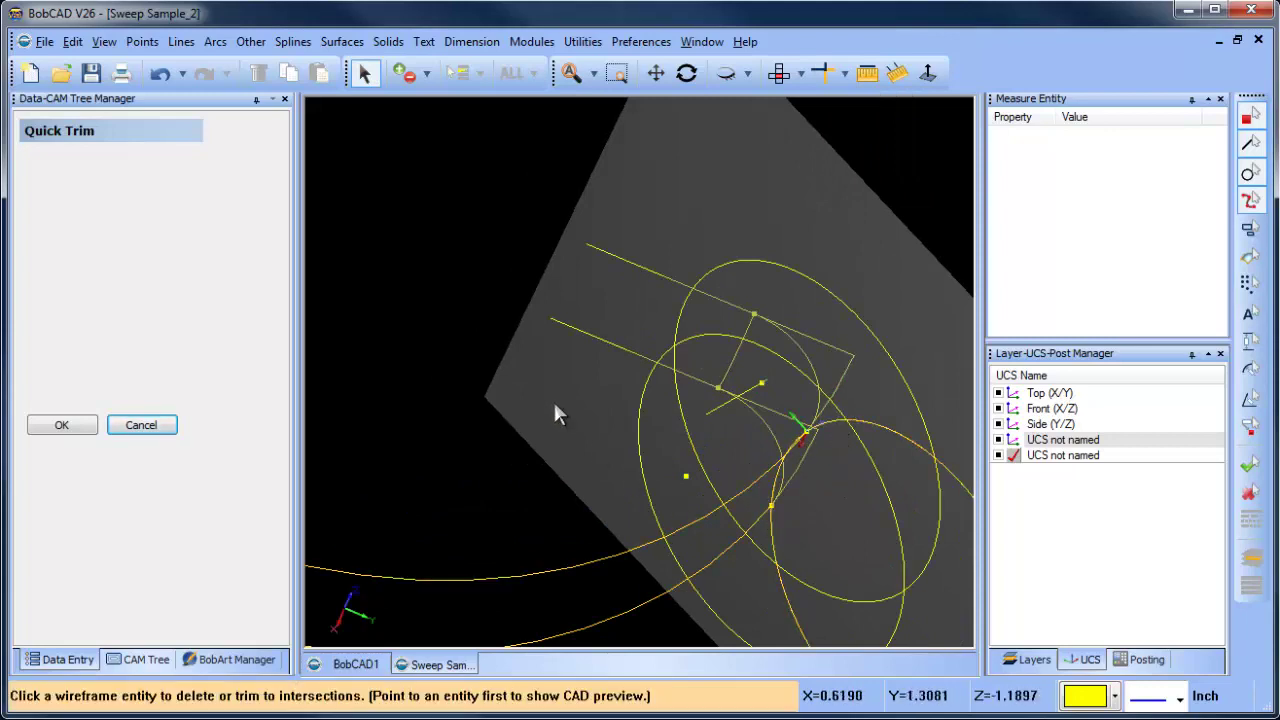
right_click(414, 302)
click(443, 331)
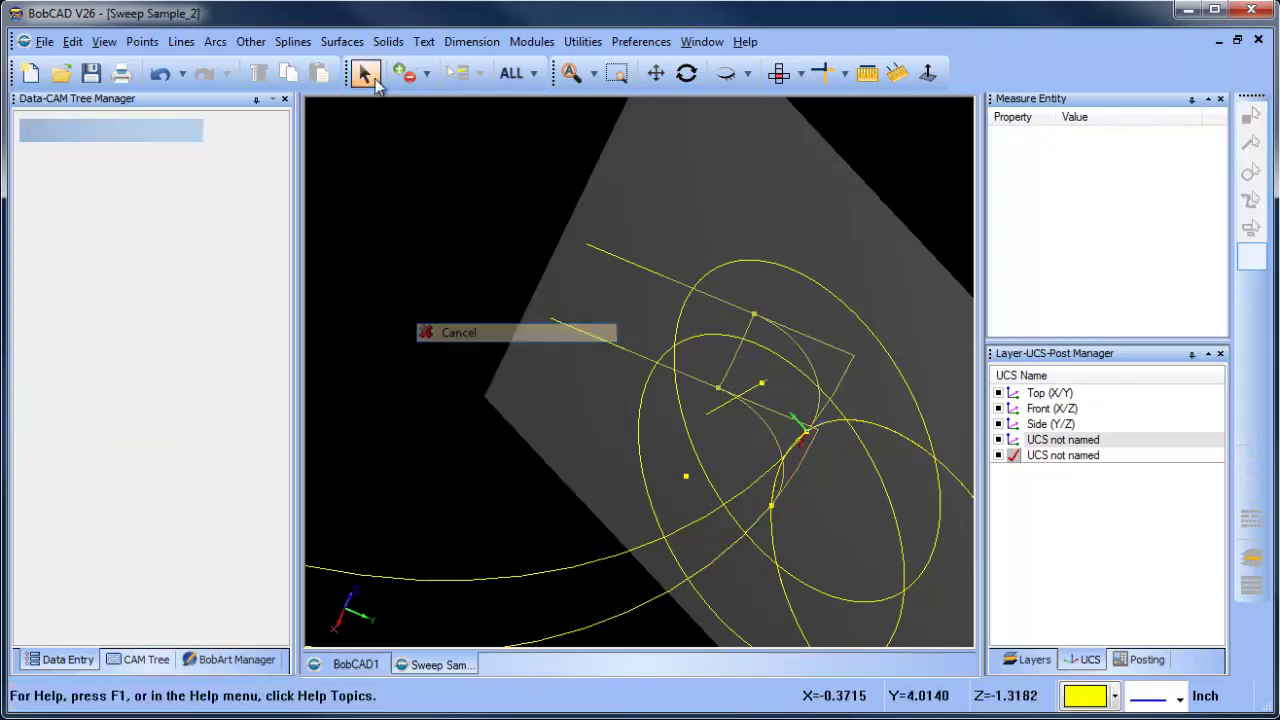
scroll(857, 460, down, 2)
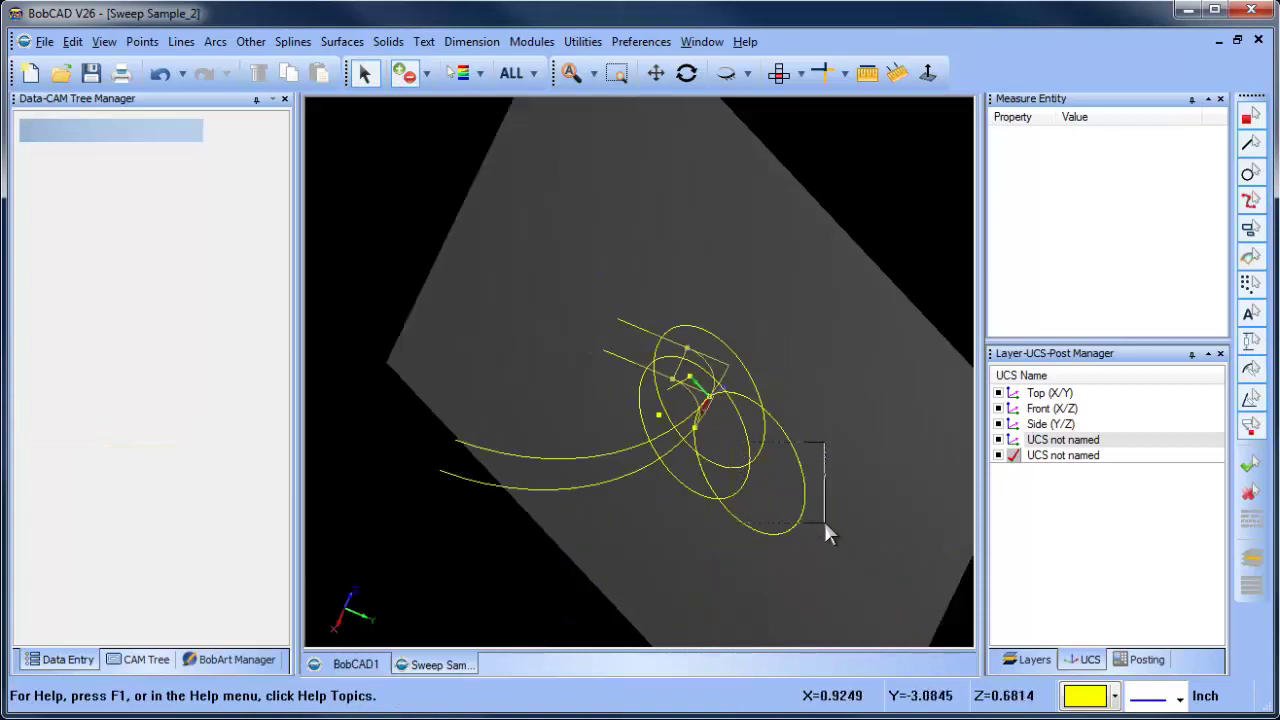
drag(824, 522, 836, 528)
key(Delete)
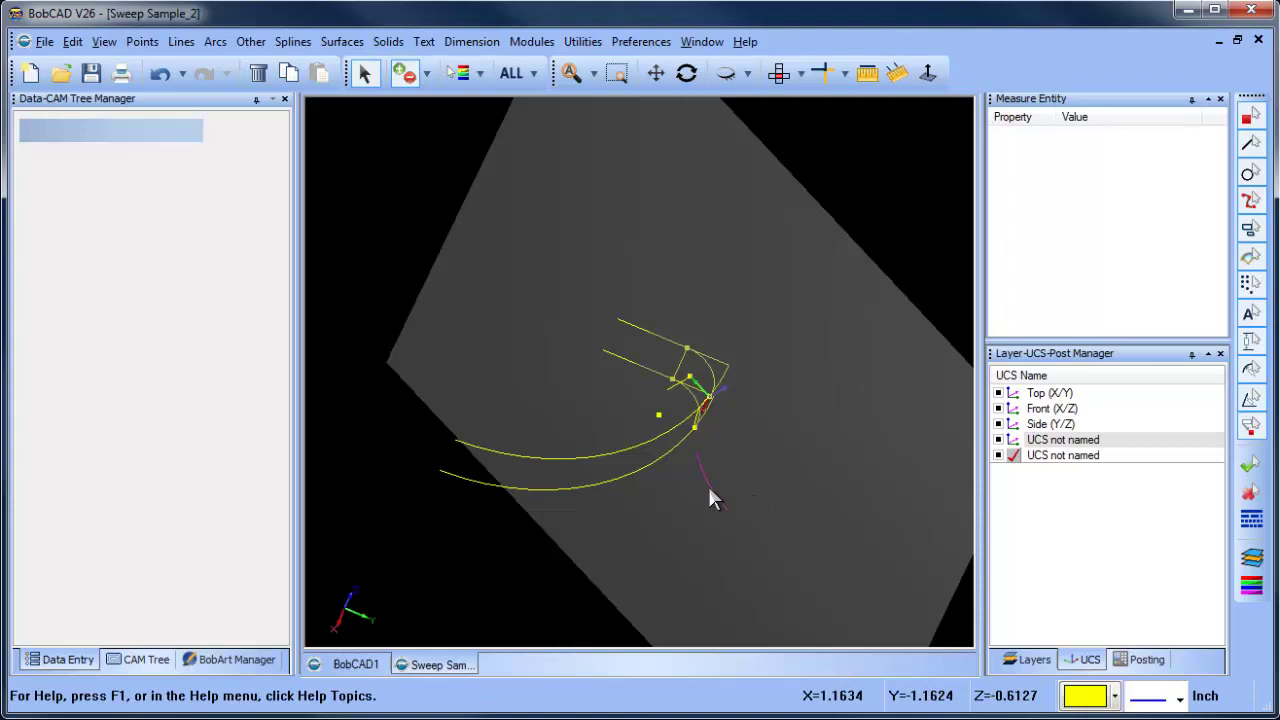
Activate the Top (X/Y) UCS and delete the straight and curved edge wireframe outside the four corner arcs.
middle_drag(685, 453, 789, 457)
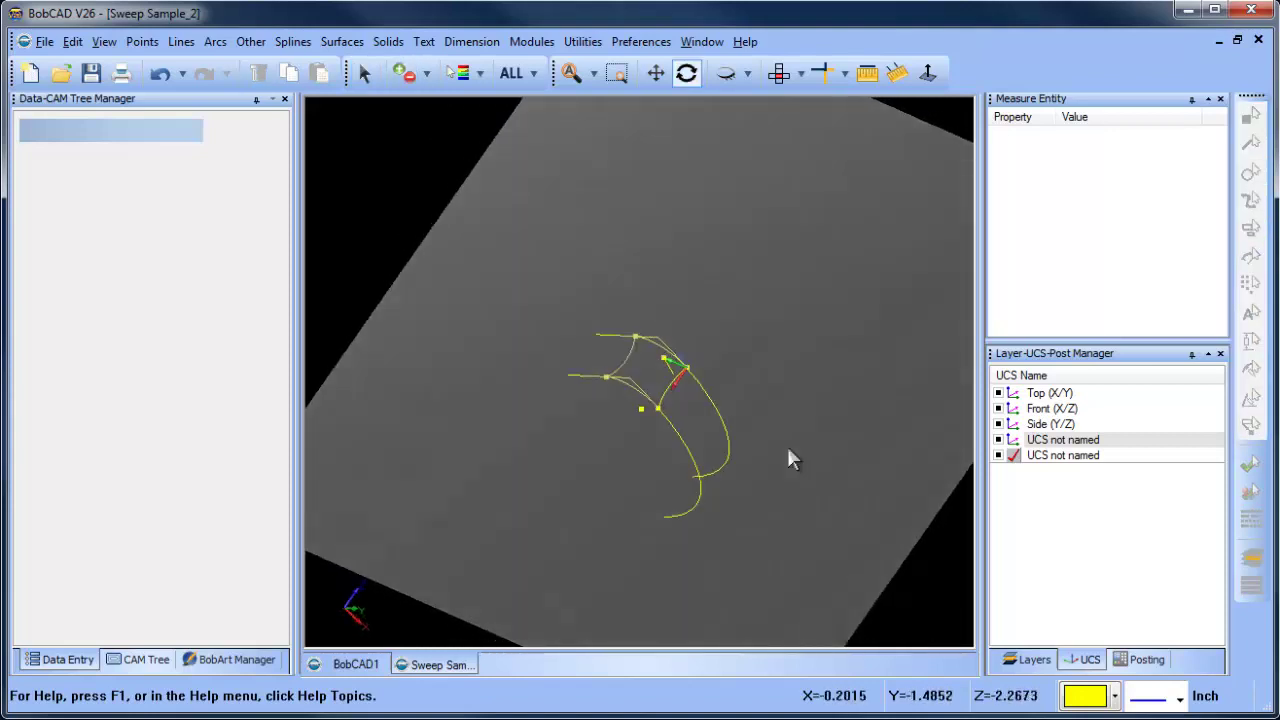
middle_drag(600, 354, 557, 362)
middle_drag(623, 474, 634, 486)
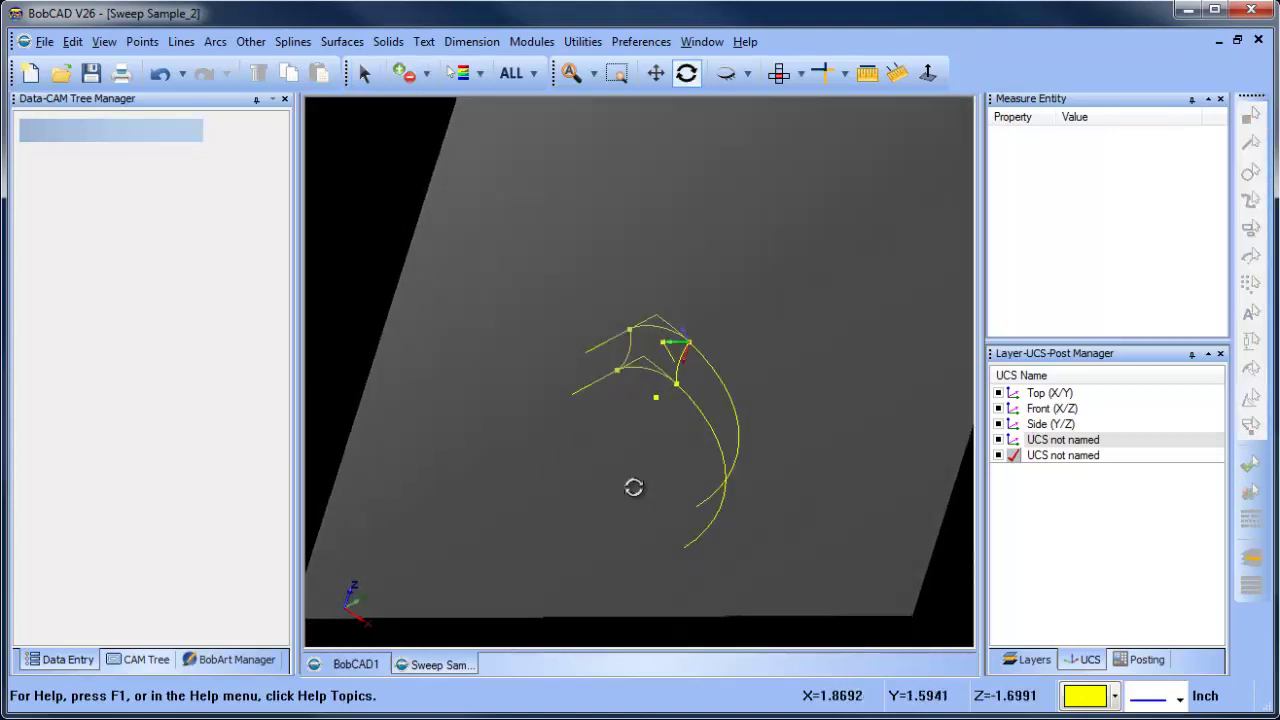
double_click(1016, 395)
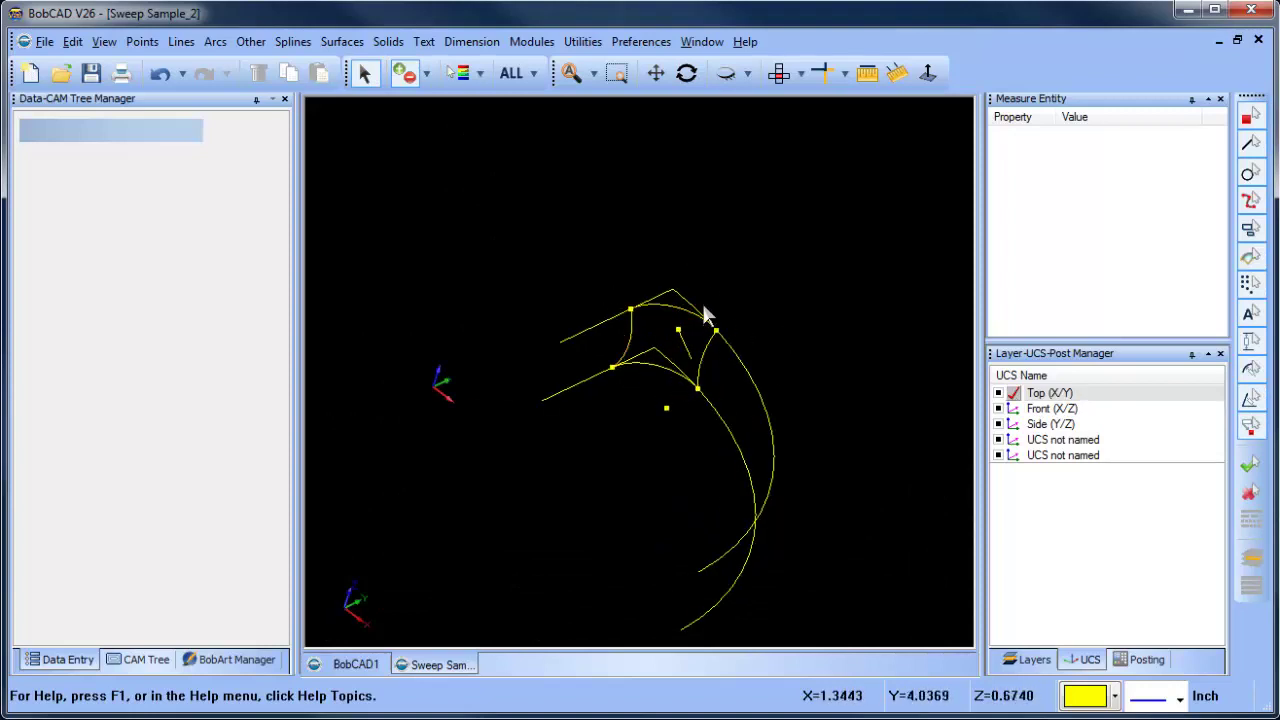
right_click(516, 236)
click(580, 265)
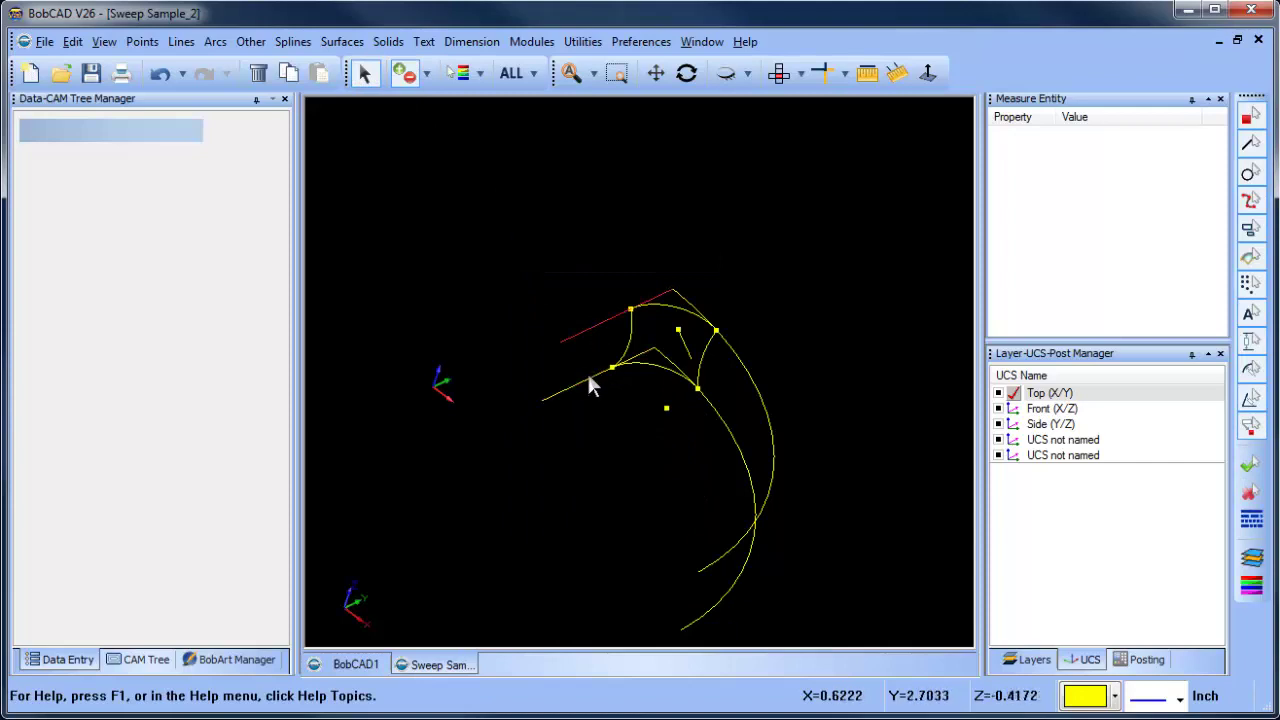
click(757, 520)
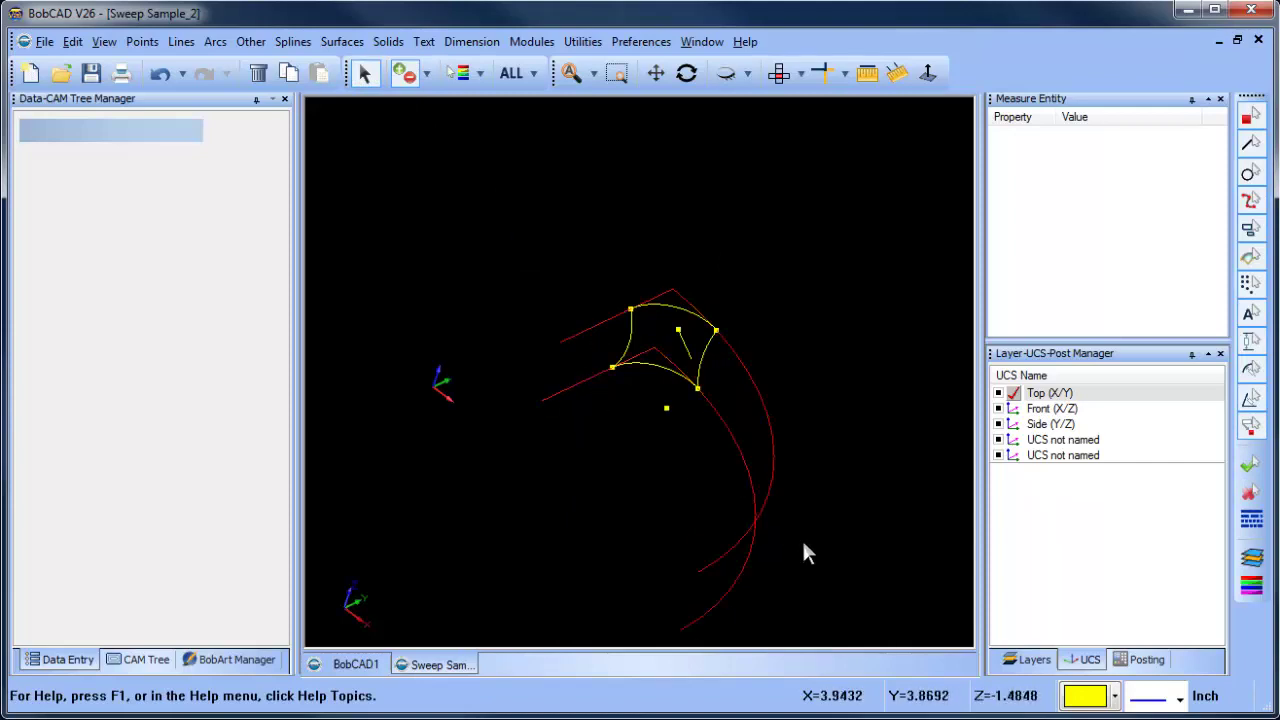
key(Delete)
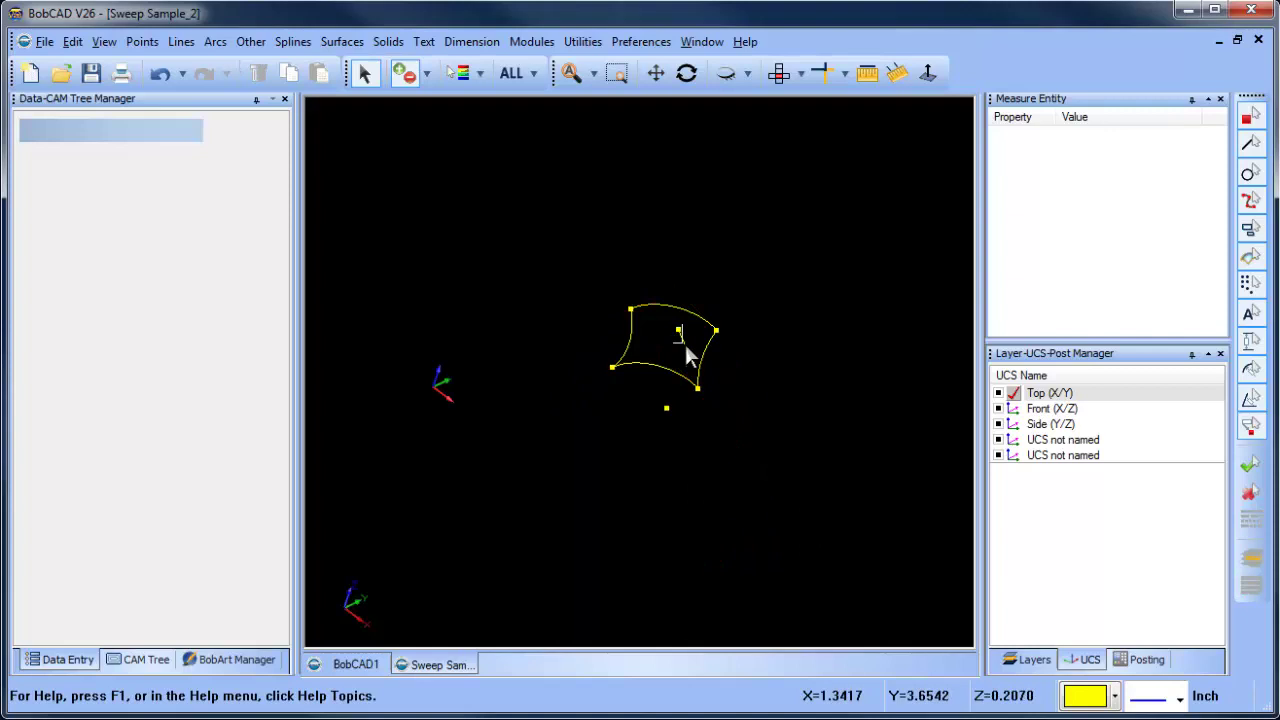
Delete the short sketched line and the construction points that lie off the corners of the four-arc outline.
click(666, 408)
mouse_move(757, 428)
middle_down()
mouse_move(666, 431)
mouse_move(709, 406)
mouse_move(805, 421)
mouse_move(766, 414)
mouse_move(778, 424)
middle_up()
right_click(778, 424)
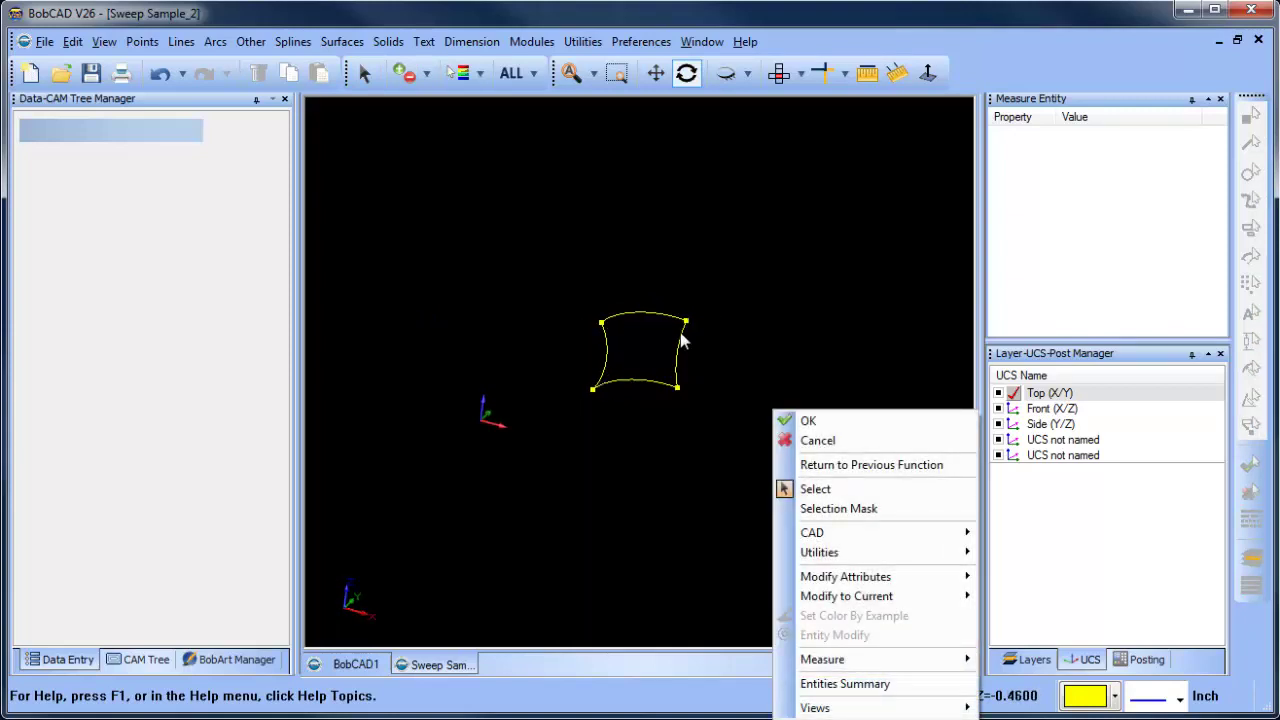
right_click(840, 264)
click(880, 290)
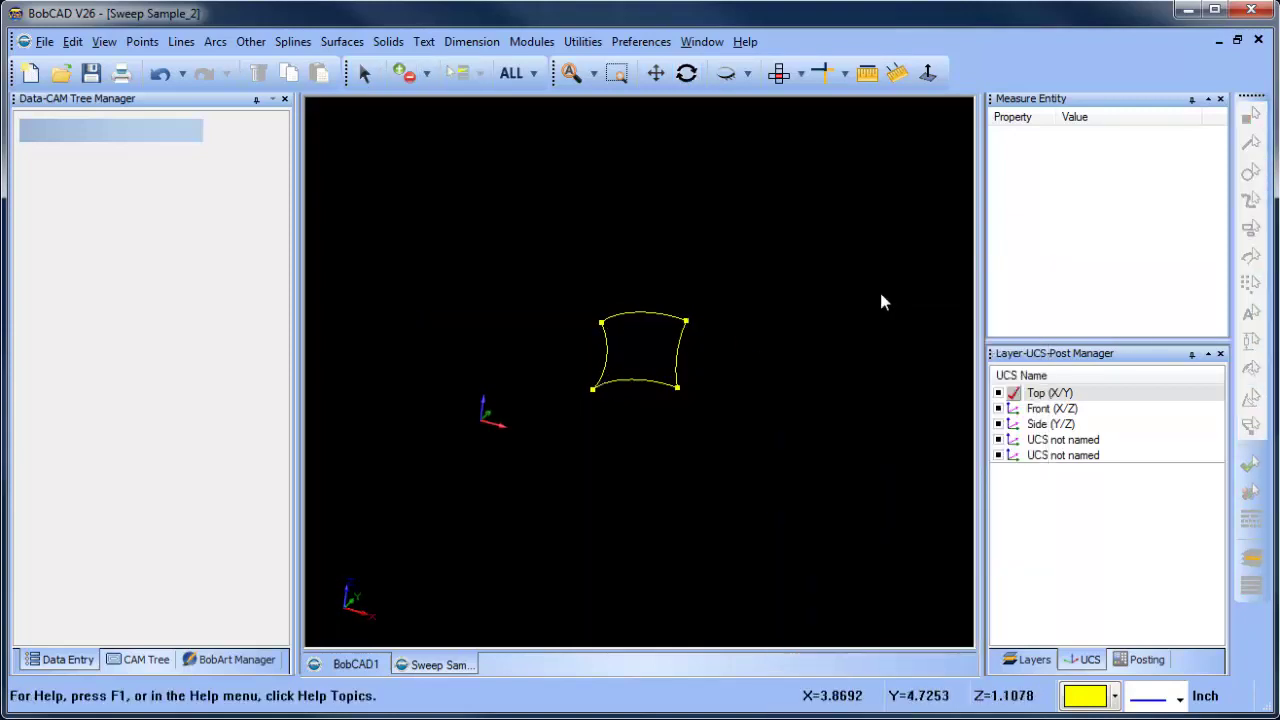
Add a new layer as the active layer and set the current drawing colour to cyan.
middle_drag(620, 453, 645, 452)
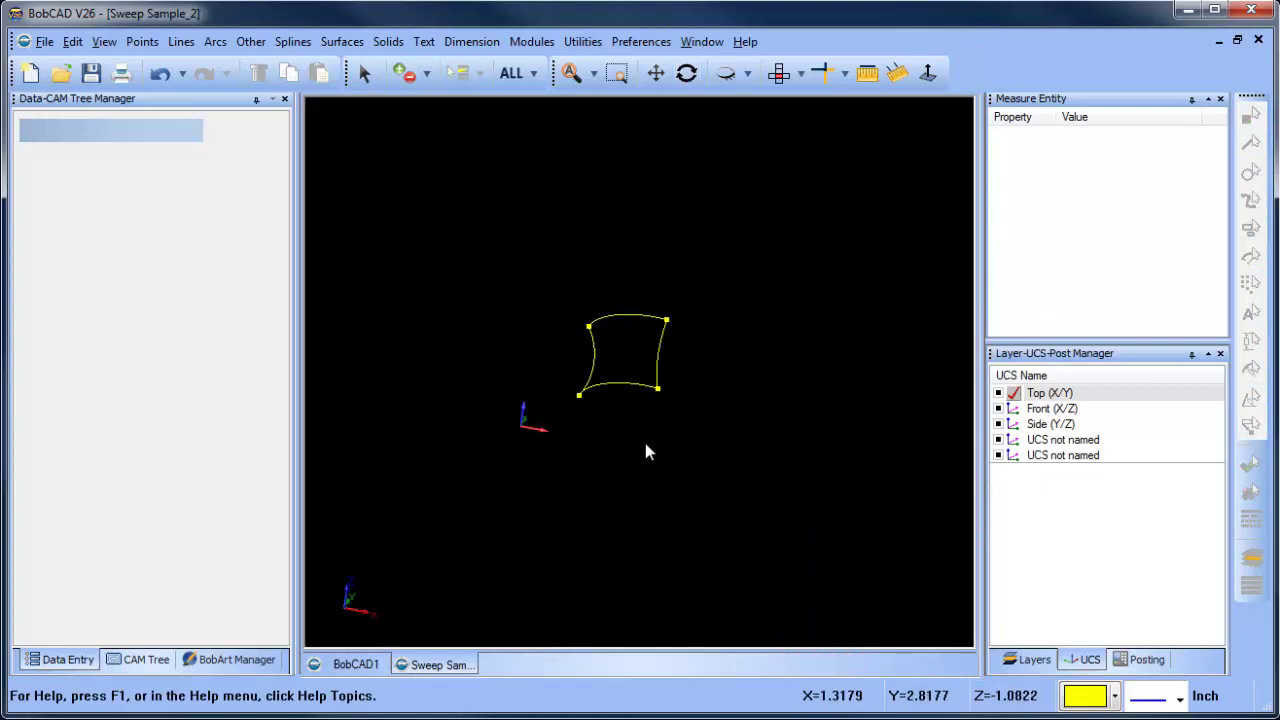
click(1006, 660)
right_click(1101, 505)
click(1160, 517)
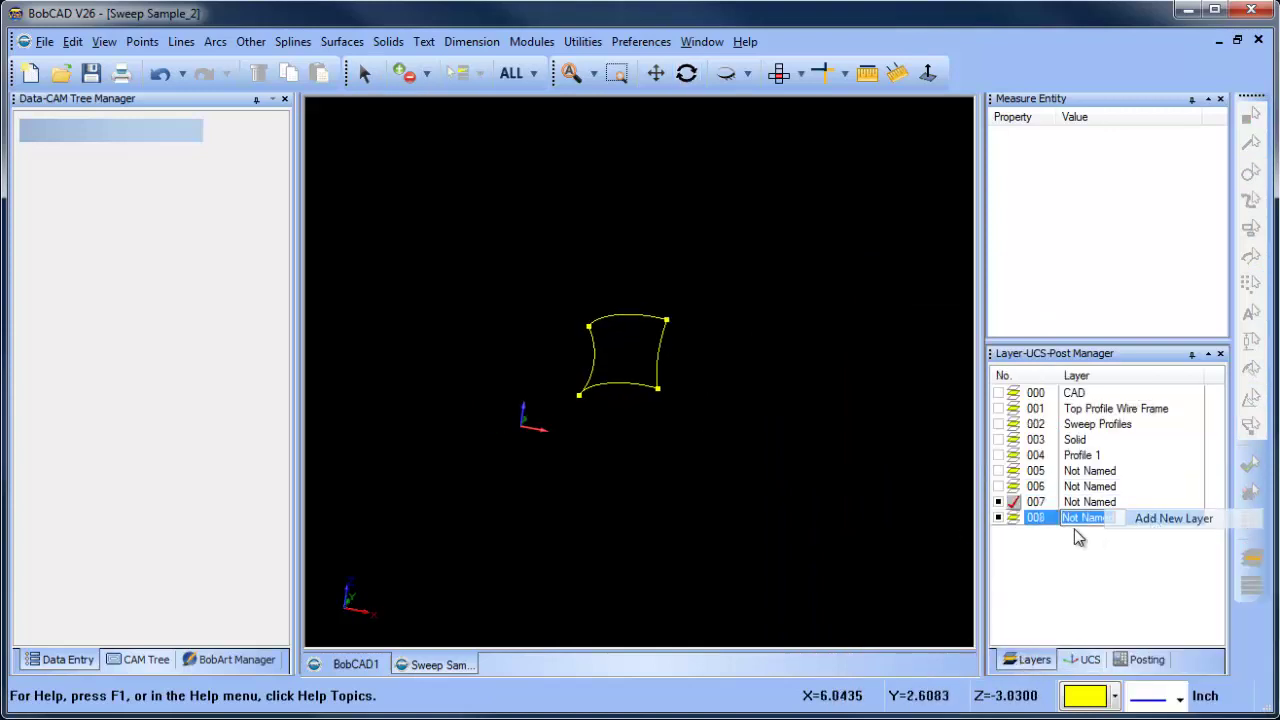
click(1016, 518)
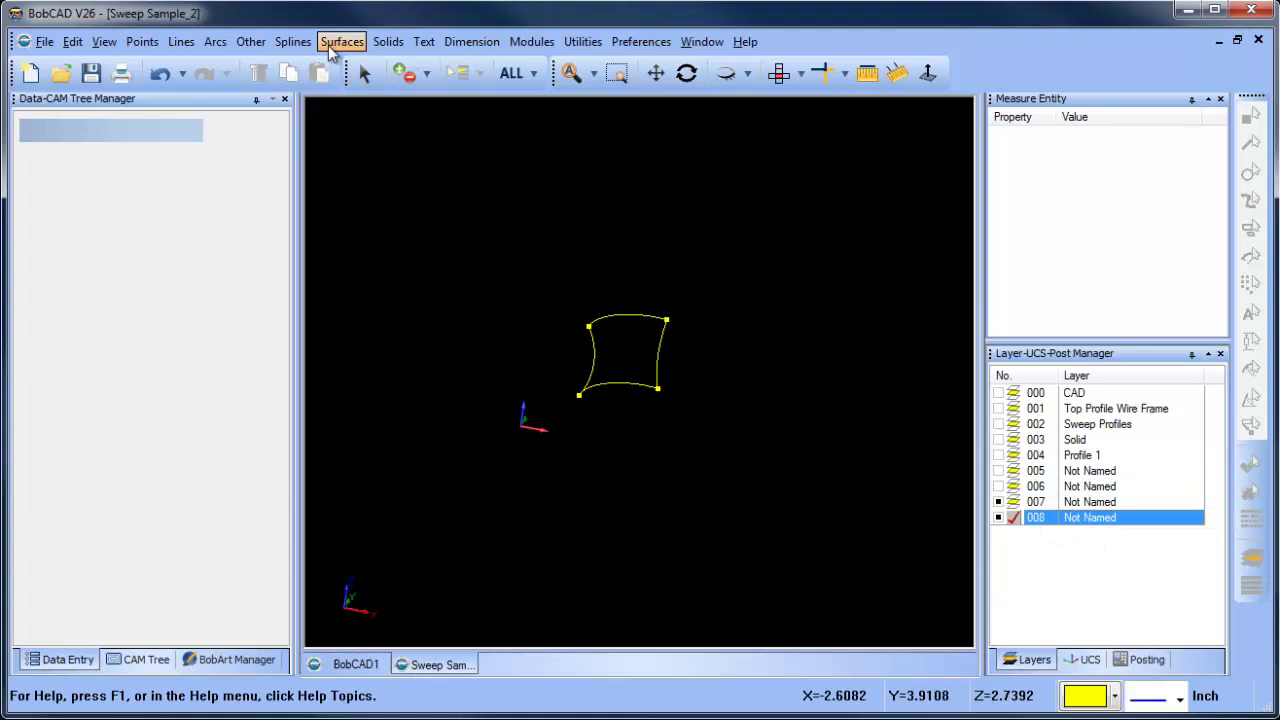
click(1115, 697)
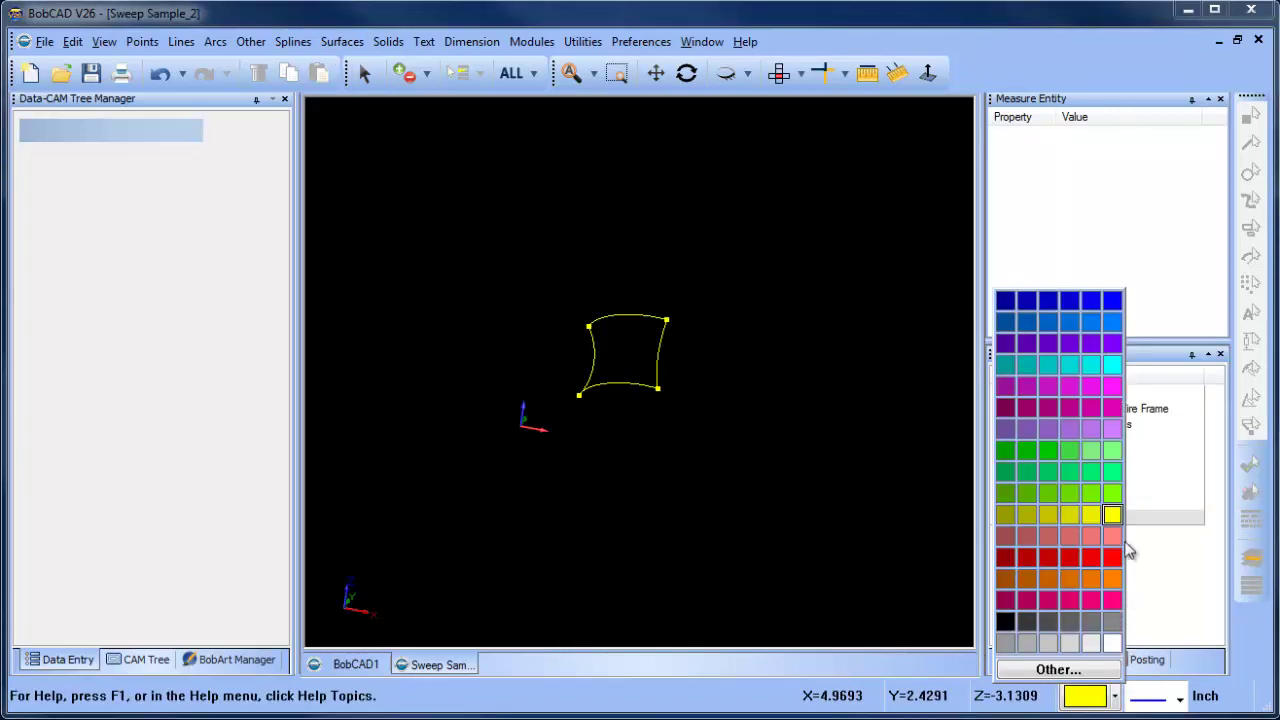
click(1117, 366)
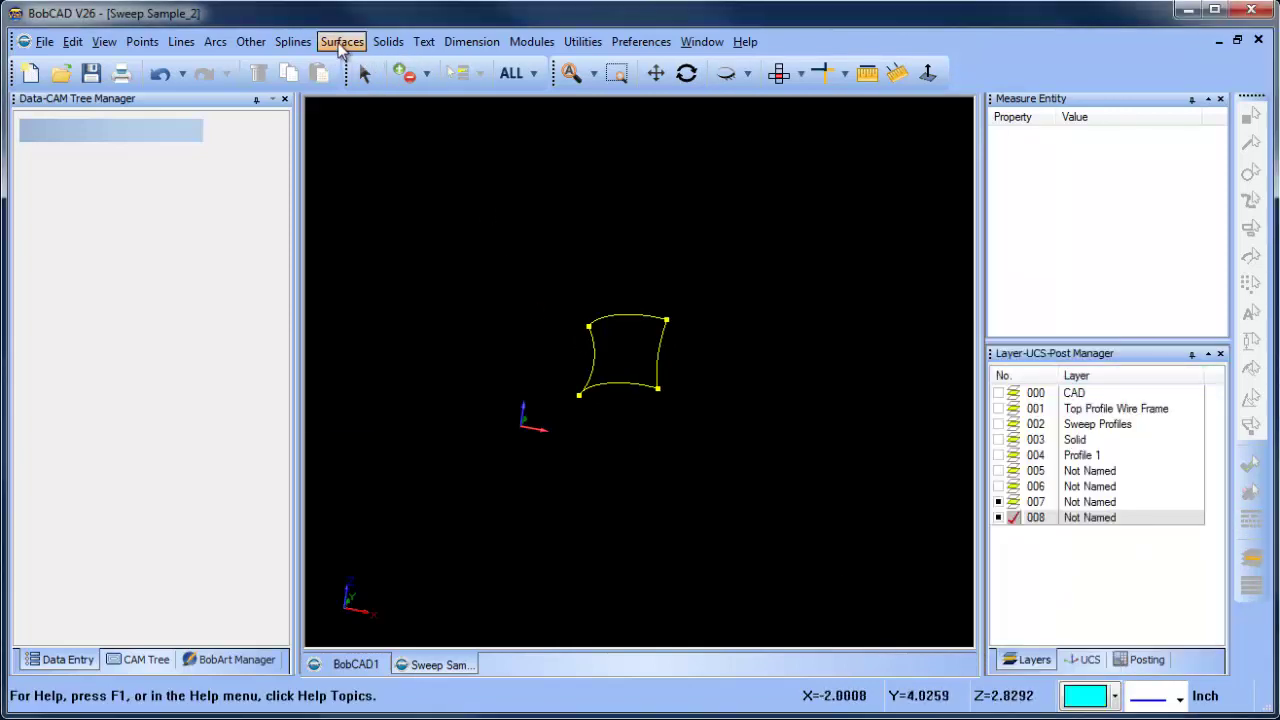
Create a Skin surface using the two cross-section arcs as sections and the lower and upper fillet arcs as rails.
click(341, 41)
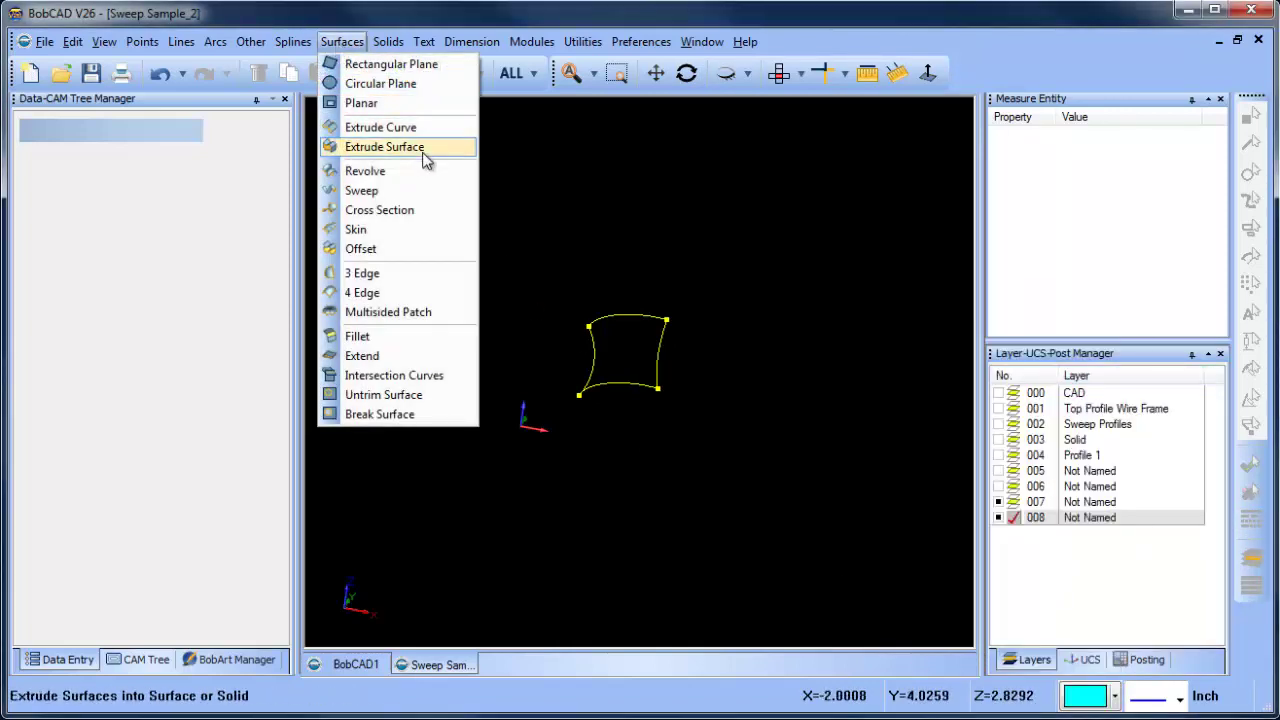
click(427, 230)
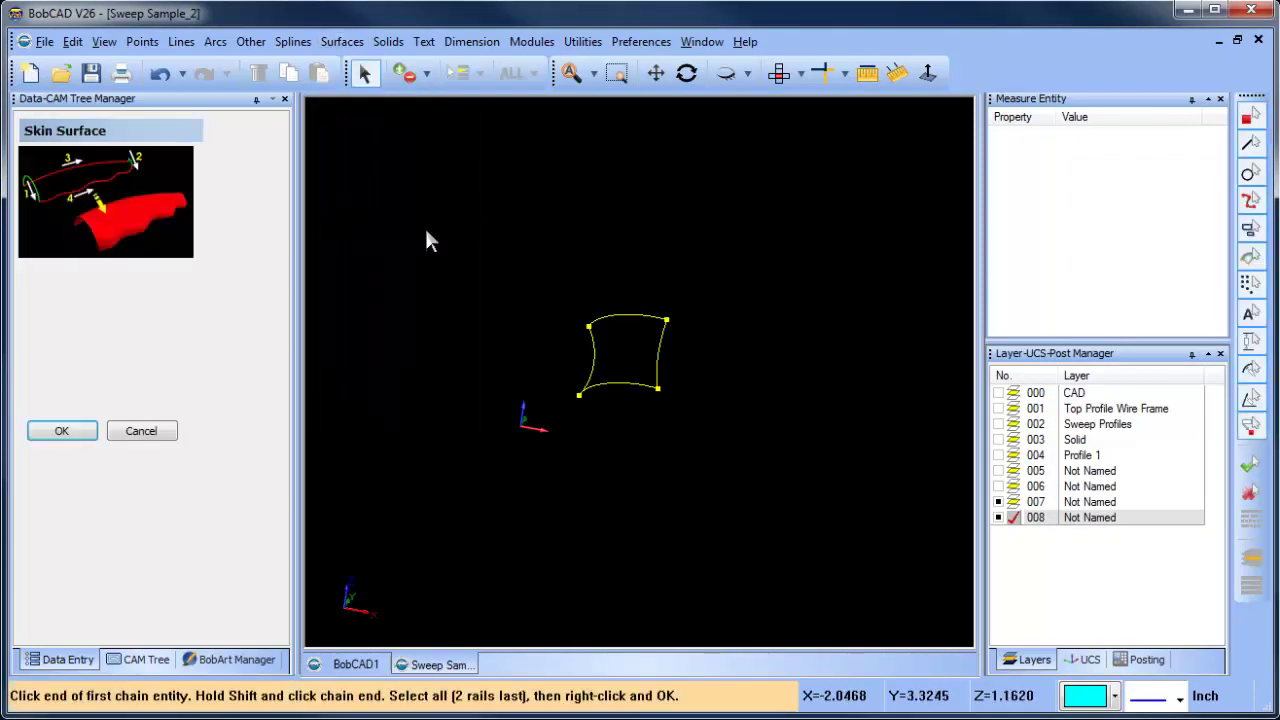
click(593, 383)
click(591, 349)
click(546, 352)
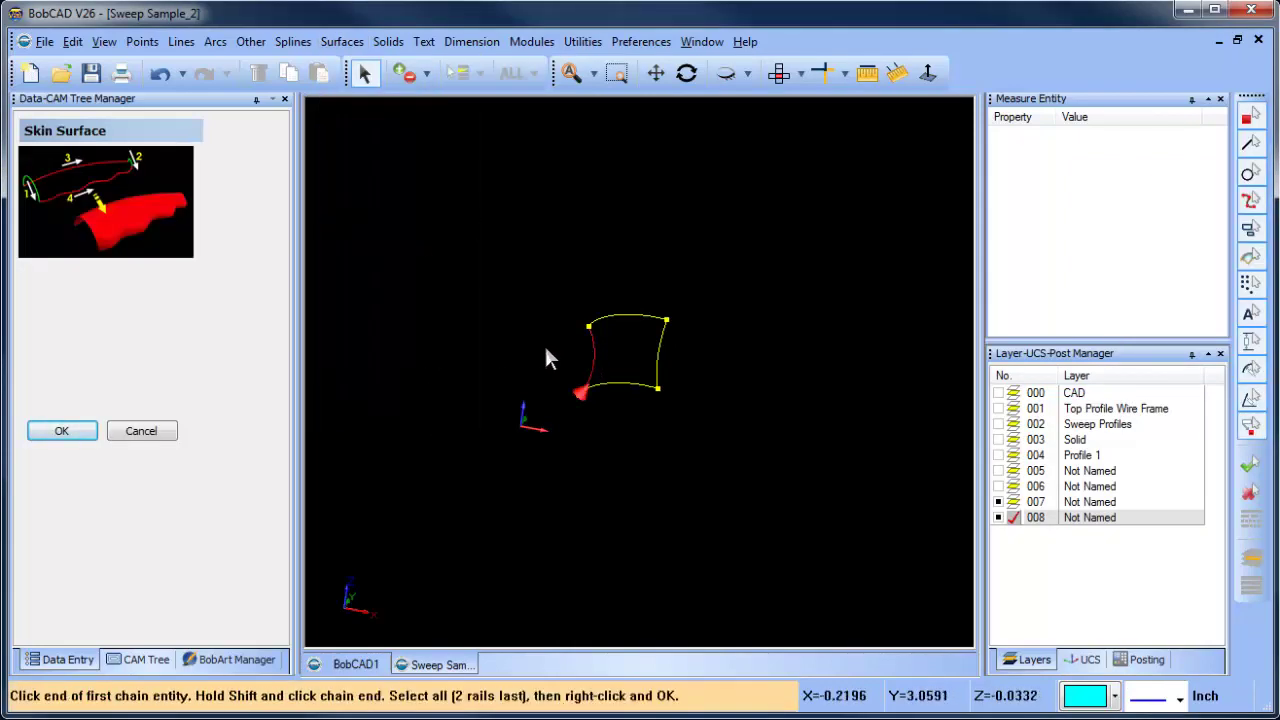
click(660, 350)
click(692, 332)
click(644, 395)
click(660, 432)
click(660, 323)
click(684, 260)
right_click(683, 258)
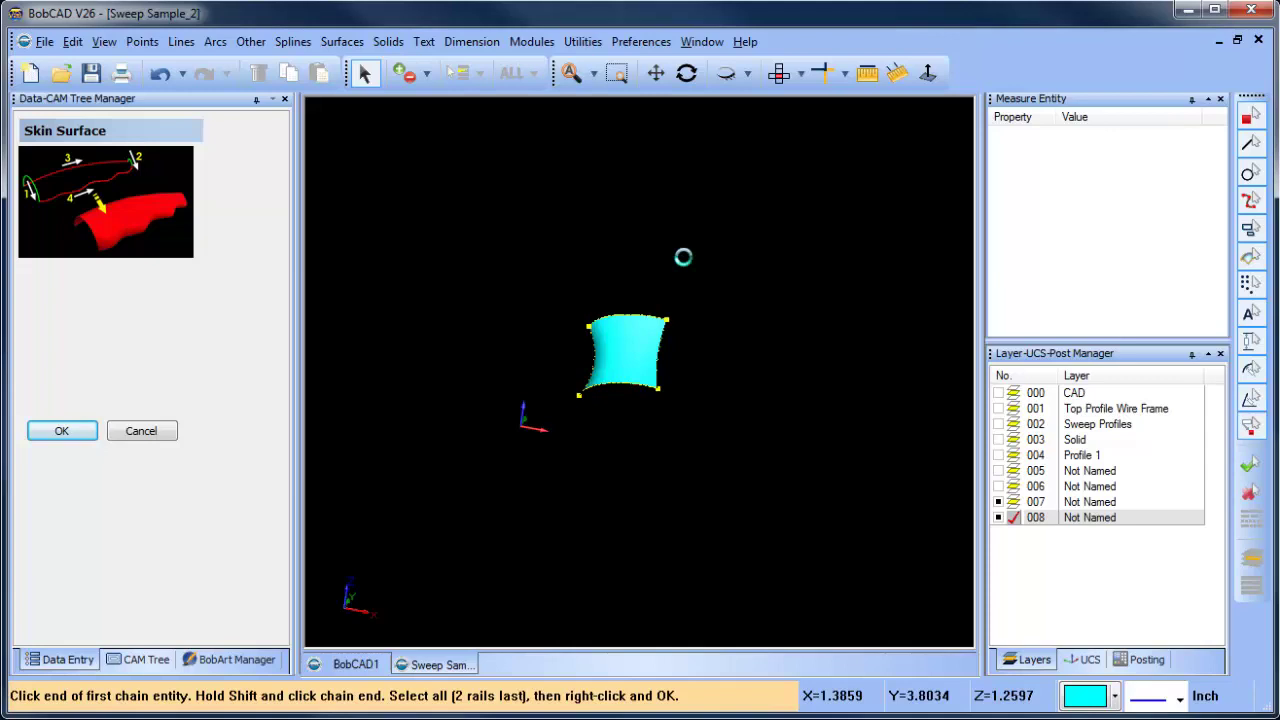
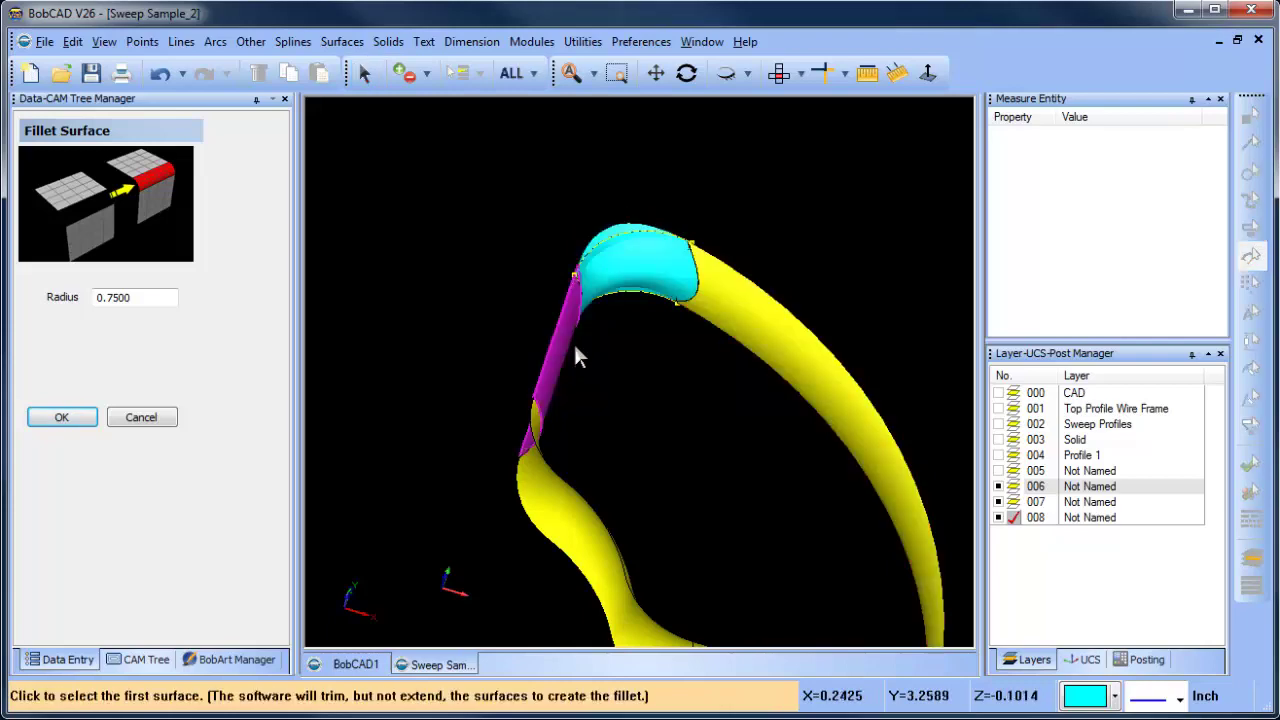
Undo the surface fillet at the corner and leave the Fillet Surface command.
middle_drag(692, 328, 733, 442)
key(Escape)
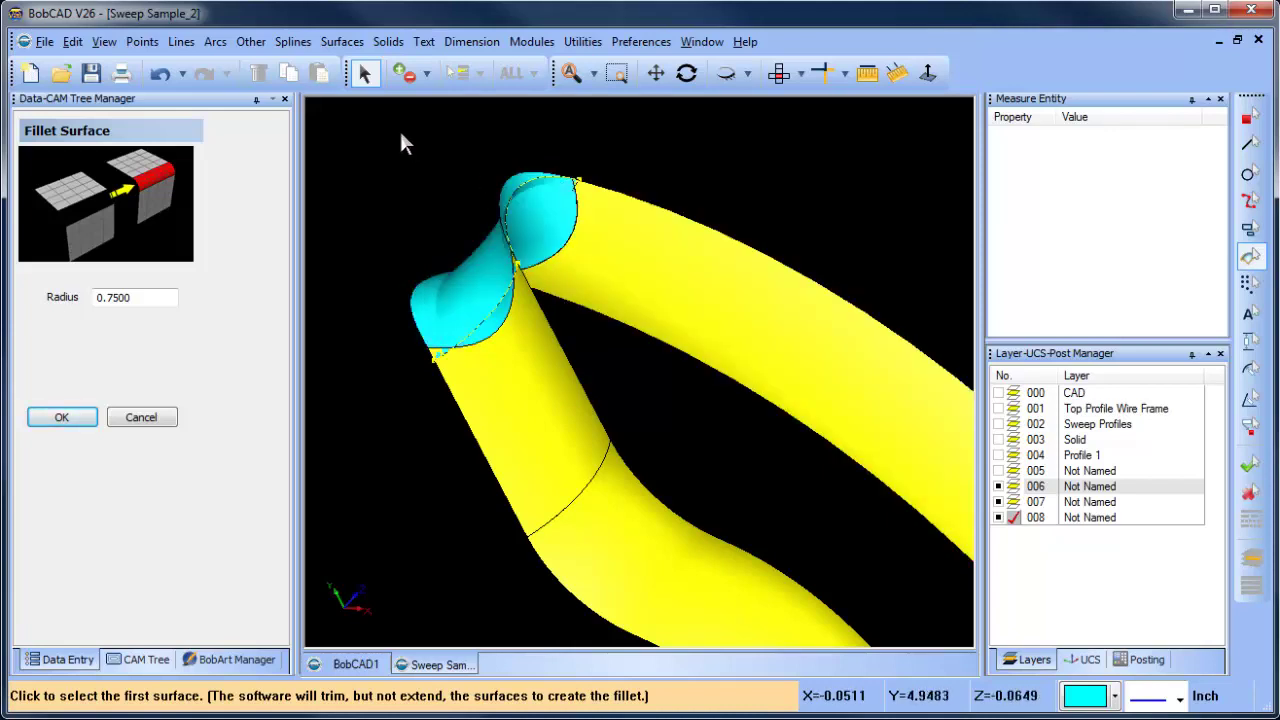
click(162, 73)
middle_drag(622, 384, 571, 384)
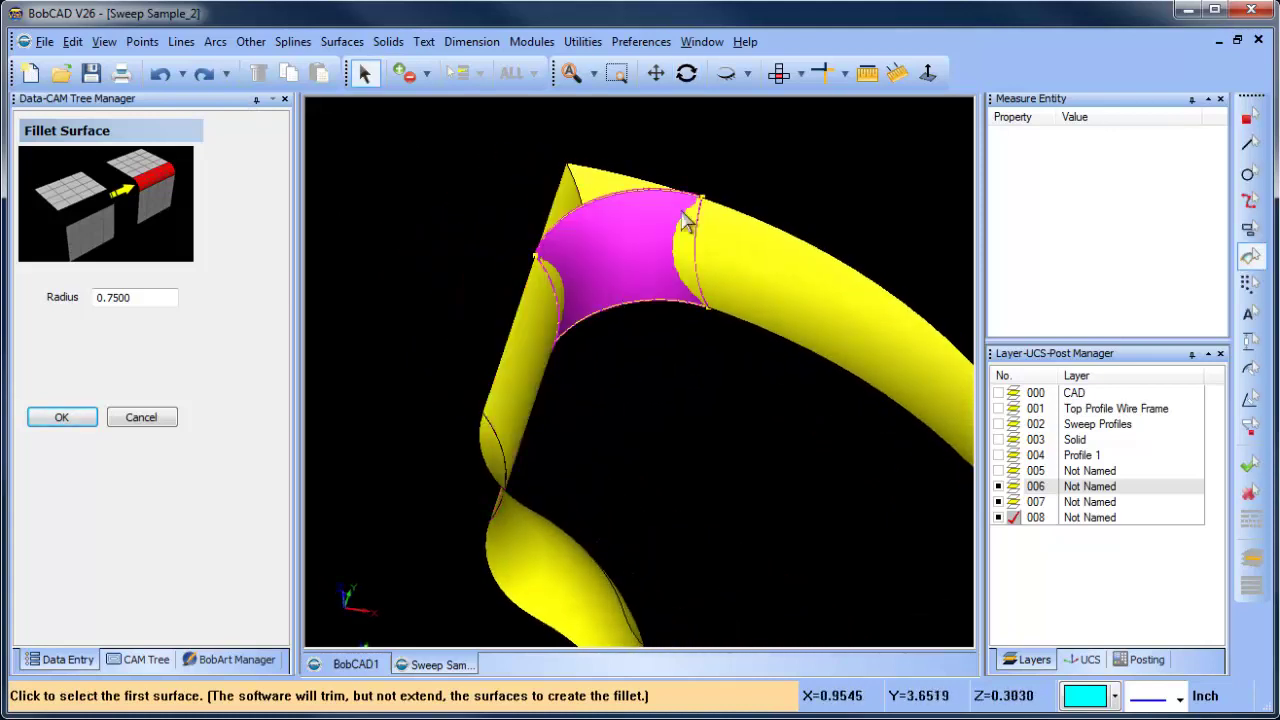
middle_drag(689, 308, 670, 373)
right_click(721, 395)
click(764, 426)
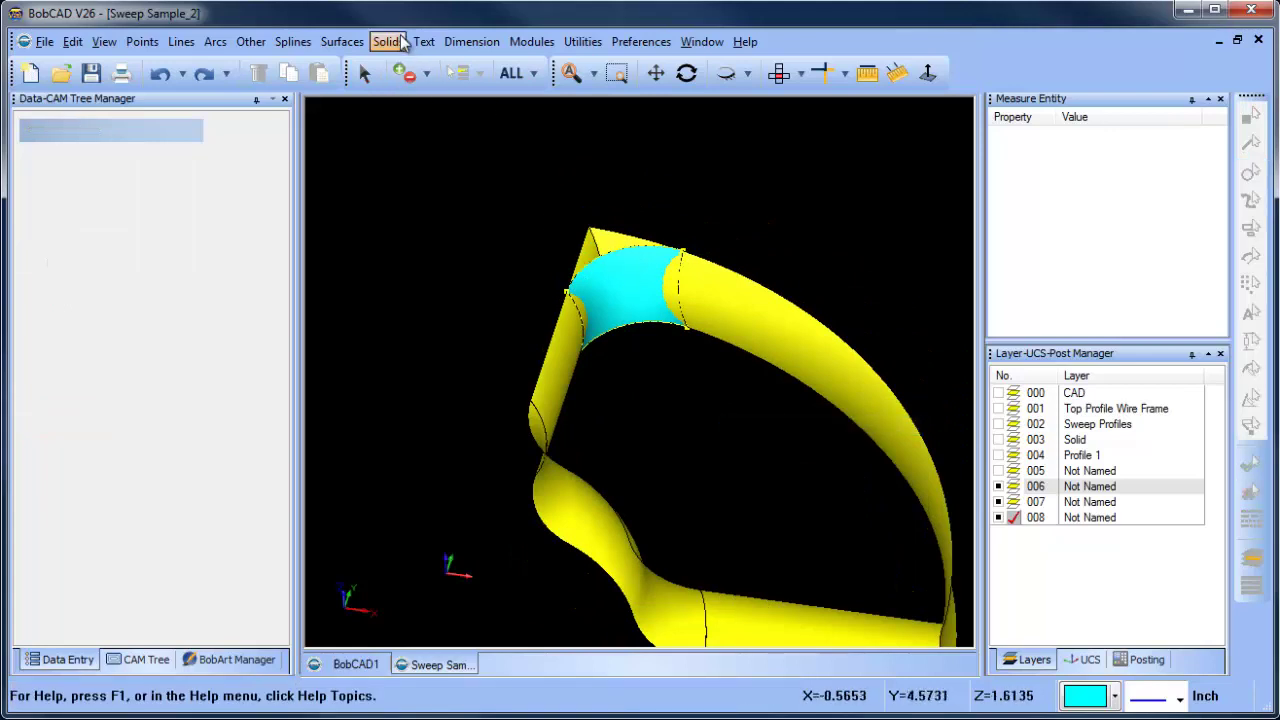
Join the corner skin surface with the two adjoining swept surfaces using a Solid Boolean Add.
click(400, 45)
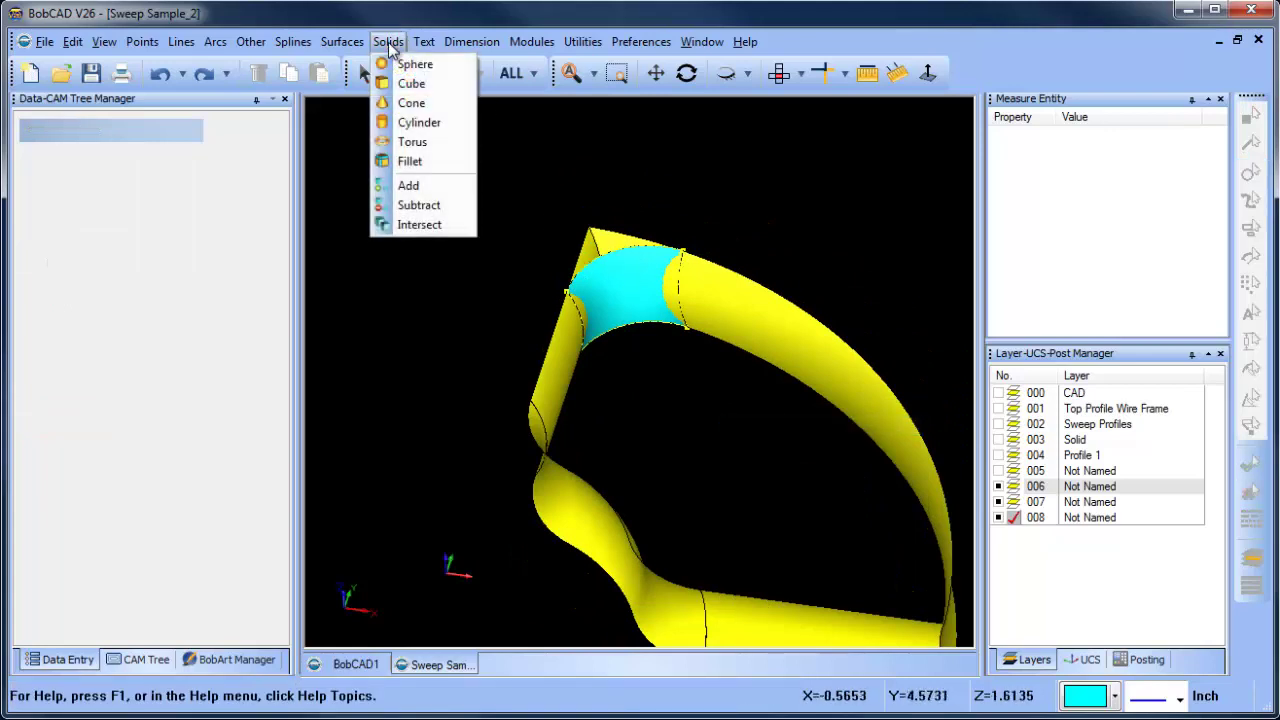
click(432, 188)
click(626, 297)
click(558, 345)
click(719, 306)
right_click(767, 222)
click(803, 221)
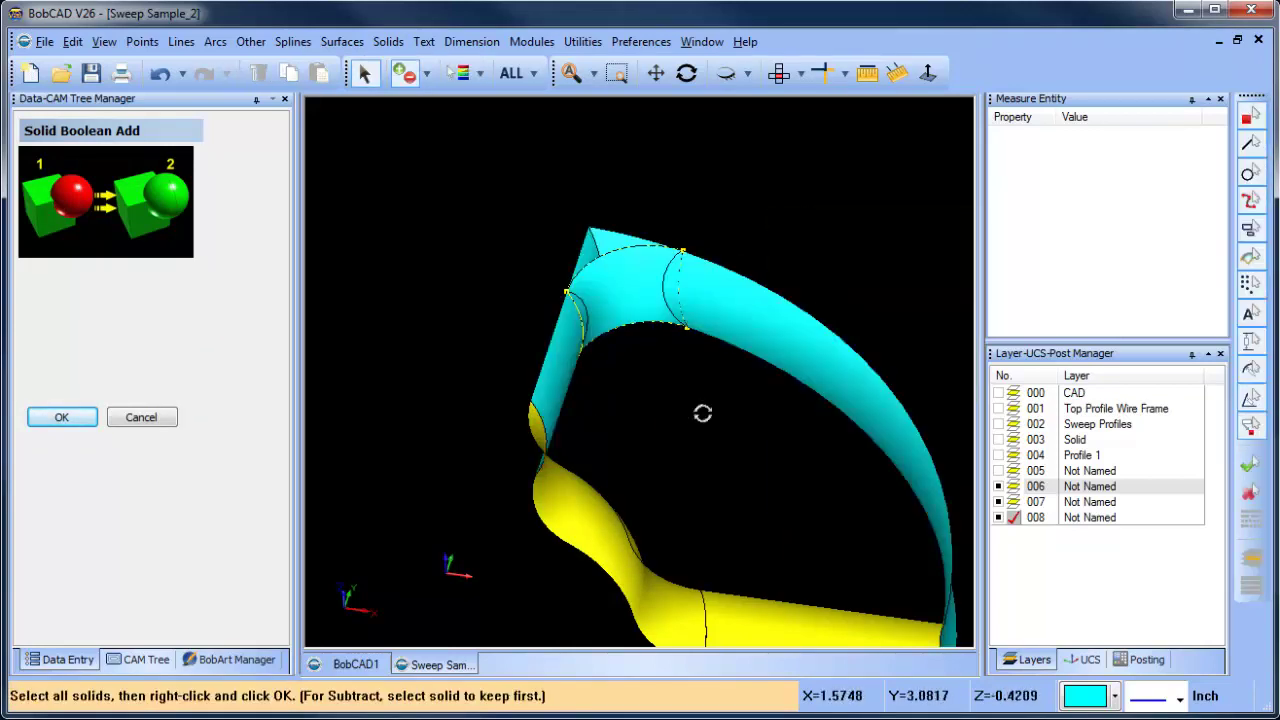
Unstitch the combined corner solid into separate surfaces.
middle_drag(688, 395, 703, 404)
click(582, 41)
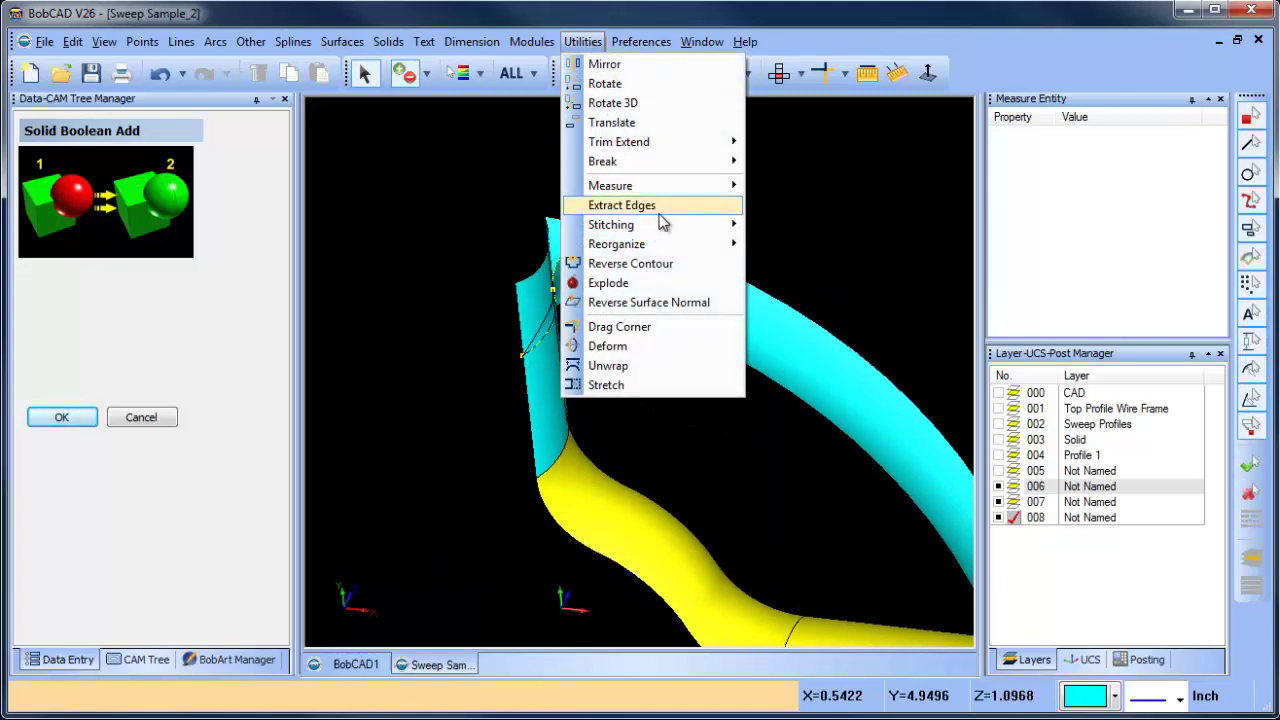
mouse_move(669, 233)
click(820, 244)
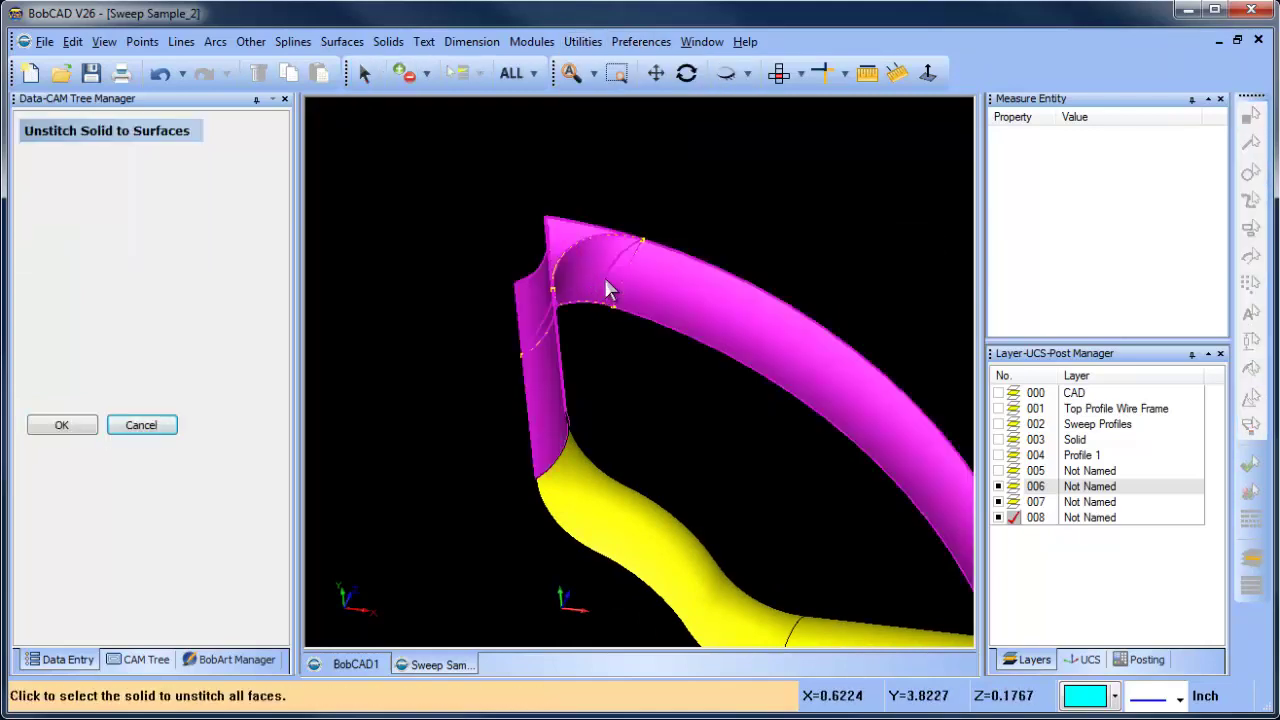
right_click(746, 189)
click(786, 217)
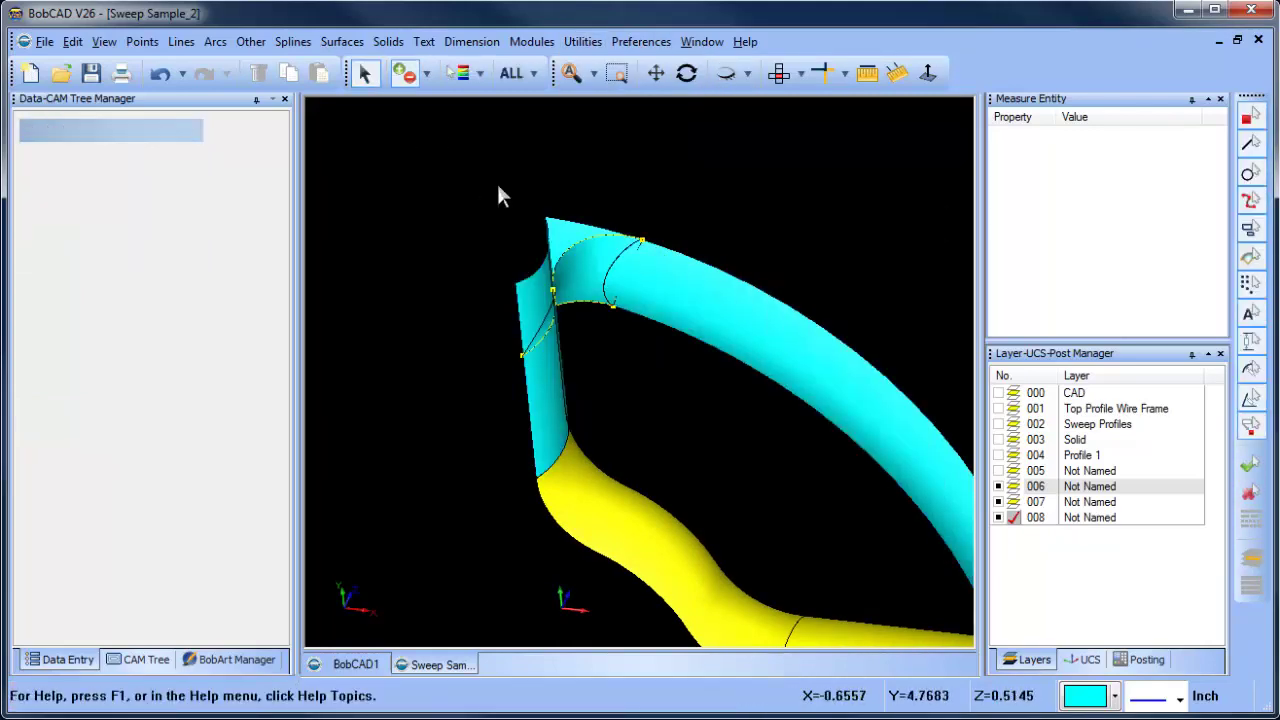
Delete the two excess sweep surface pieces that extend beyond the blended corner.
click(562, 231)
key(Delete)
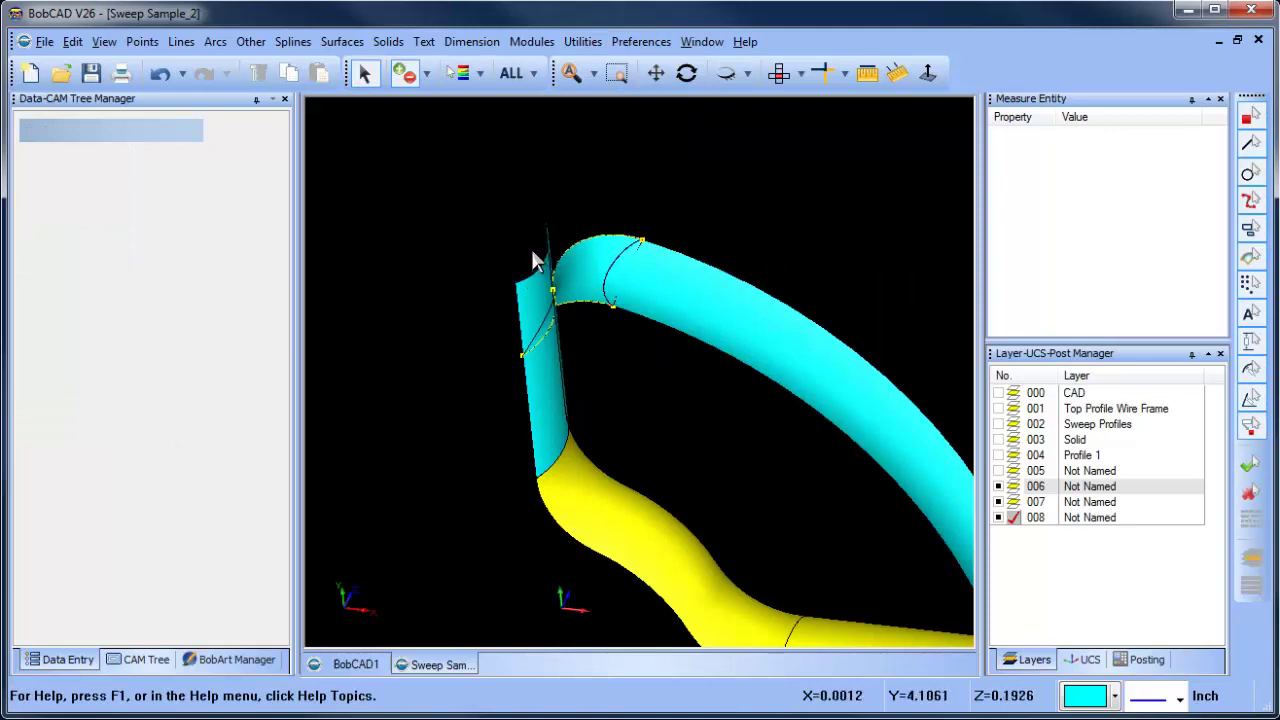
click(532, 258)
key(Delete)
middle_drag(705, 393, 740, 410)
middle_drag(651, 370, 631, 326)
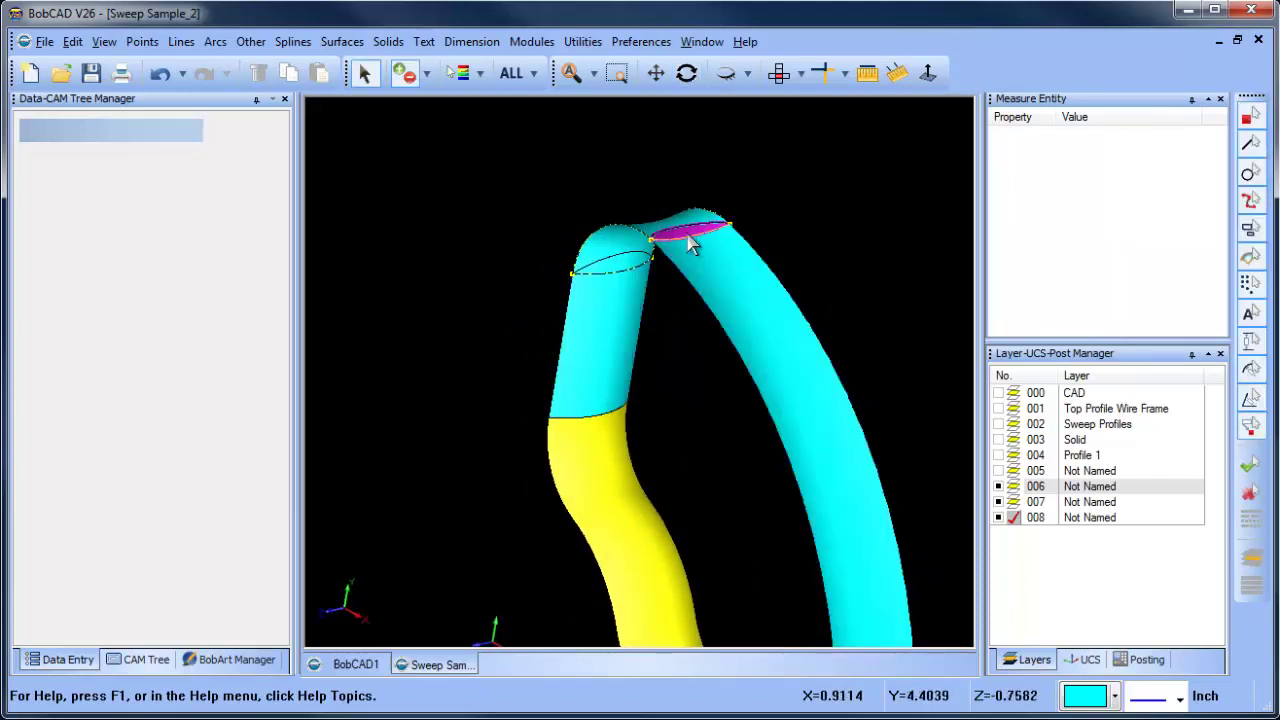
middle_drag(666, 409, 720, 330)
click(779, 73)
scroll(640, 365, up, 3)
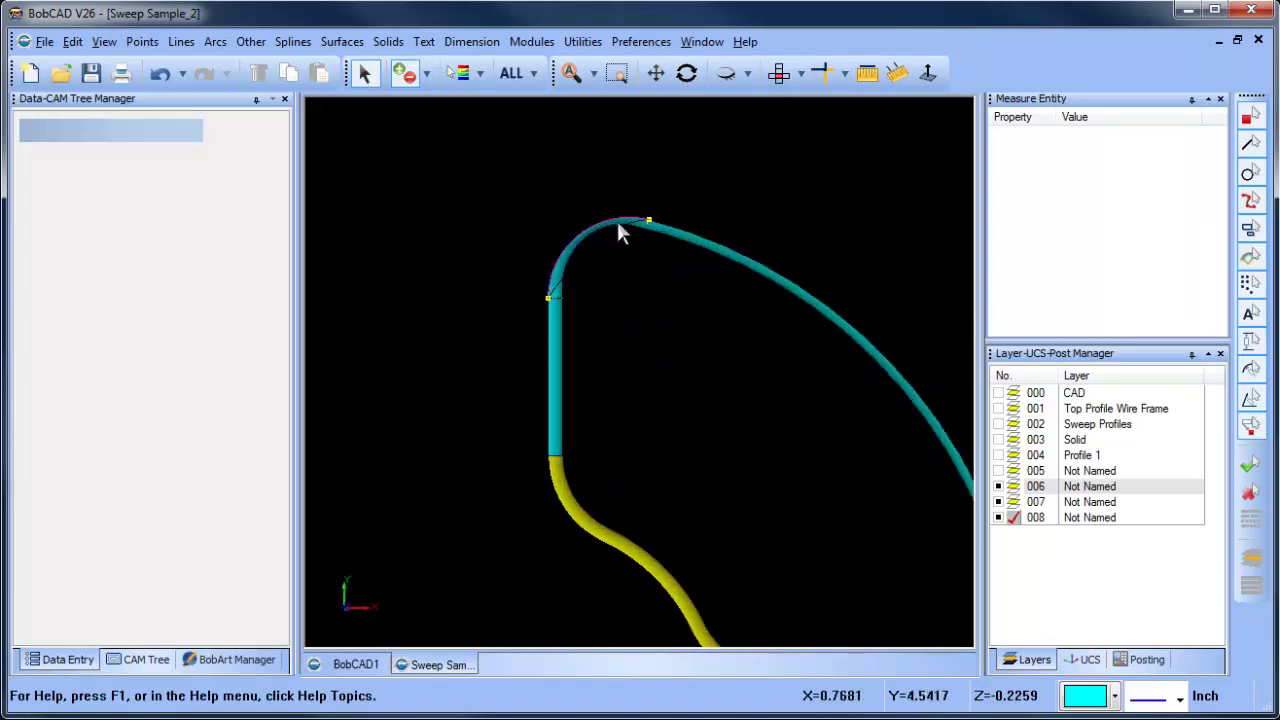
scroll(625, 380, down, 2)
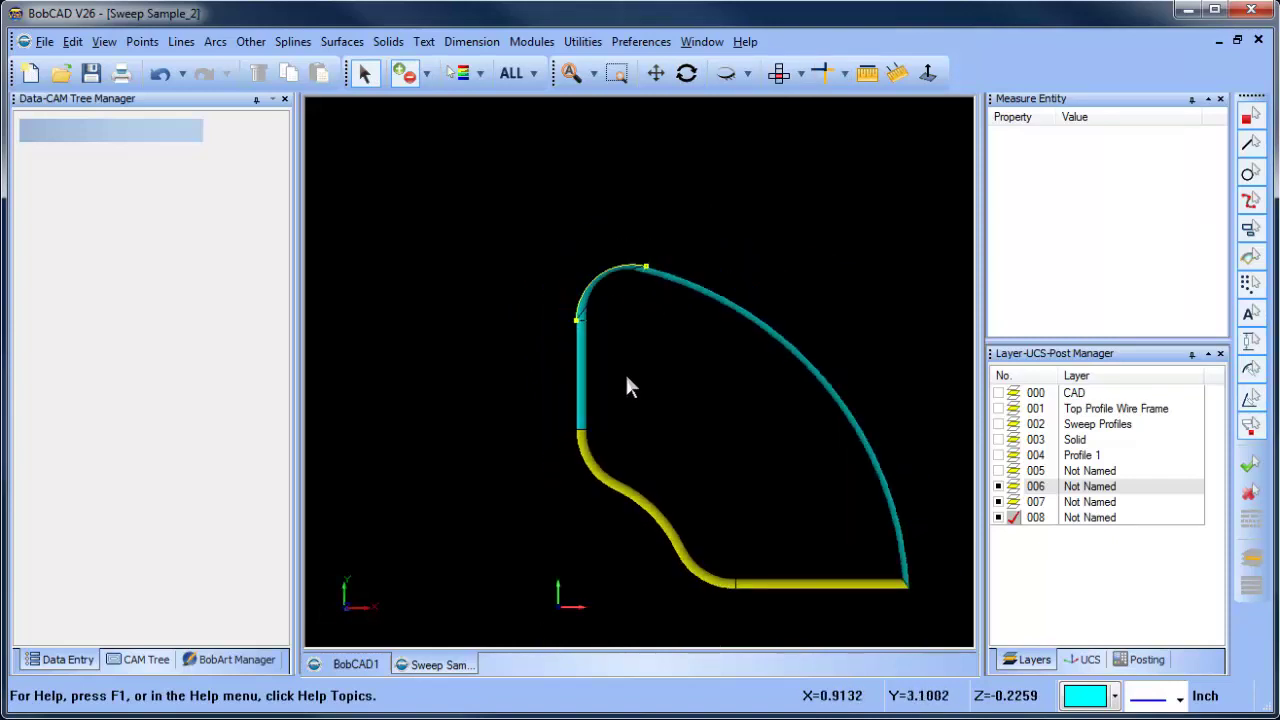